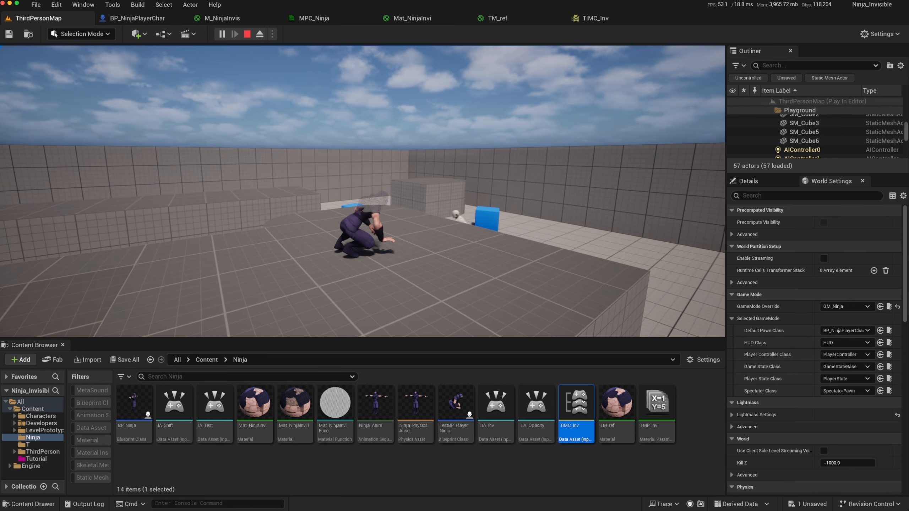
Run the ninja character around the level in the active play session.
key("a")
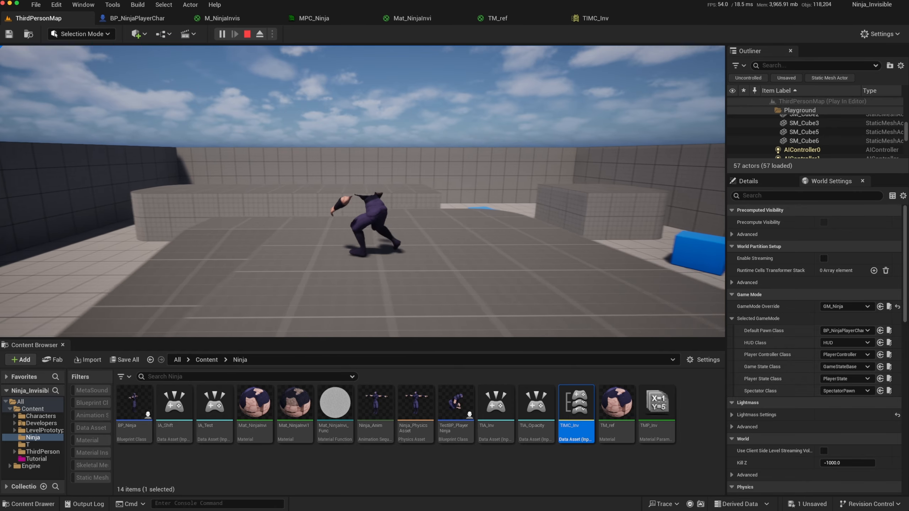
key("d")
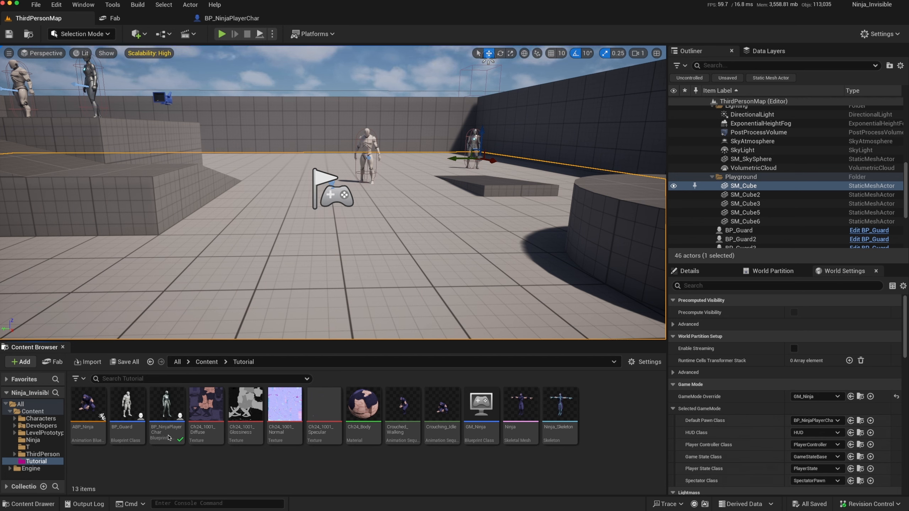
Open the BP_NinjaPlayerChar blueprint from the Tutorial folder.
mouse_move(169, 438)
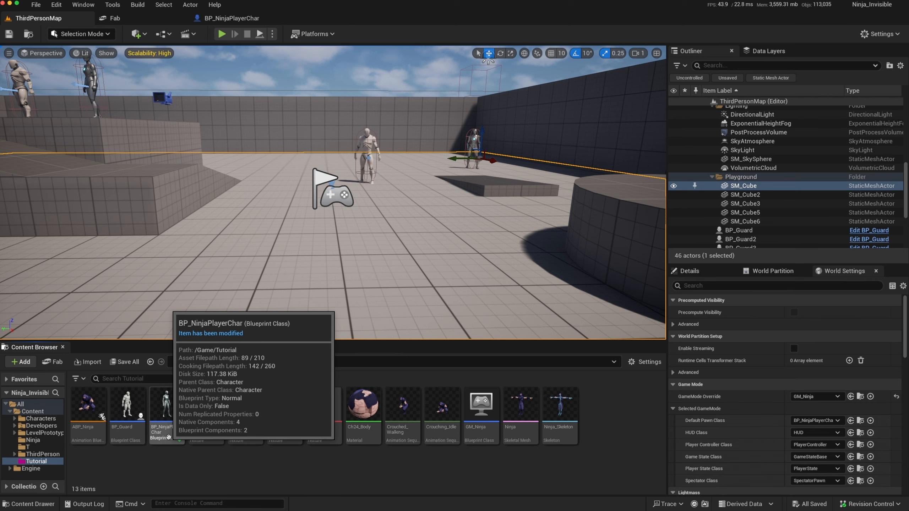
left_click(167, 403)
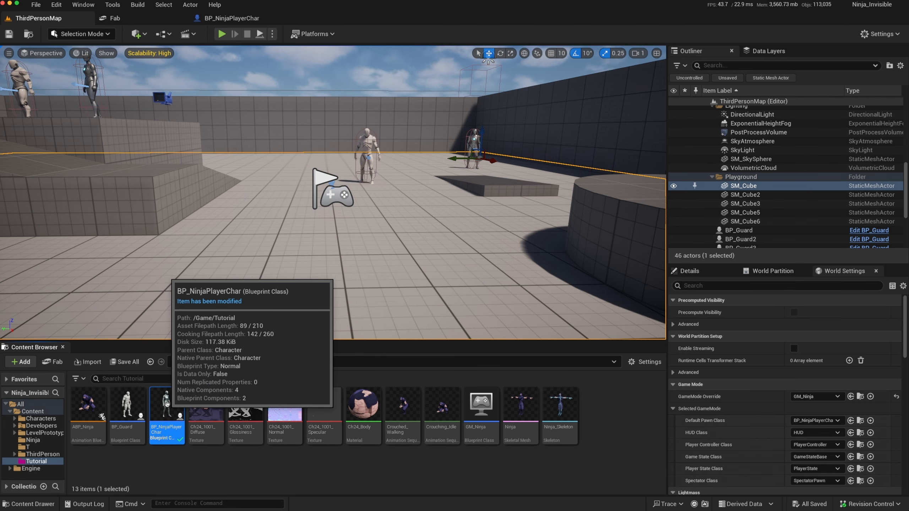
double_click(167, 404)
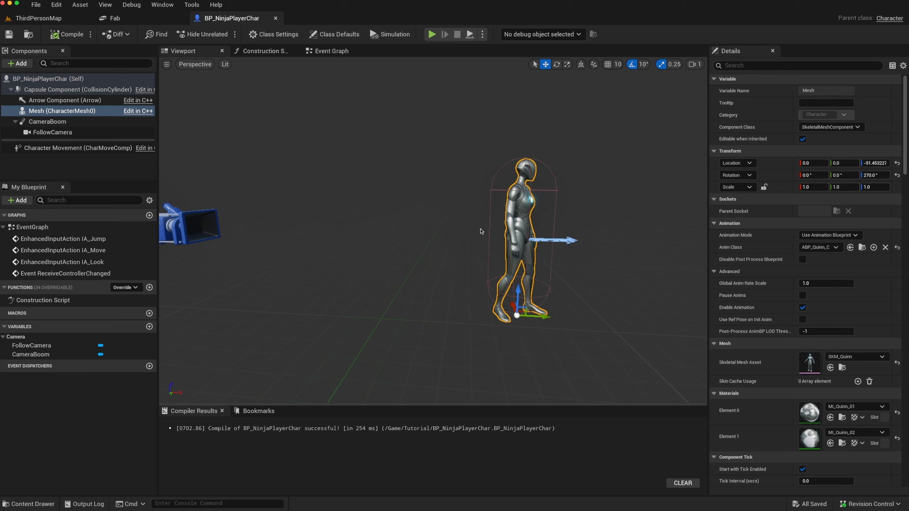
left_click(38, 18)
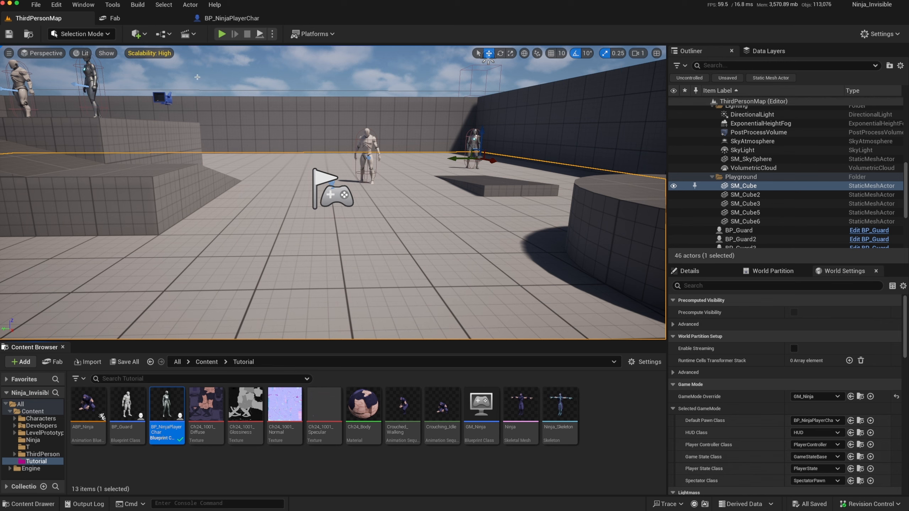
left_click(220, 20)
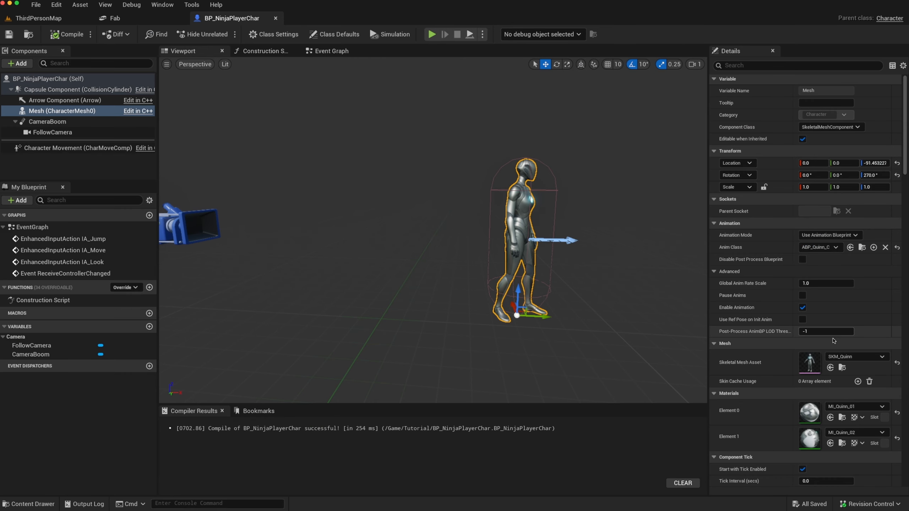
Assign the Ninja skeletal mesh to the character's Mesh component and set its Anim Class to ABP_Ninja.
left_click(874, 359)
type("n")
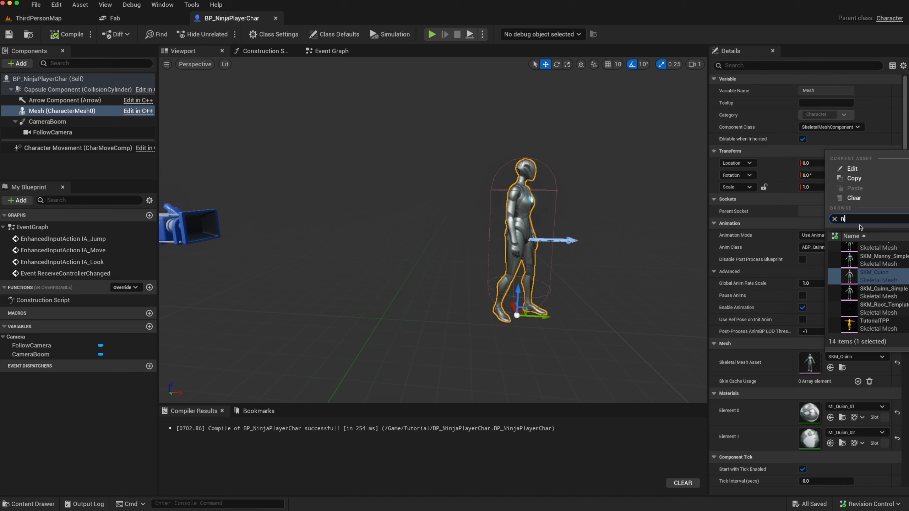
type("inj")
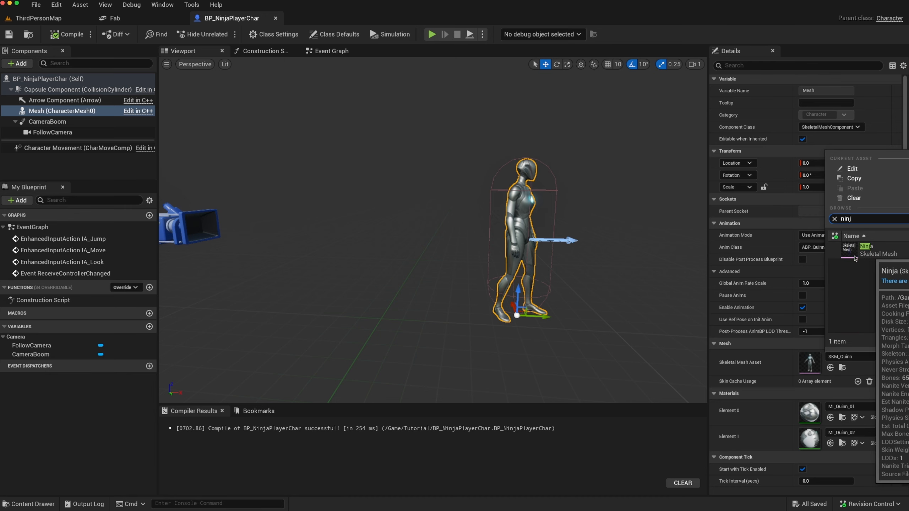
left_click(855, 251)
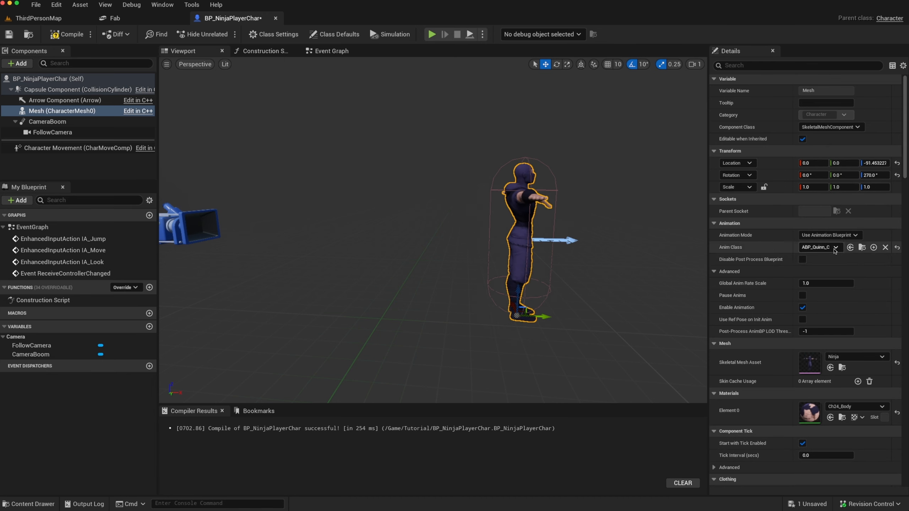
left_click(821, 247)
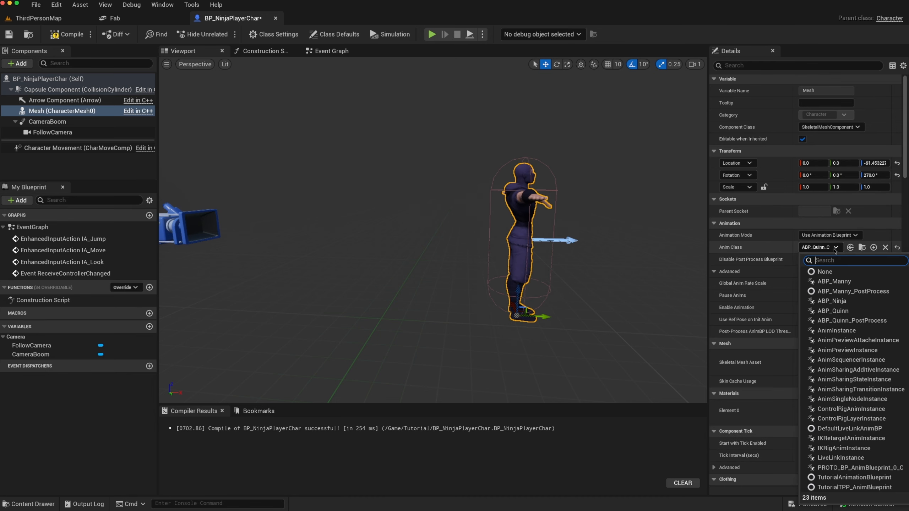
left_click(827, 301)
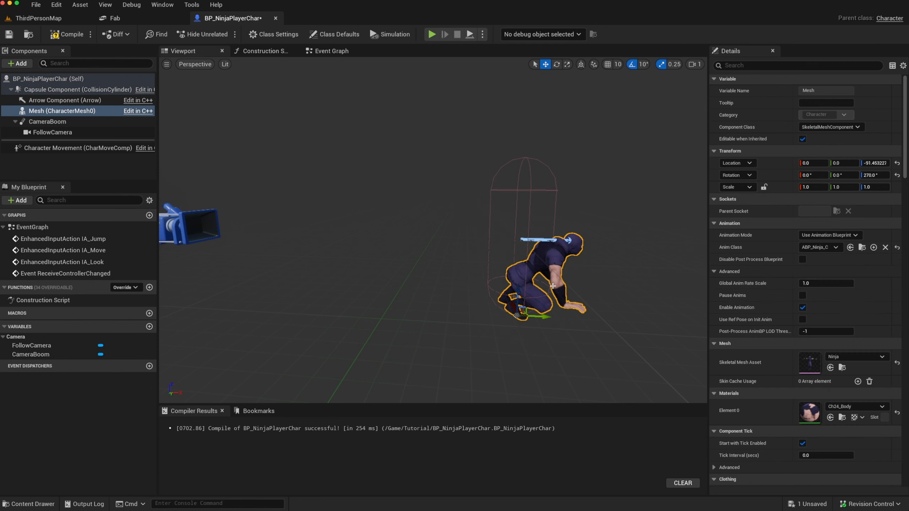
Set the Mesh component's X location to -20 and check the crouching ninja's placement against the capsule.
left_click(811, 165)
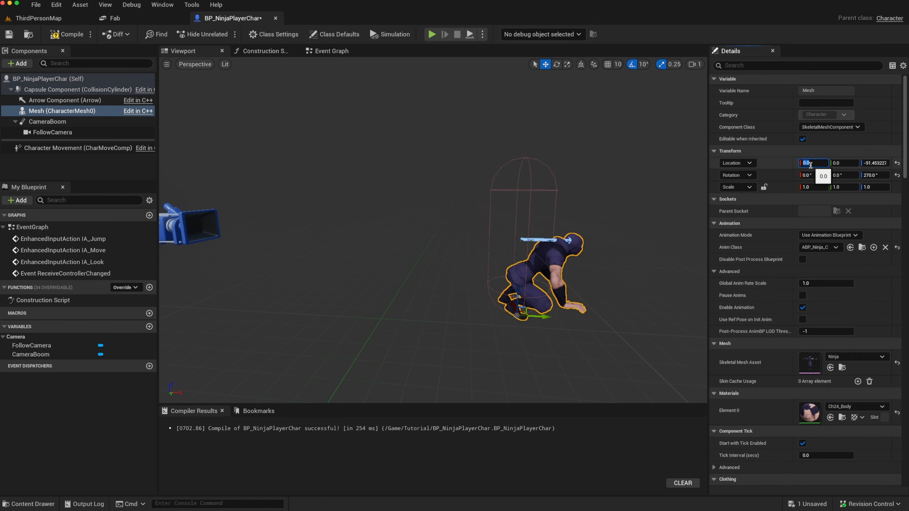
type("-20")
key("Return")
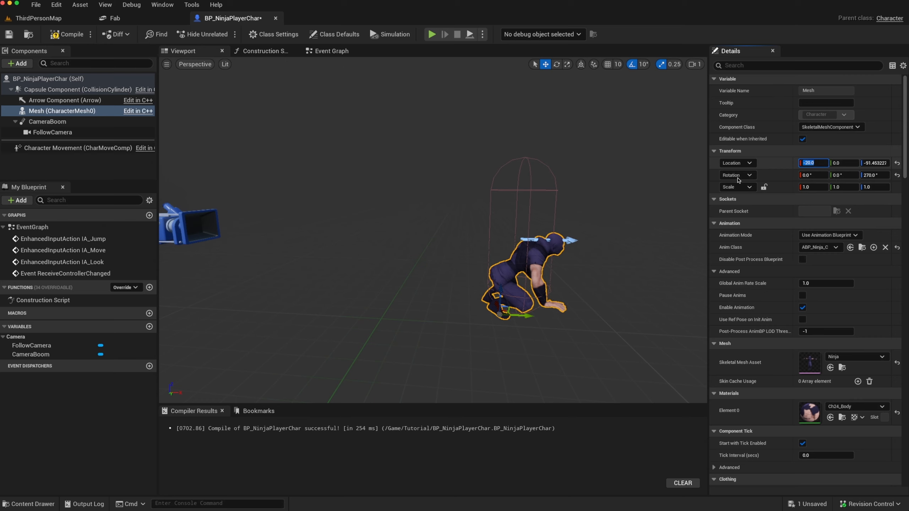
left_click_drag(505, 306, 481, 280)
right_click_drag(481, 279, 451, 305)
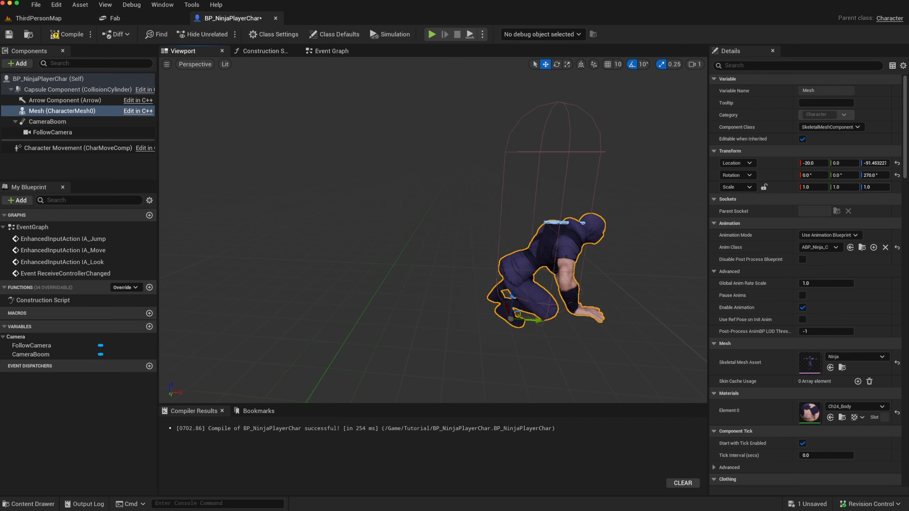
mouse_move(582, 332)
right_mouse_down()
mouse_move(558, 334)
mouse_move(582, 332)
right_mouse_up()
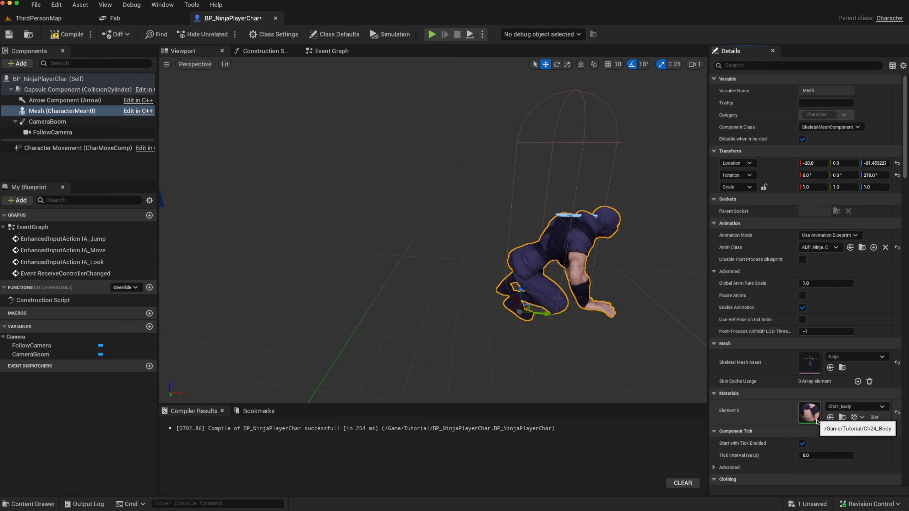
Locate the mesh's Ch24_Body material in the content folder, duplicate it as M_NinjaInvis and open the copy.
left_click(842, 418)
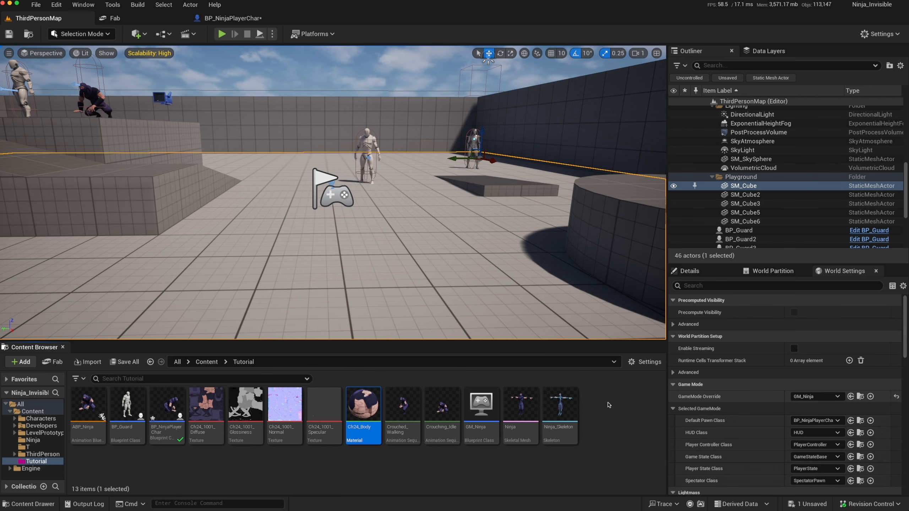
right_click(365, 412)
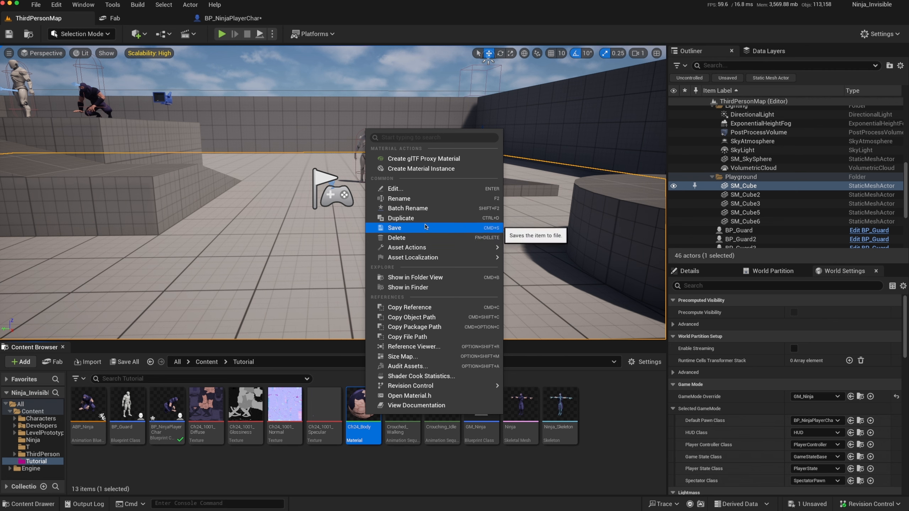
left_click(401, 219)
type("M")
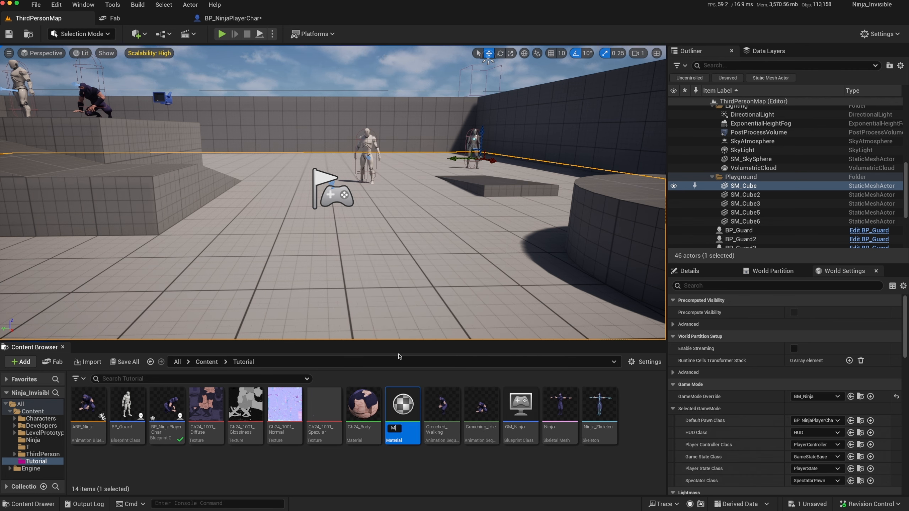
type("_NinjaInvis")
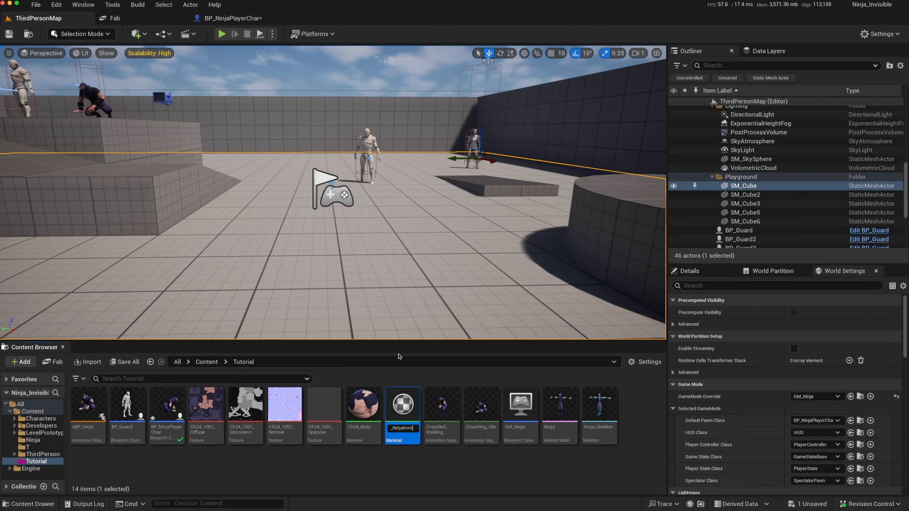
key("Return")
key("Return")
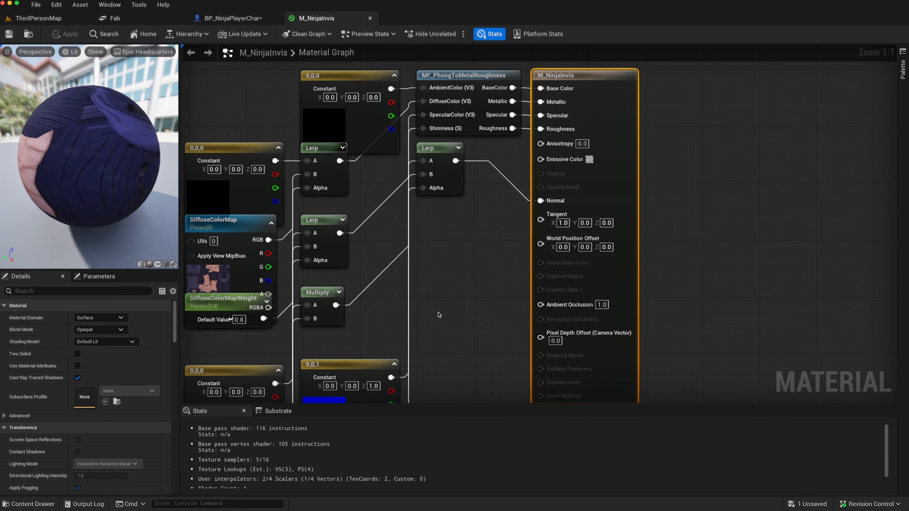
Move the M_NinjaInvis result node farther right to make room between it and the existing nodes.
scroll(440, 315, "down", 1)
scroll(441, 311, "down", 1)
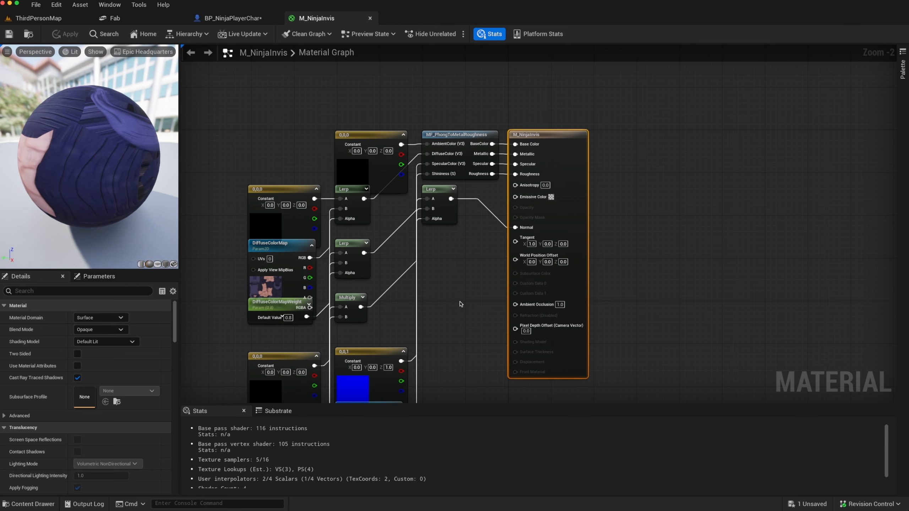
right_click_drag(460, 304, 470, 276)
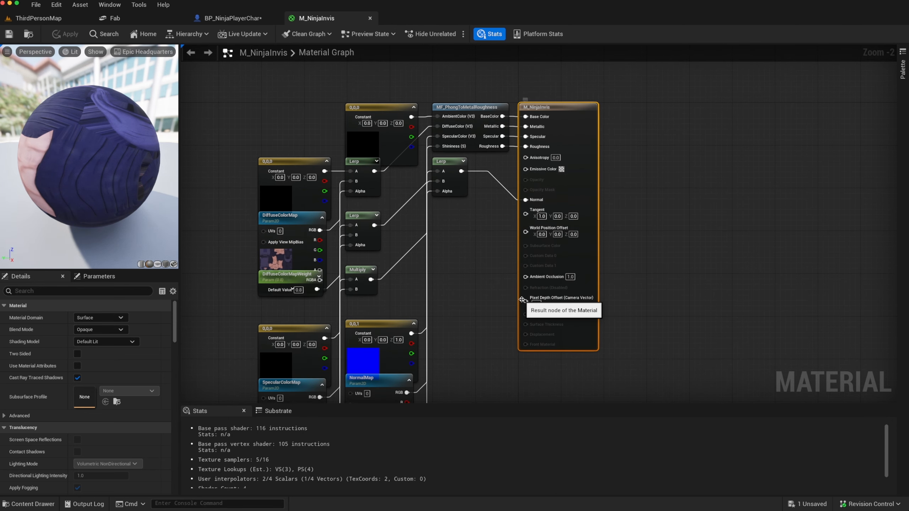
left_click_drag(572, 114, 730, 114)
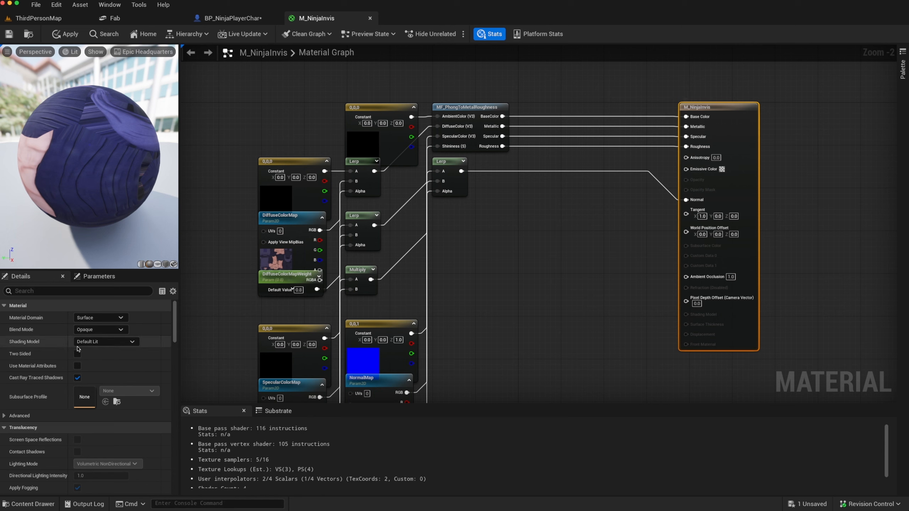
Set the material's Blend Mode to Translucent and its Refraction Method to Index Of Refraction.
left_click(122, 330)
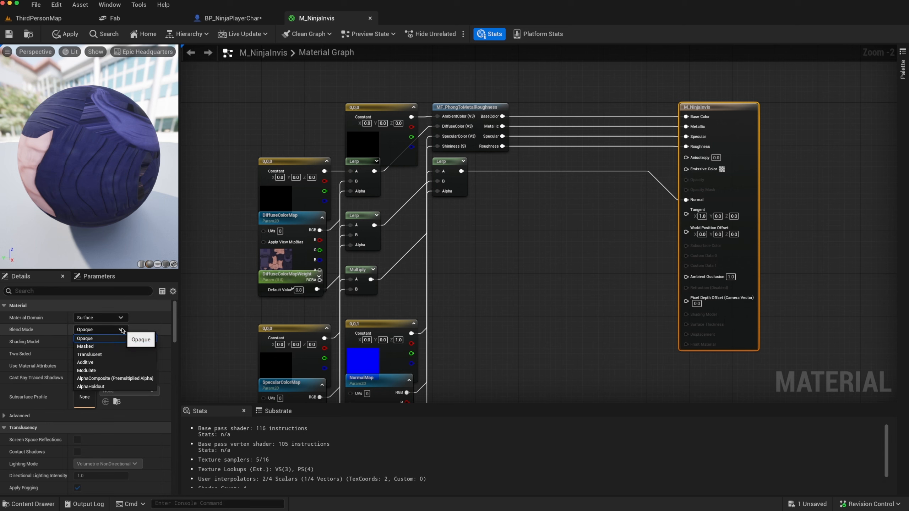
left_click(102, 354)
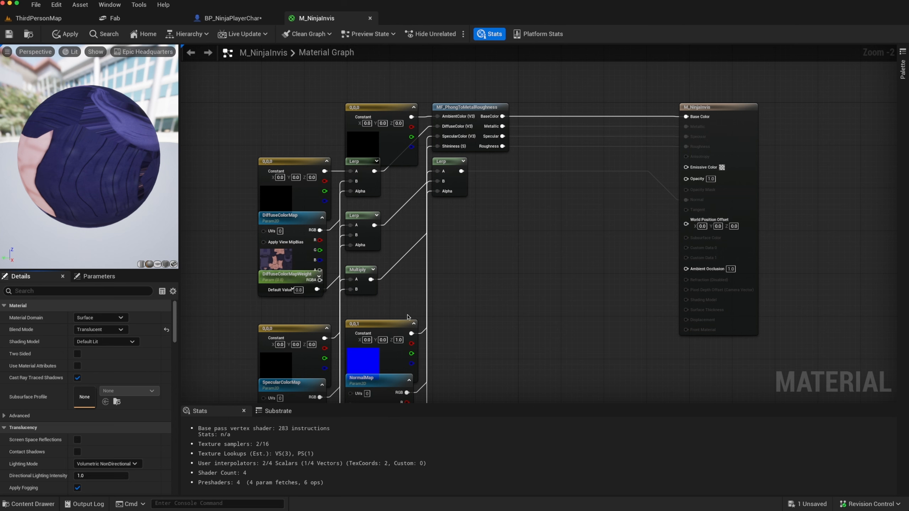
left_click(61, 292)
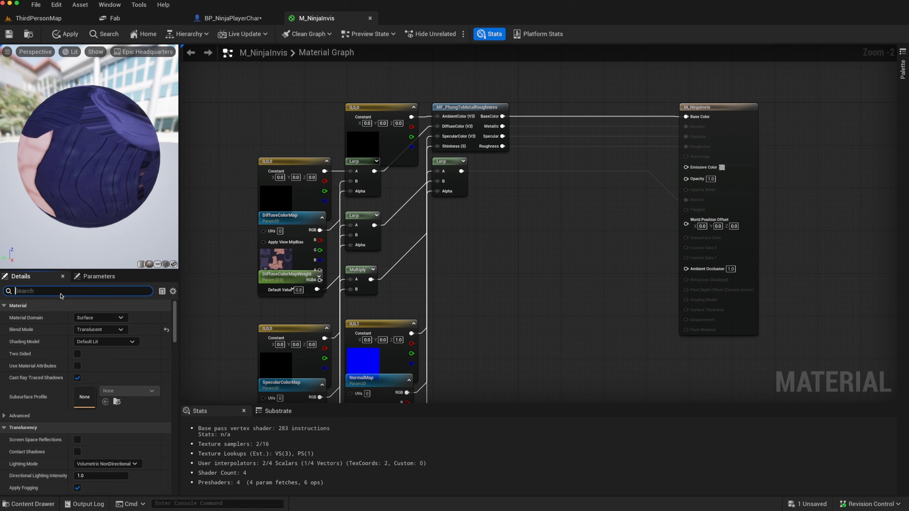
type("refr")
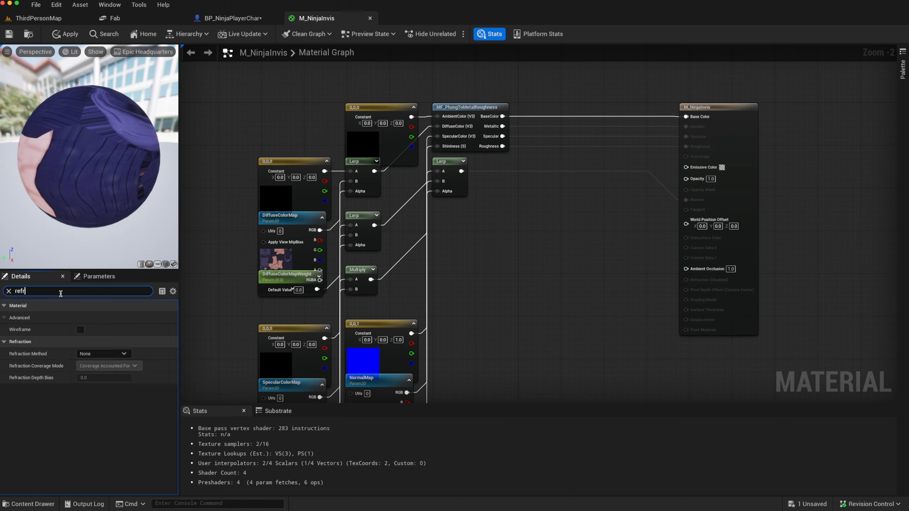
left_click(110, 354)
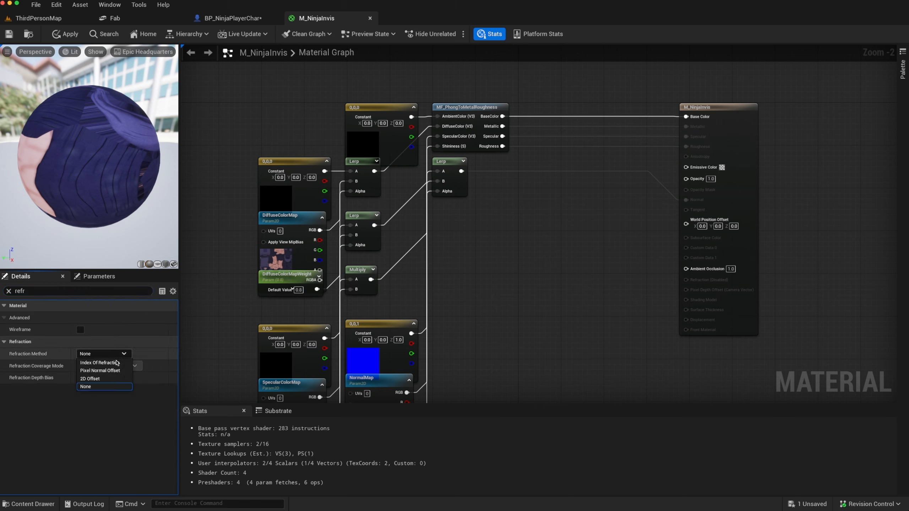
left_click(116, 364)
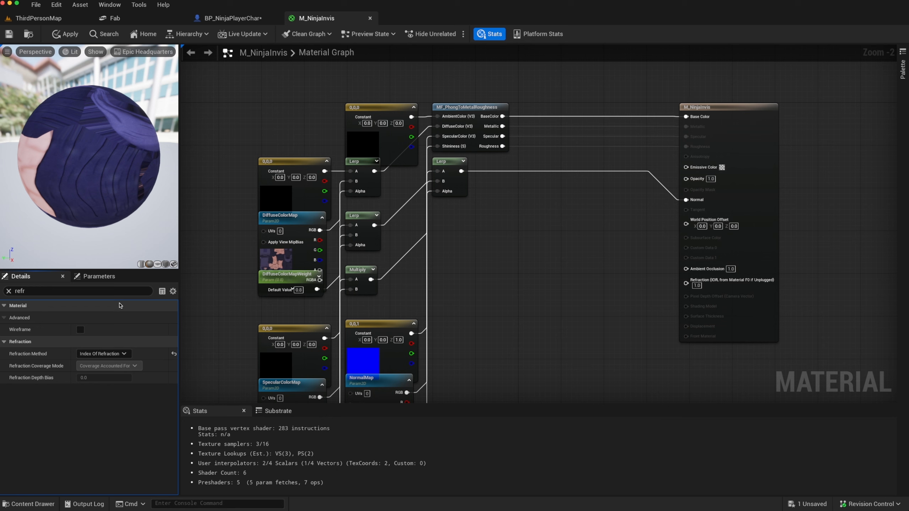
left_click(9, 291)
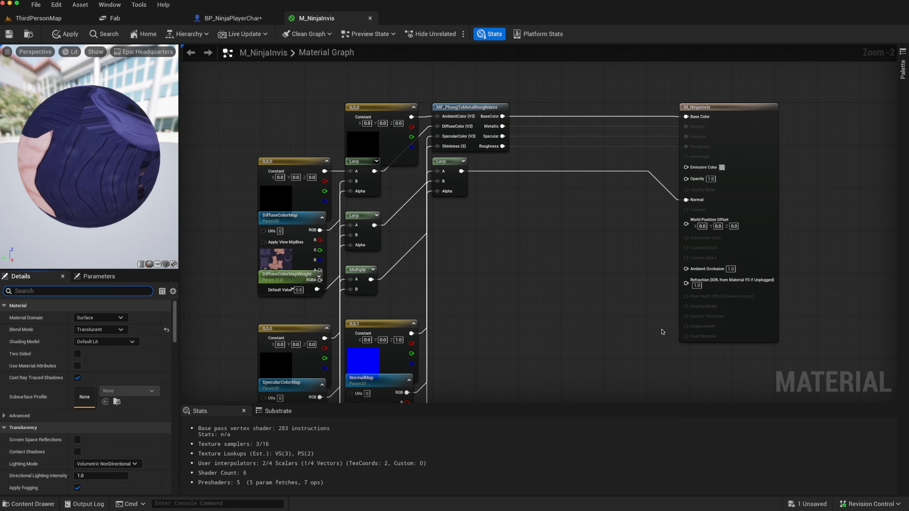
Change the material's Blend Mode to Masked.
left_click(121, 329)
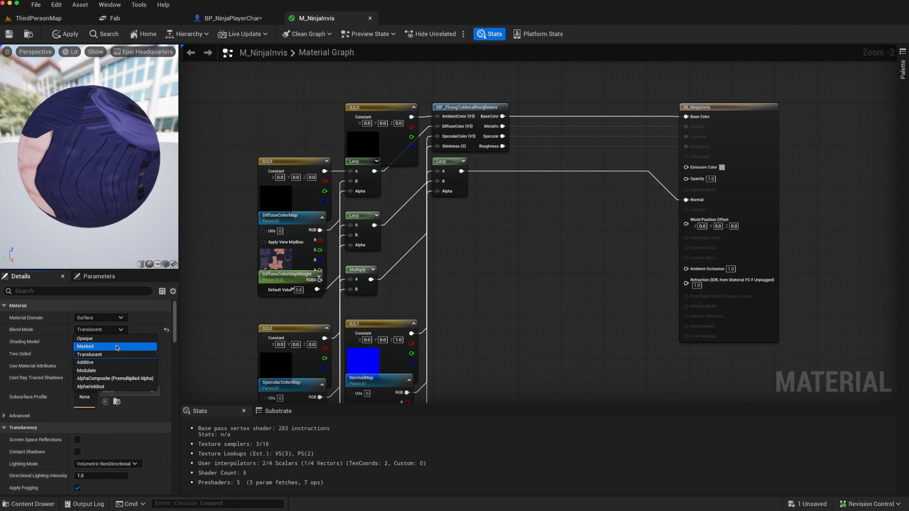
left_click(117, 347)
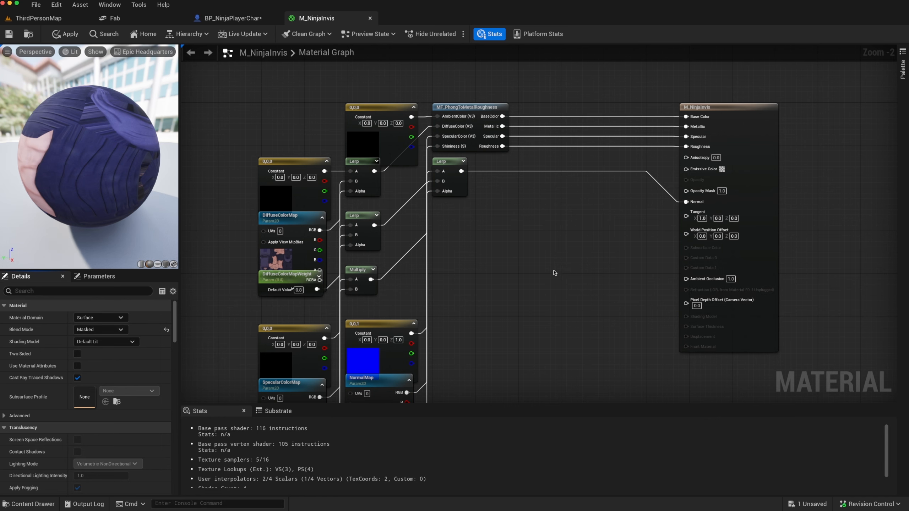
right_click_drag(551, 270, 581, 278)
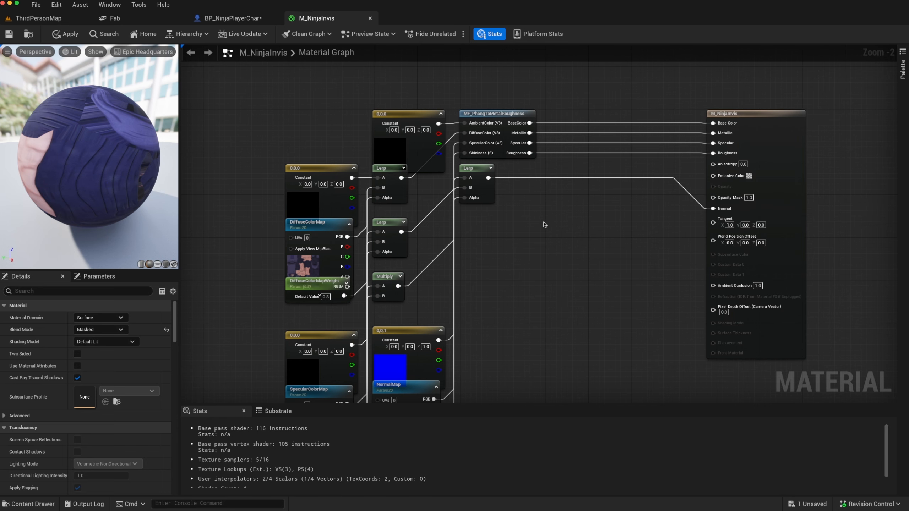
right_click_drag(544, 228, 543, 196)
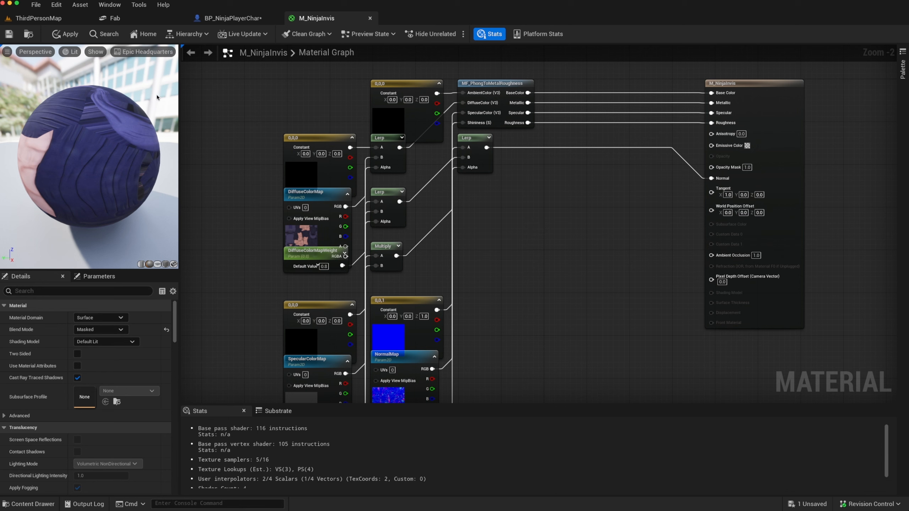
Create a Material Parameter Collection named MPC_Ninja in the Tutorial content folder and open it.
left_click(42, 19)
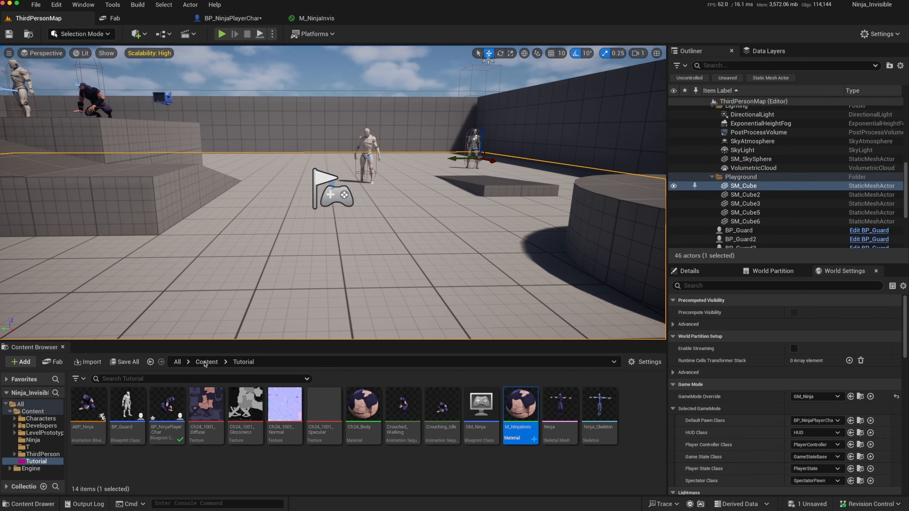
right_click(175, 470)
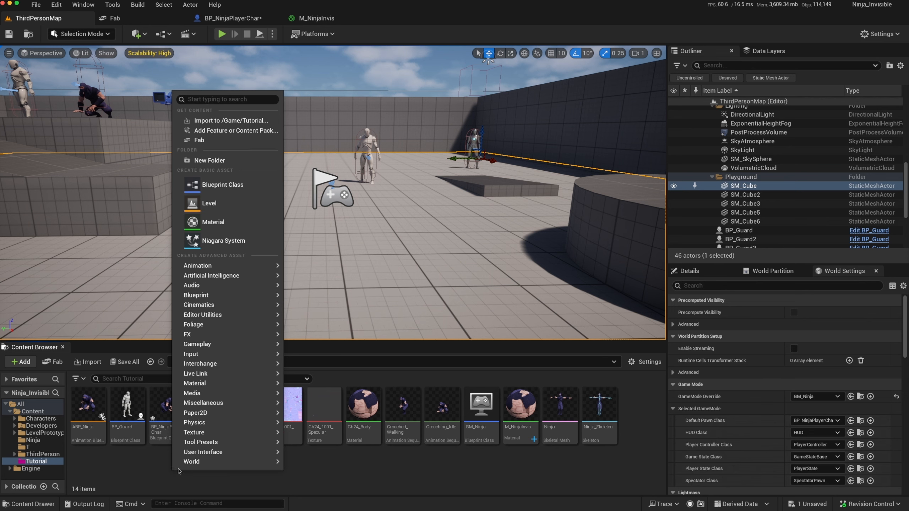
mouse_move(200, 383)
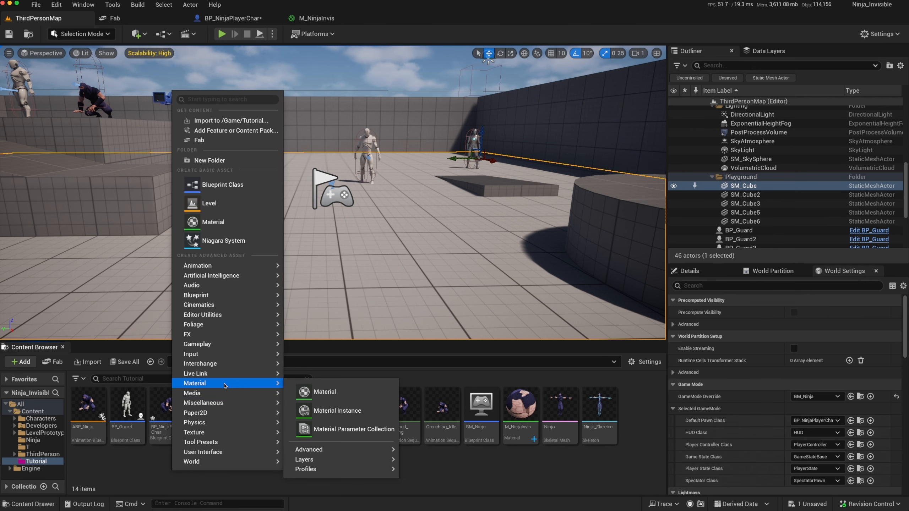
left_click(347, 430)
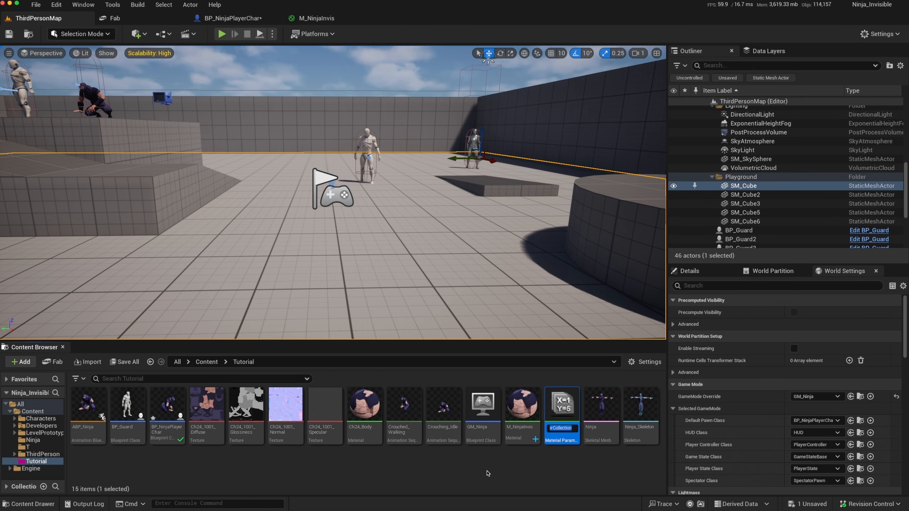
type("MPC_Ninja")
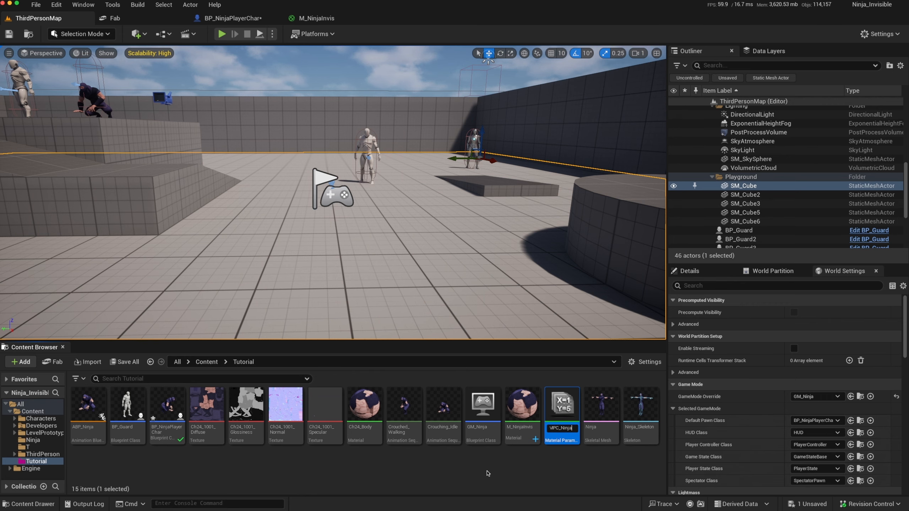
key("Return")
key("Return")
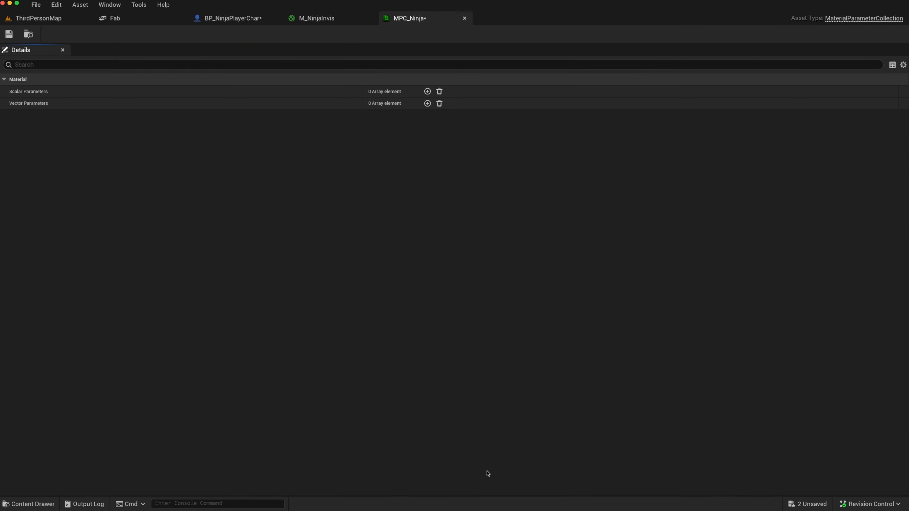
Add two scalar parameters to MPC_Ninja and define the first as Vertical Opacity with a default value of 1.0.
left_click(427, 91)
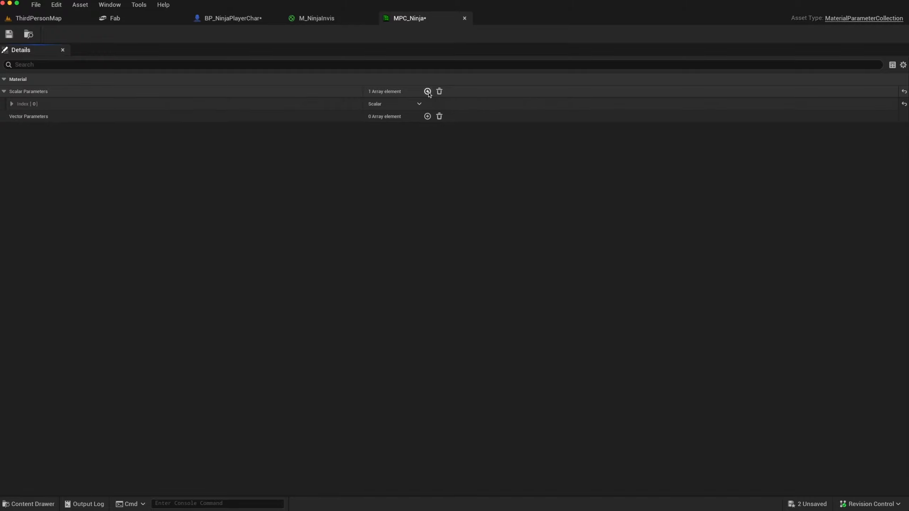
left_click(427, 91)
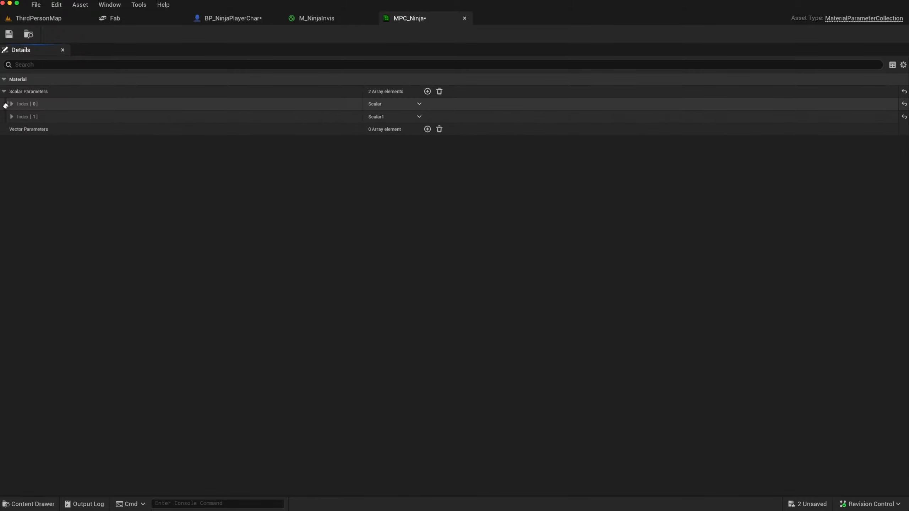
left_click(12, 104)
left_click(380, 128)
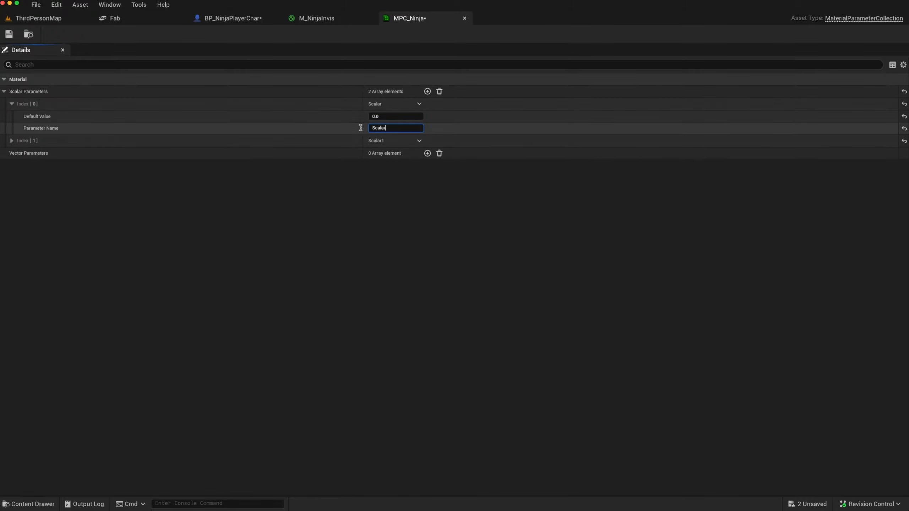
type("Verti")
key("Return")
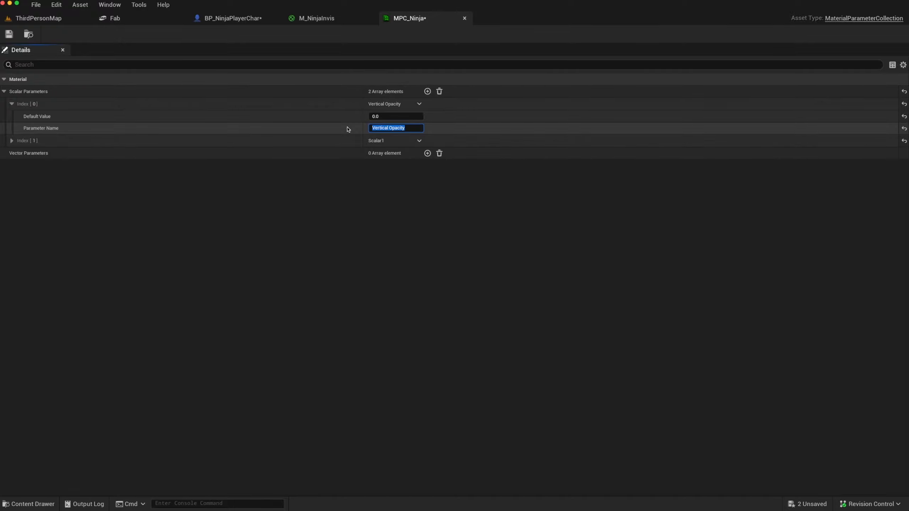
left_click(380, 116)
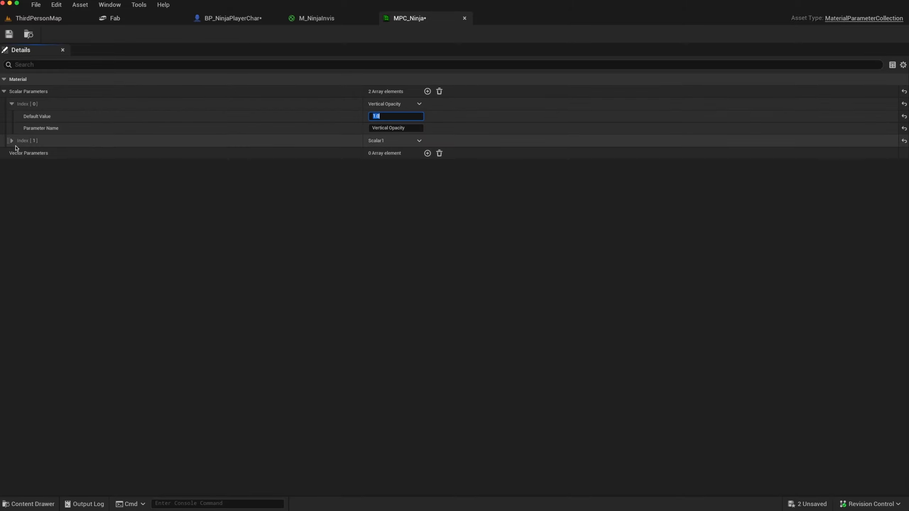
Name the second scalar parameter Mesh Opacity, set its default value to 1.0 and save the collection.
left_click(10, 140)
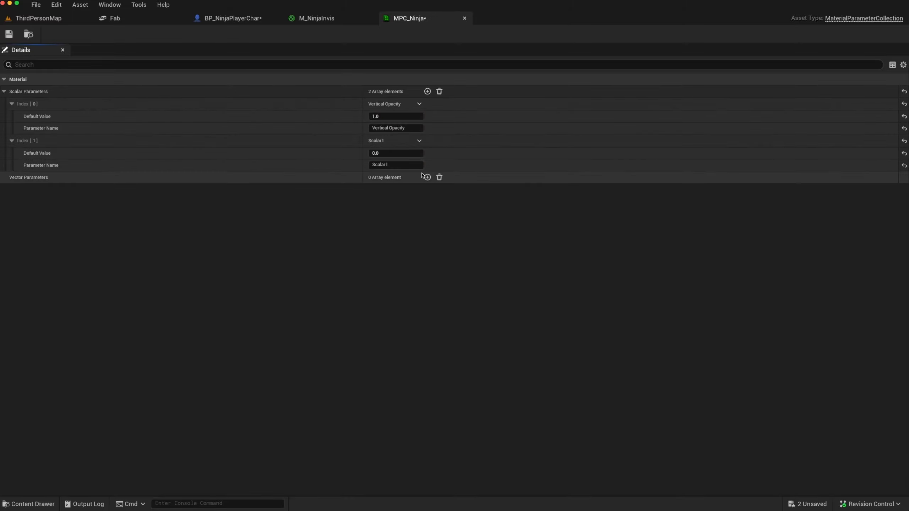
left_click(388, 154)
left_click(392, 164)
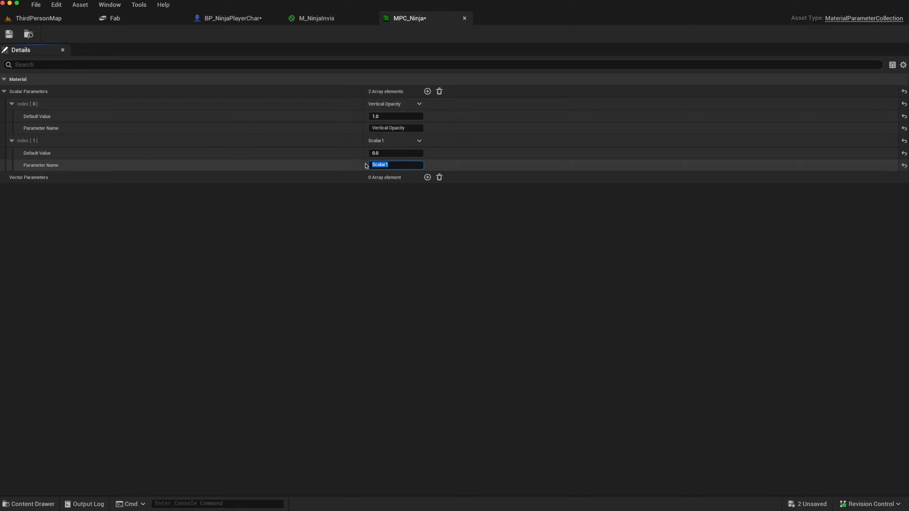
type("Mesh Opacity")
key("Return")
left_click(374, 154)
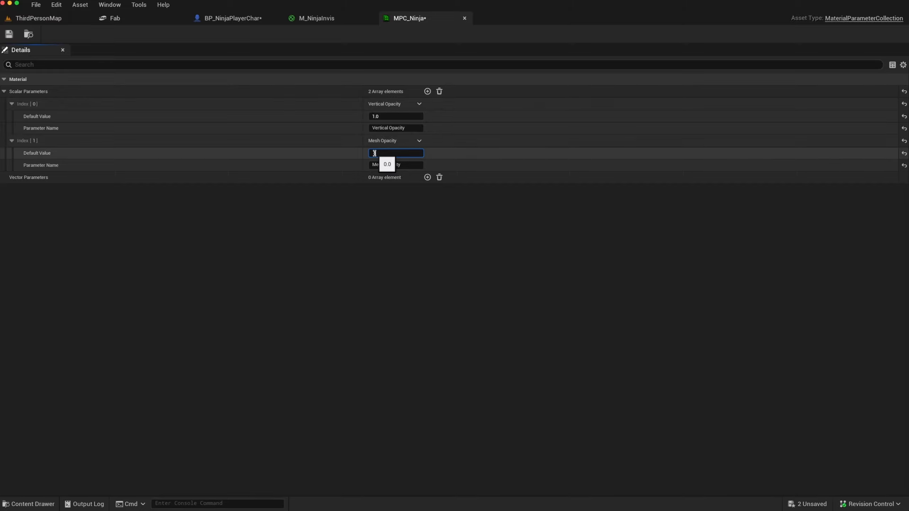
left_click(9, 34)
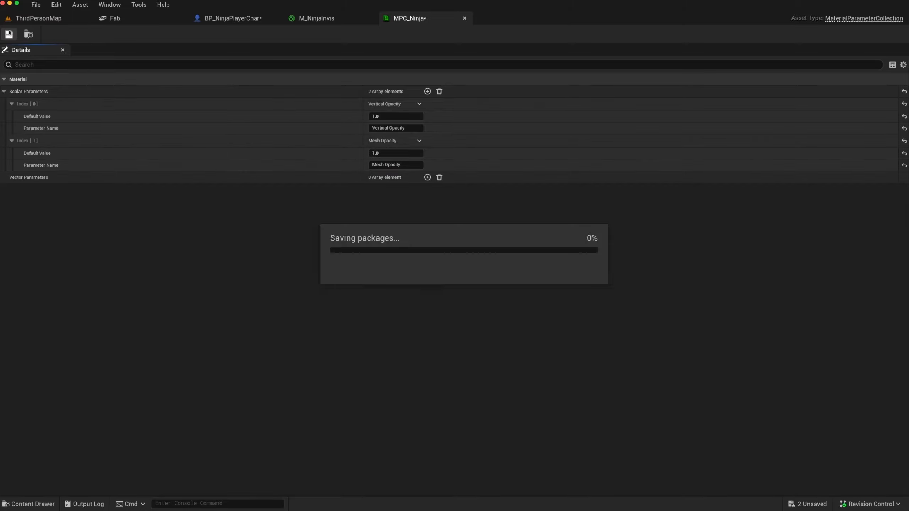
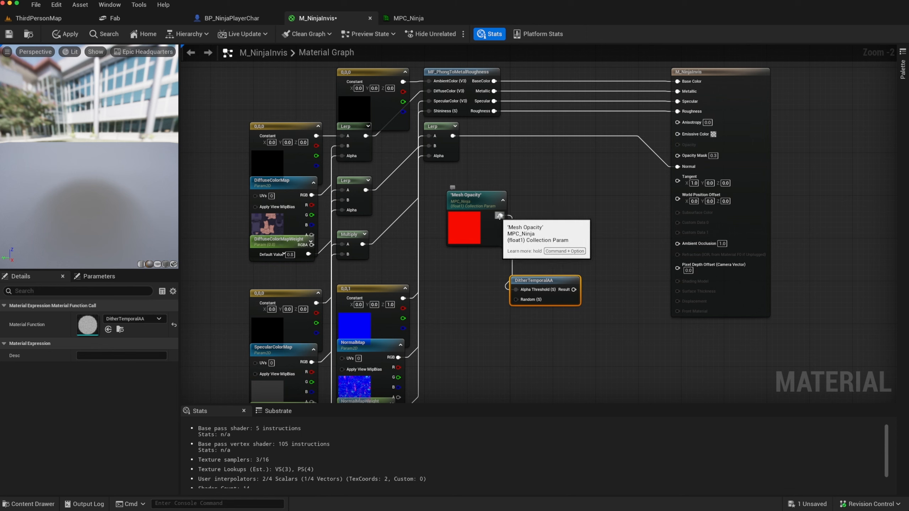
Multiply Mesh Opacity by the DitherTemporalAA result, feed the product into M_NinjaInvis's Opacity Mask and apply the material.
left_click_drag(501, 216, 560, 216)
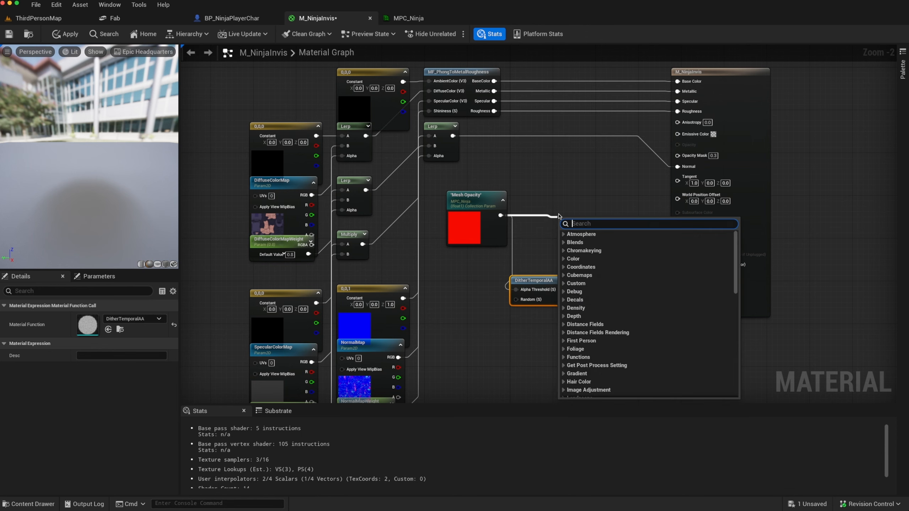
type("*")
key("Return")
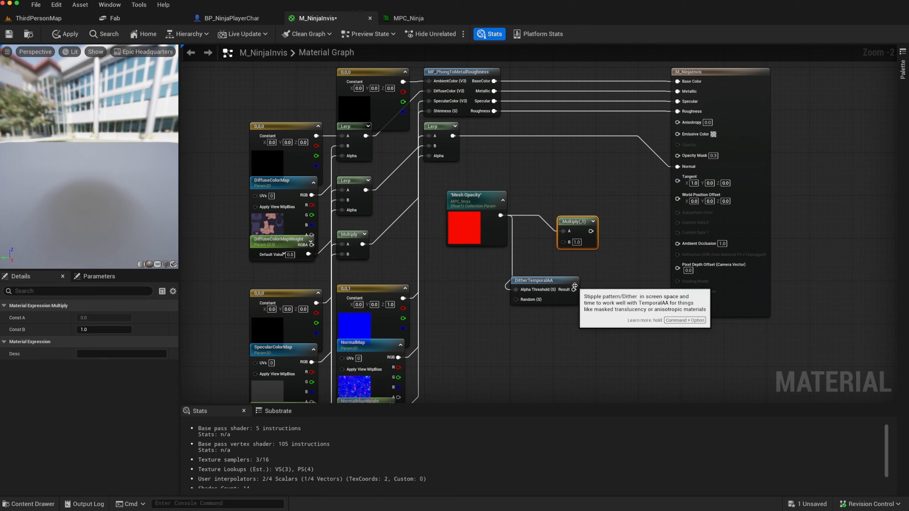
left_click_drag(574, 289, 679, 157)
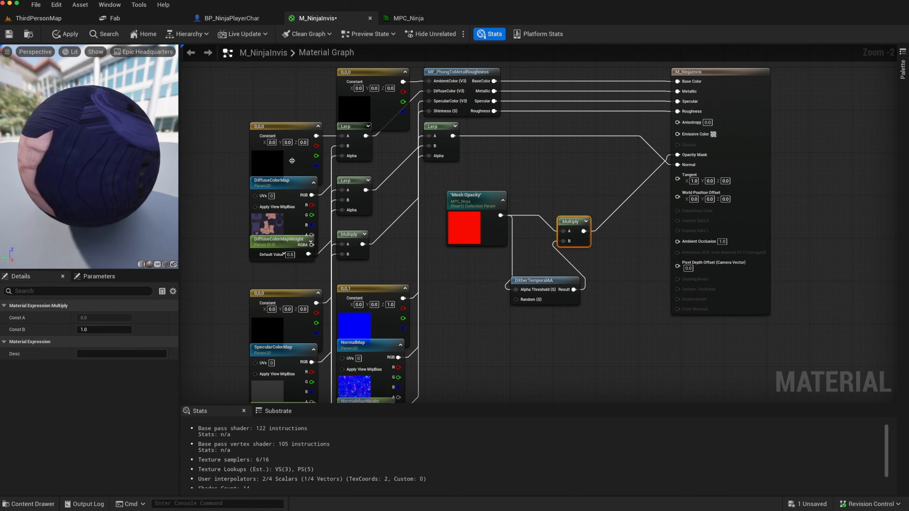
left_click(66, 34)
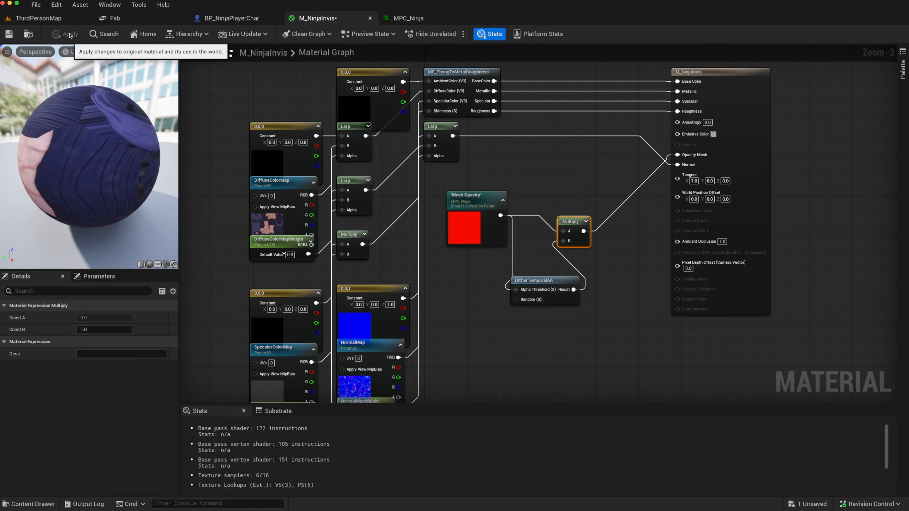
Set the default value of Mesh Opacity in MPC_Ninja to 0.56 and save the collection.
left_click(56, 20)
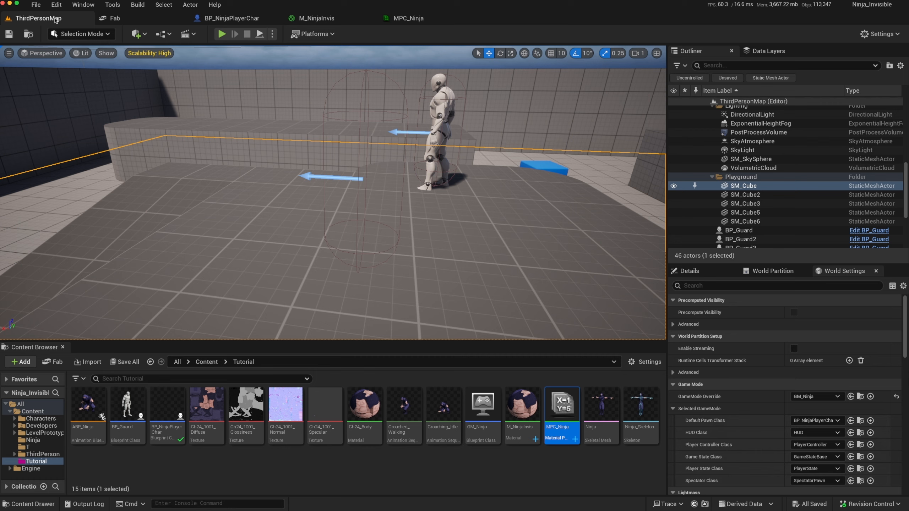
left_click(410, 20)
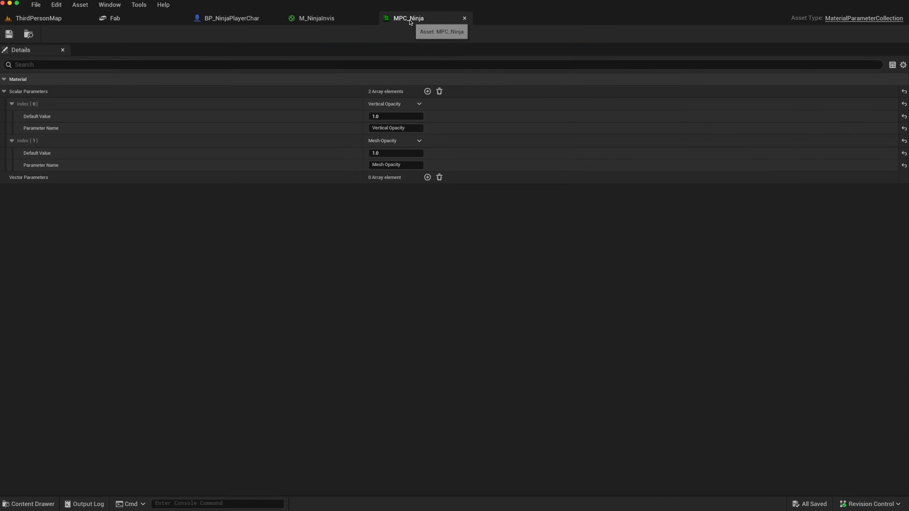
left_click(387, 152)
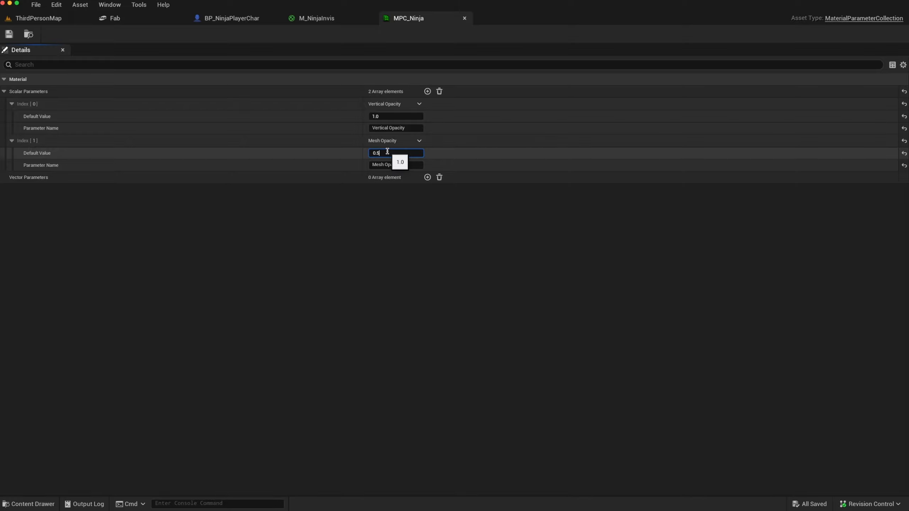
key("Return")
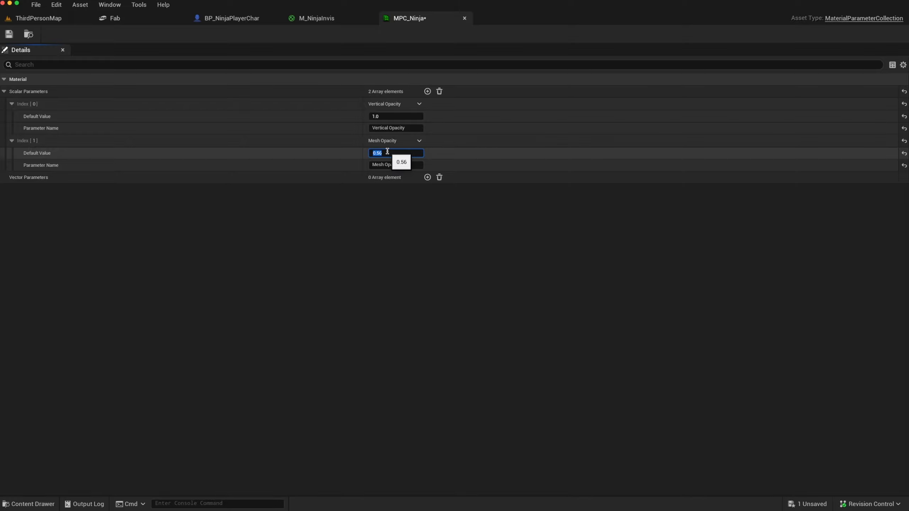
left_click(9, 35)
Inspect the ninja's transparency up close and from a distance in the ThirdPersonMap level.
left_click(38, 18)
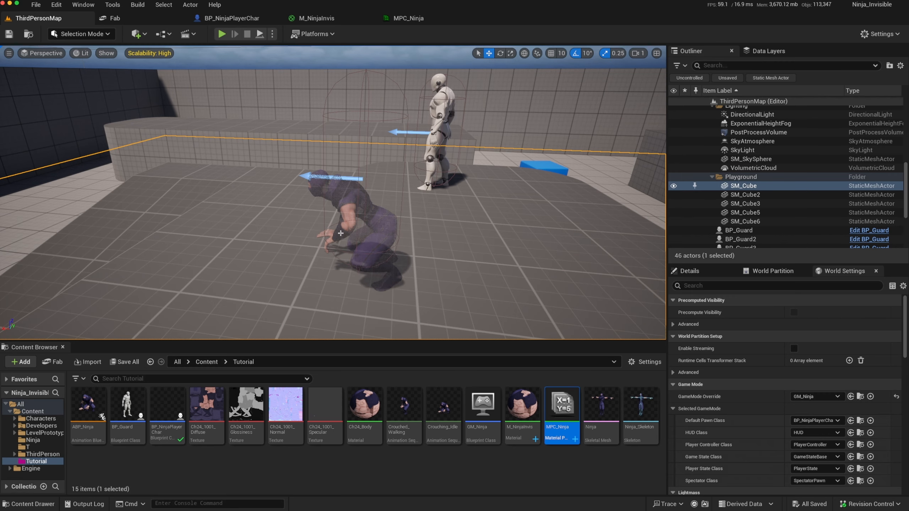
mouse_move(343, 235)
right_mouse_down()
mouse_move(343, 214)
mouse_move(345, 238)
right_mouse_up()
key("w")
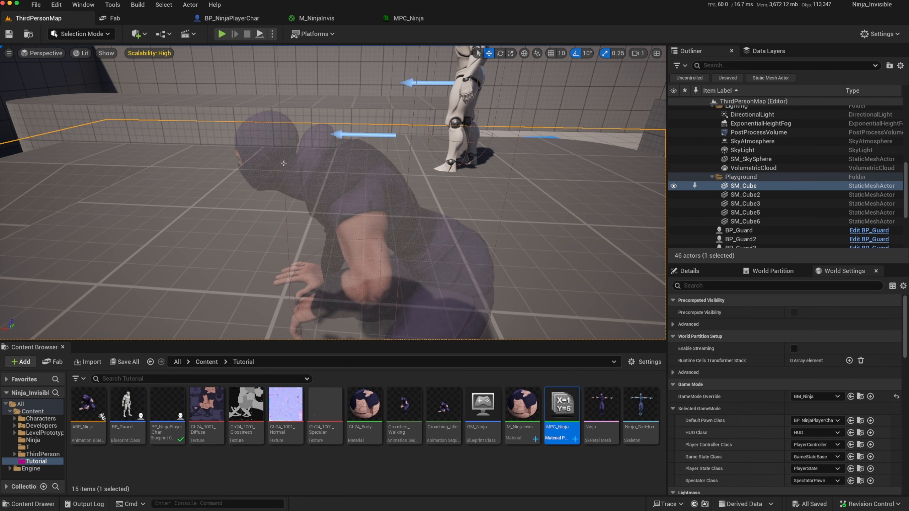
key("s")
right_click_drag(373, 216, 322, 199)
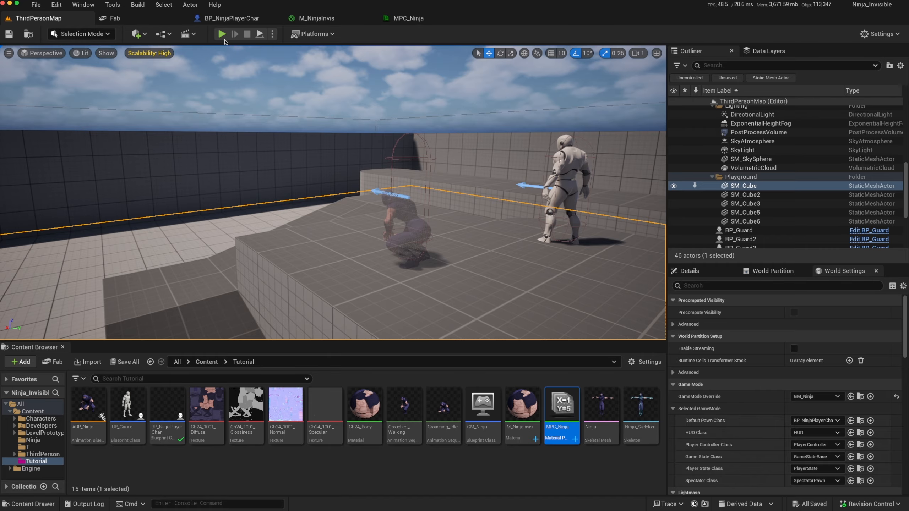
Play the level and run the ninja around among the guards and blocks to examine its transparency in motion.
left_click(222, 35)
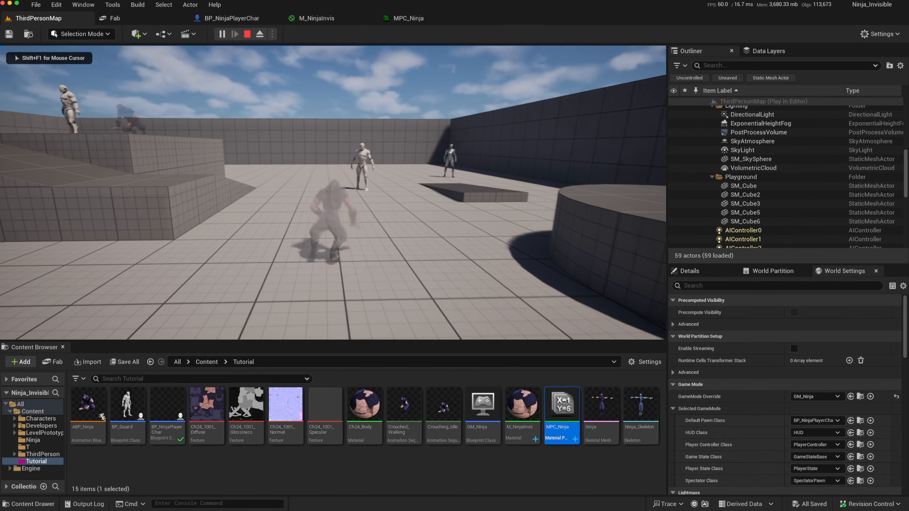
key("w")
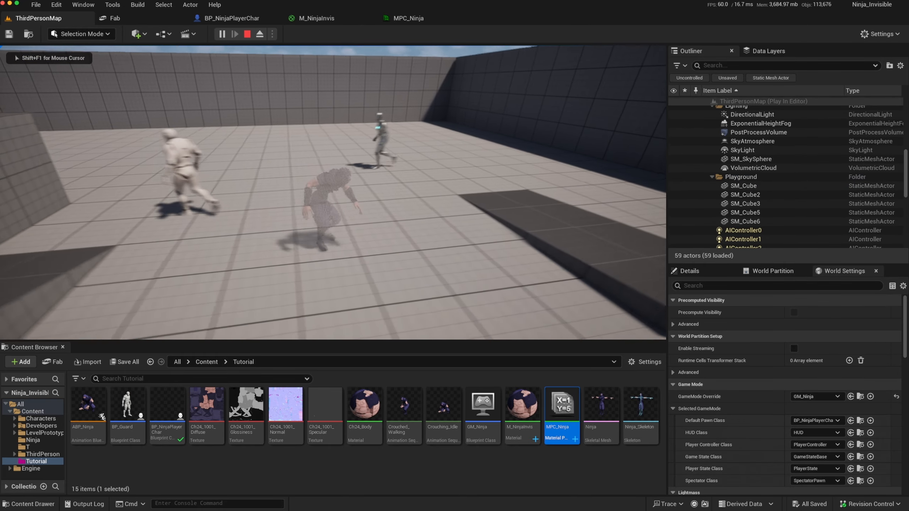
key("w")
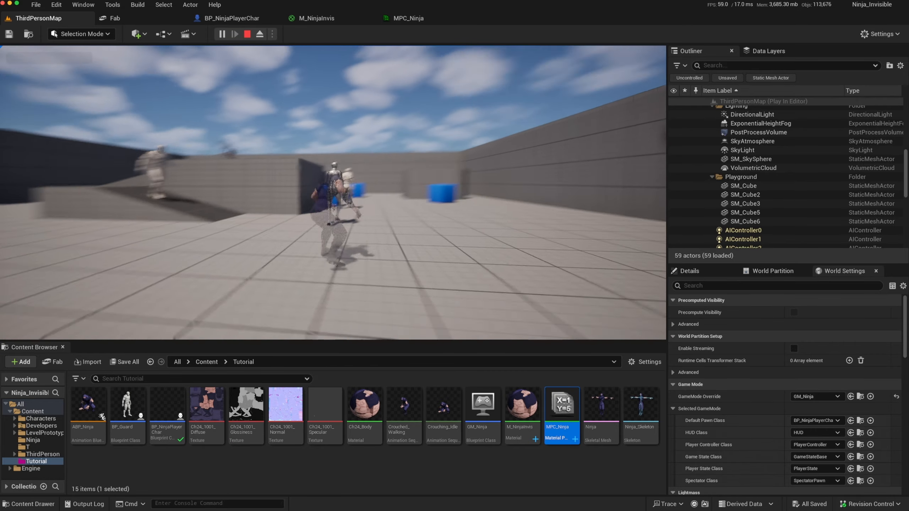
key("w")
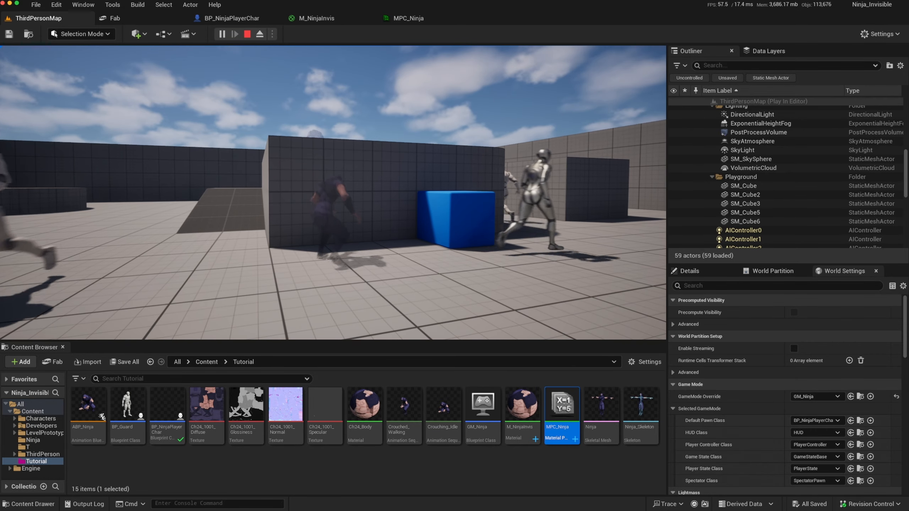
key("w")
key("c")
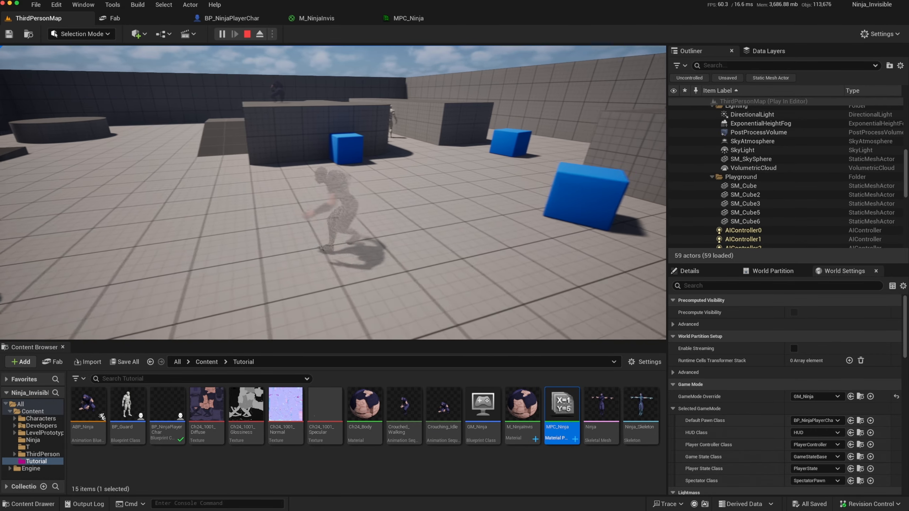
key("w")
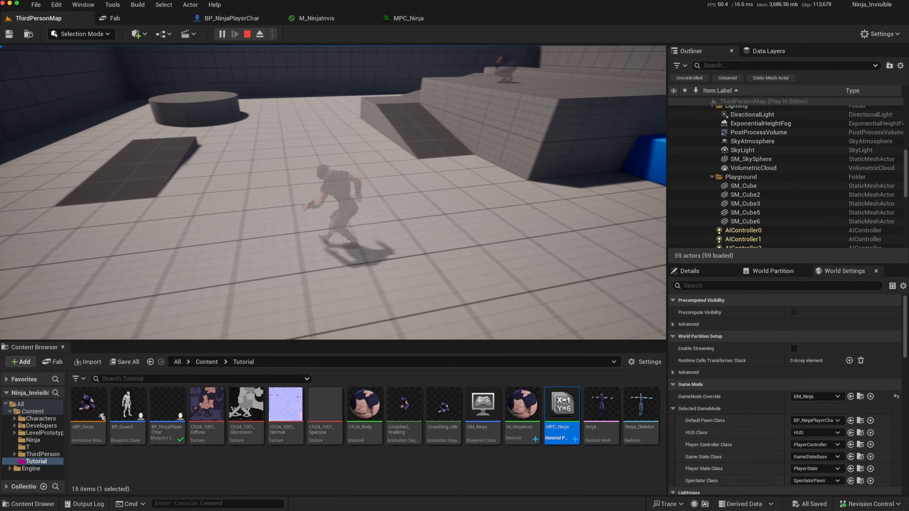
key("w")
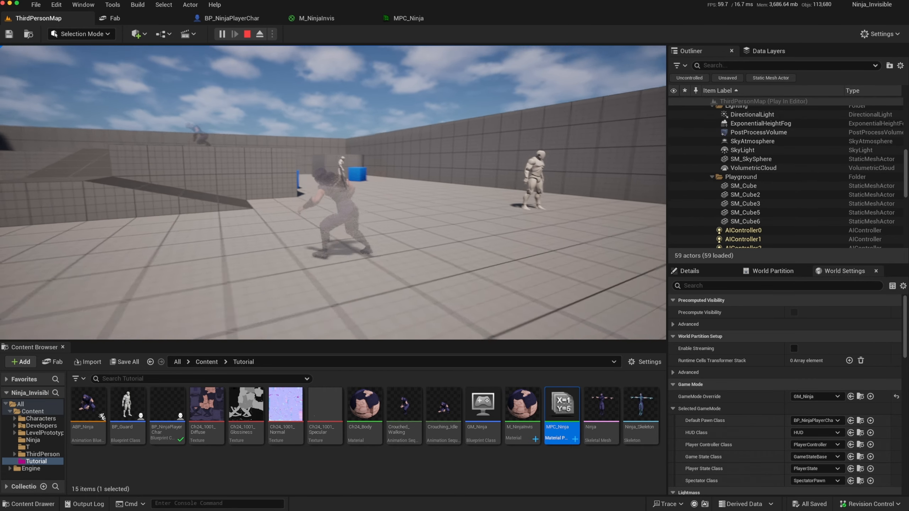
key("w")
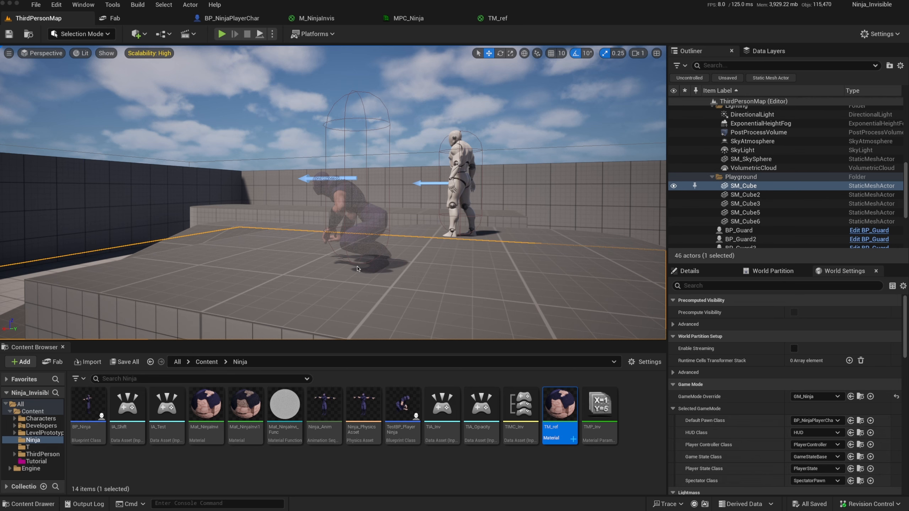
Rename the Vertical Opacity parameter in MPC_Ninja to Vertical Line Location.
left_click(346, 186)
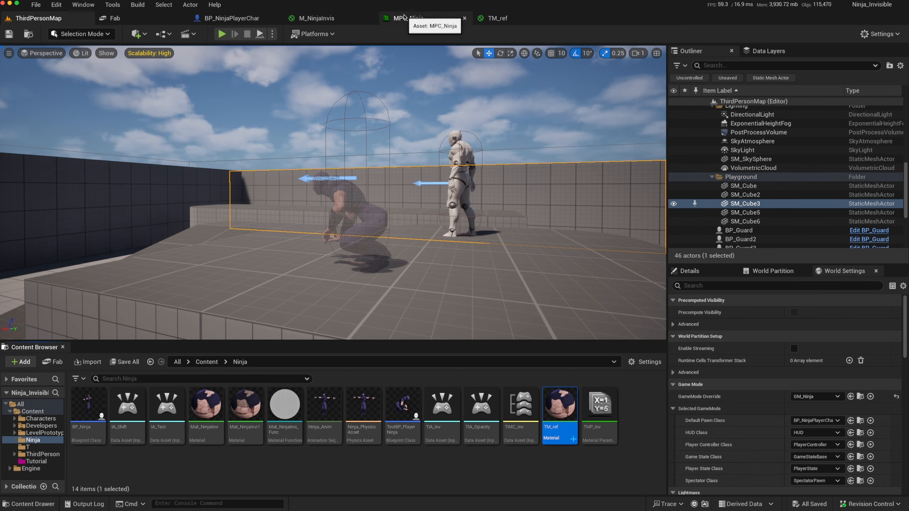
left_click(405, 18)
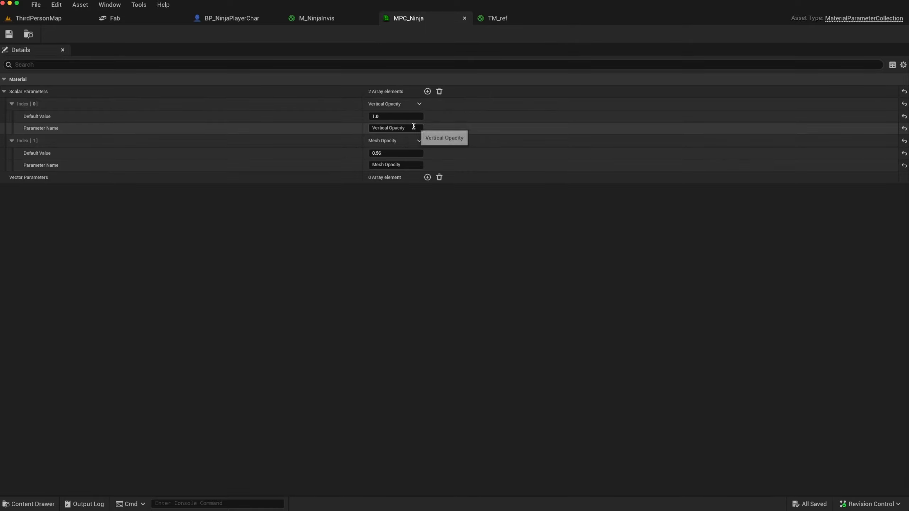
left_click(408, 128)
double_click(409, 128)
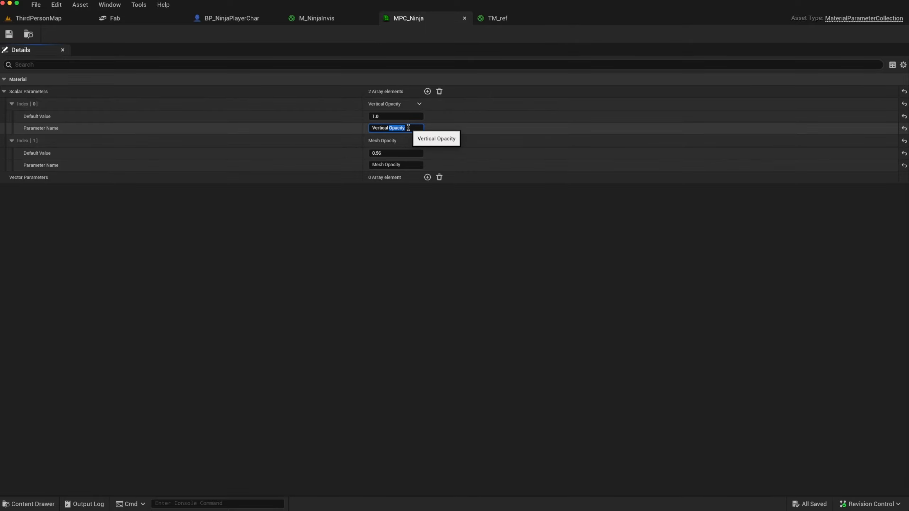
left_click(408, 128)
key("Return")
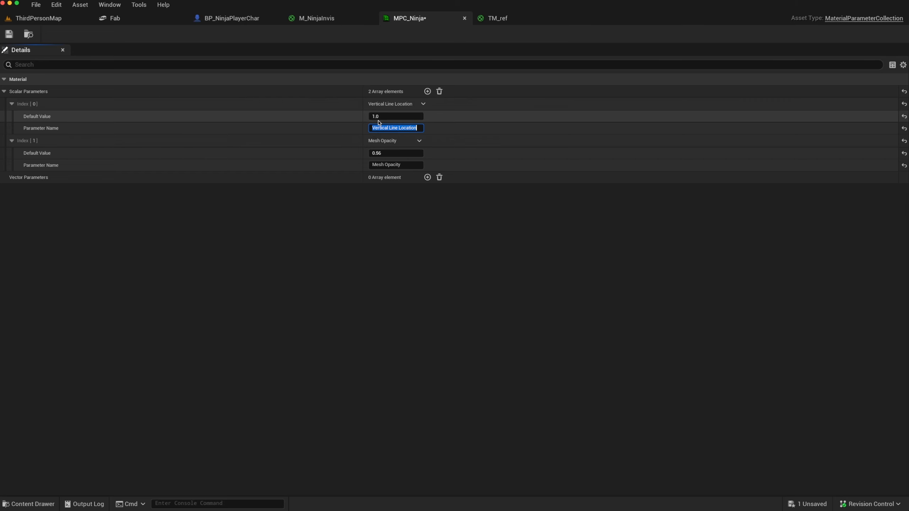
Add a BoundingBoxBased_0-1_UVW node below DitherTemporalAA in the M_NinjaInvis material graph.
left_click(59, 19)
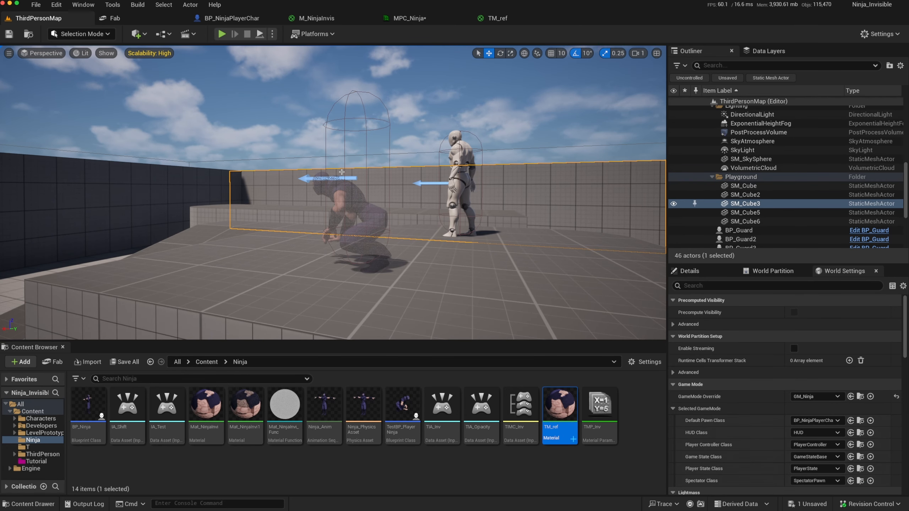
left_click_drag(343, 215, 340, 236)
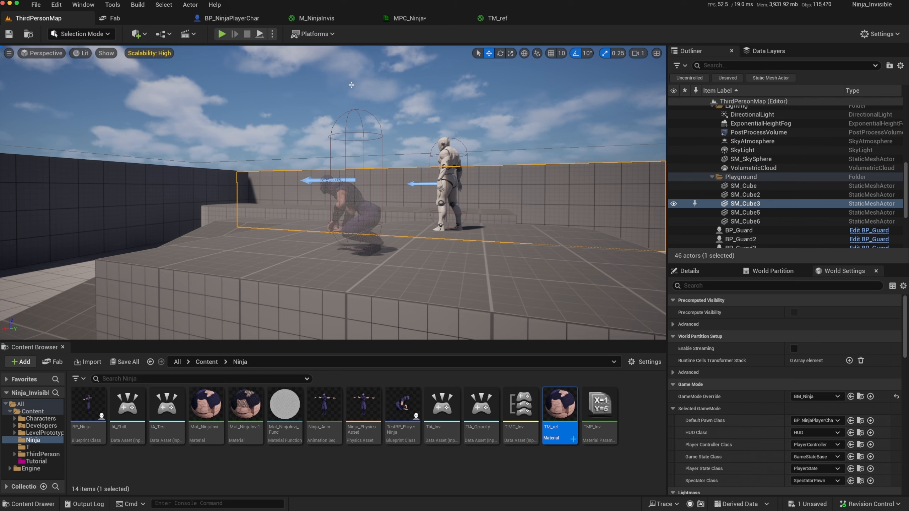
left_click(317, 18)
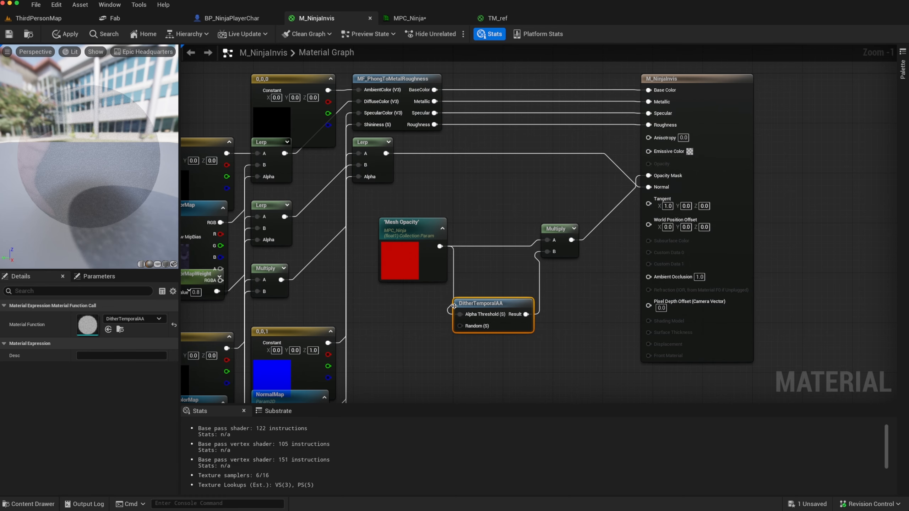
right_click_drag(416, 349, 349, 283)
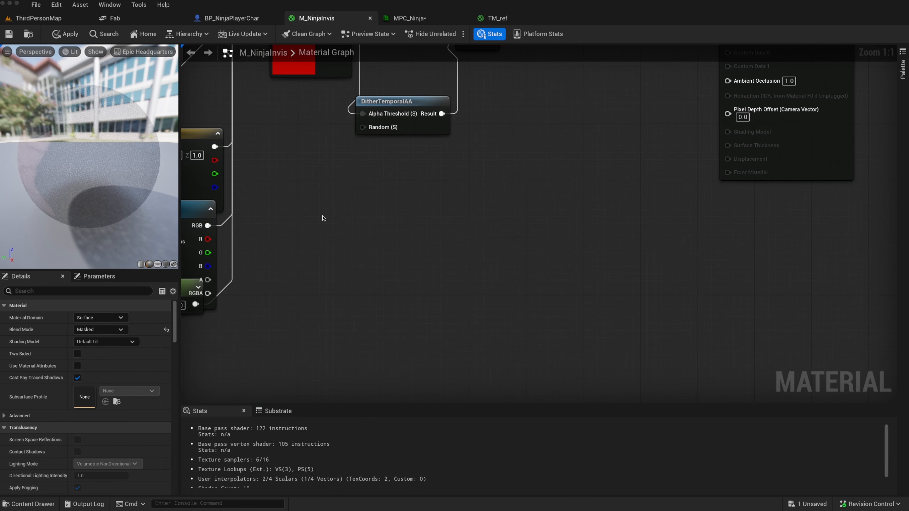
right_click(331, 226)
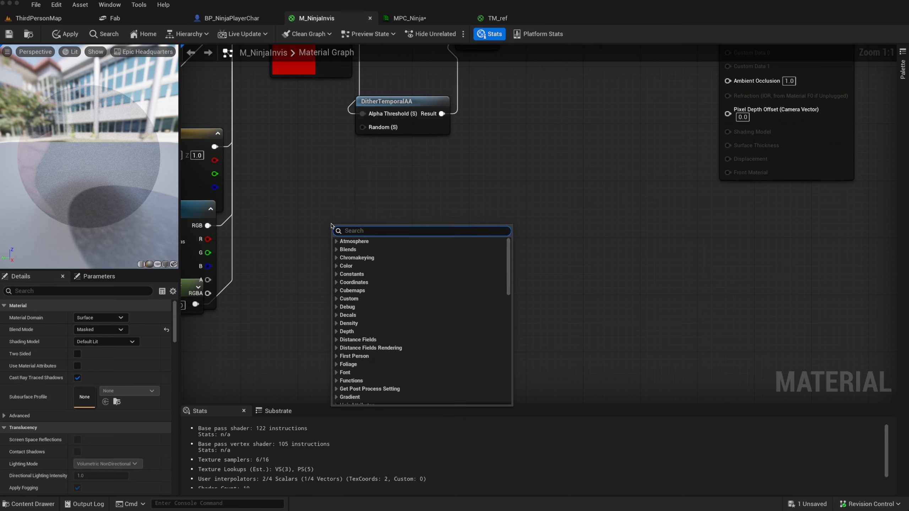
key("Escape")
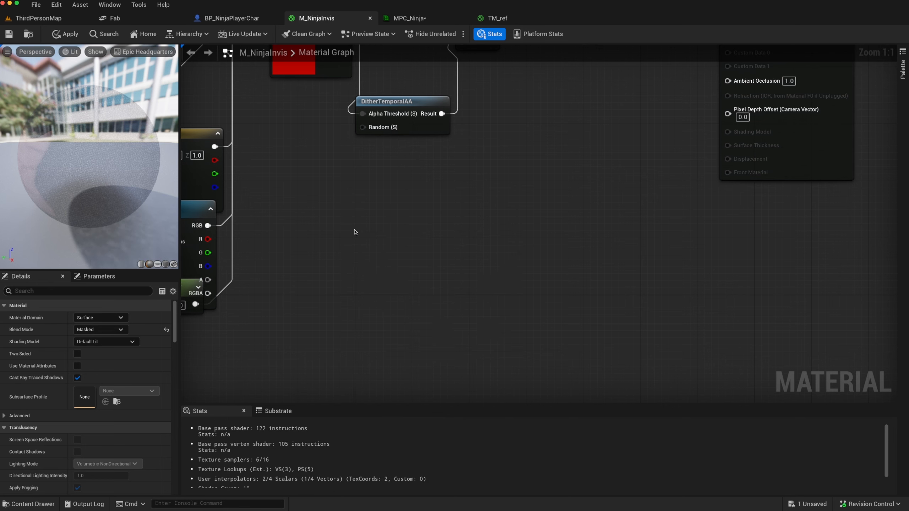
right_click(354, 232)
type("boun")
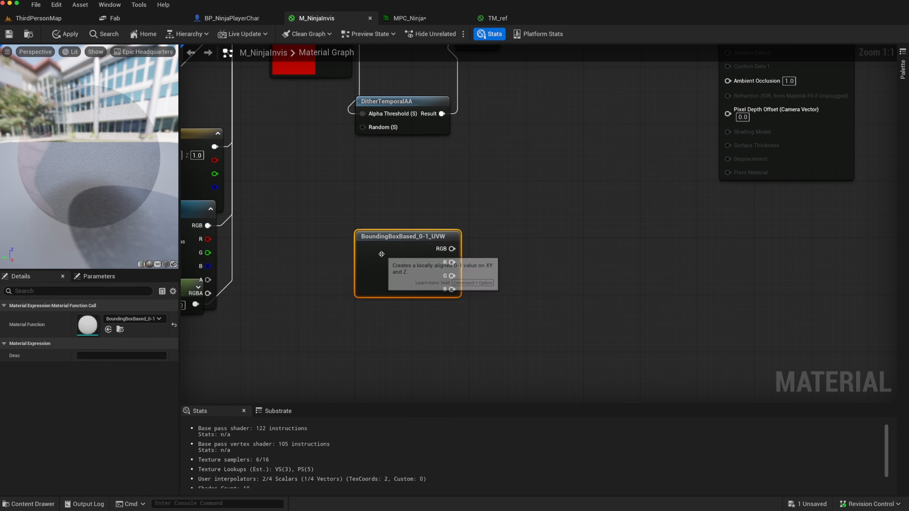
left_click(383, 256)
left_click_drag(382, 244, 342, 240)
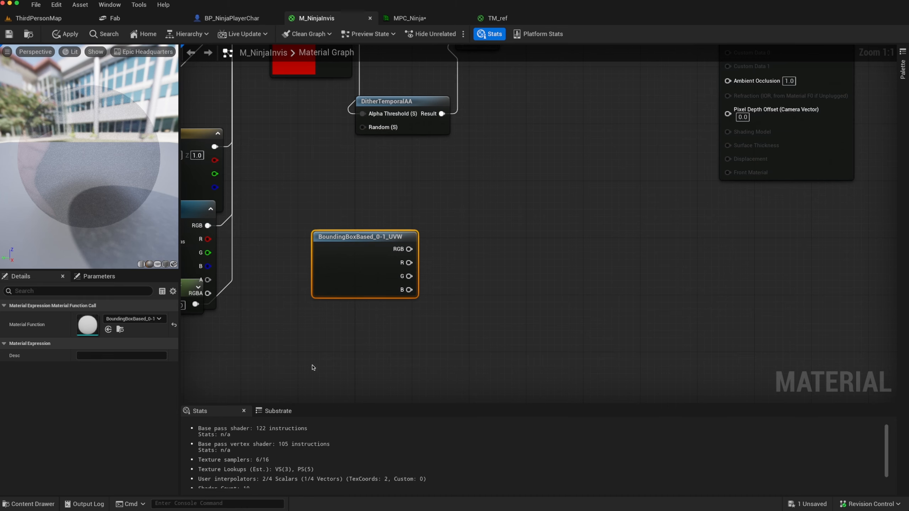
Add a Subtract node with the B output of BoundingBoxBased_0-1_UVW feeding its A input.
right_click_drag(314, 346, 268, 306)
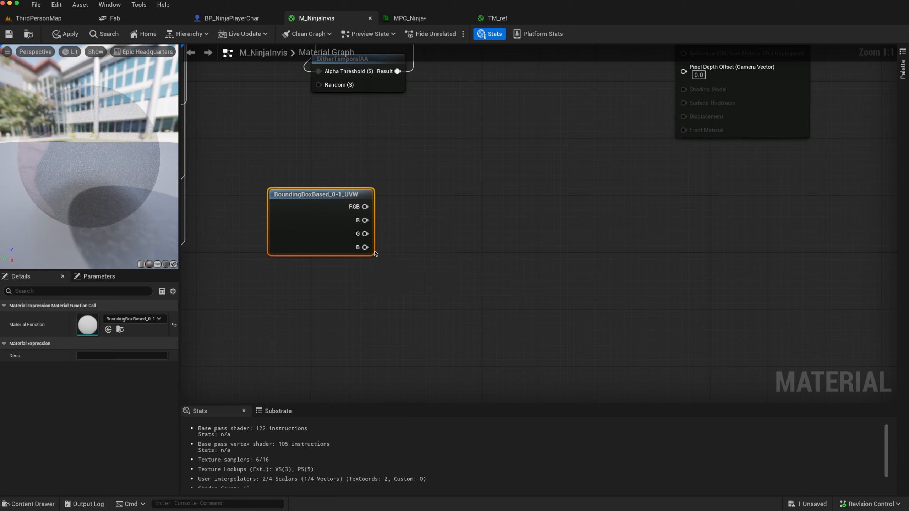
left_click_drag(365, 248, 401, 277)
type("-")
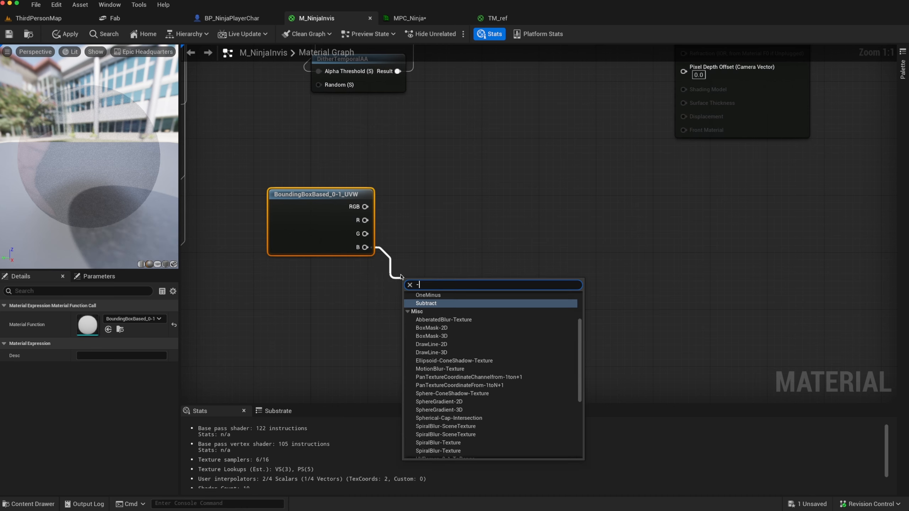
key("Return")
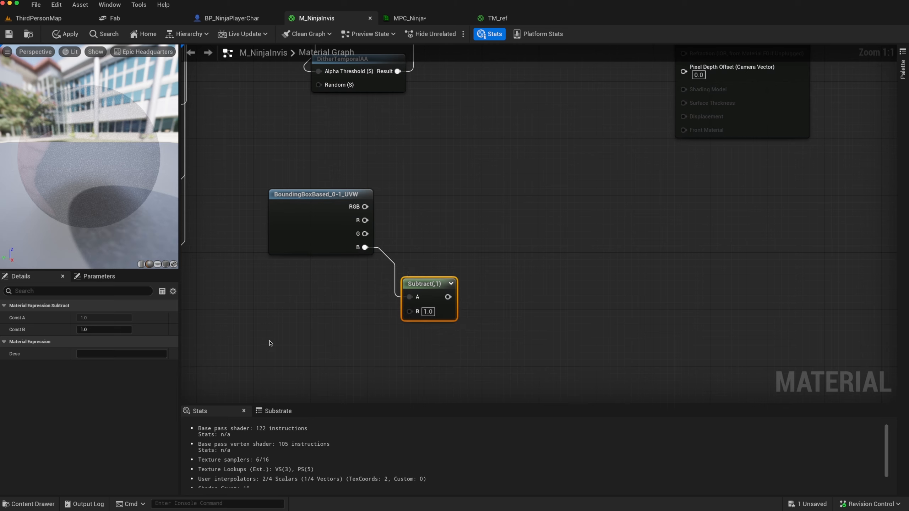
Add a CollectionParameter node reading Vertical Line Location from MPC_Ninja and connect it to the Subtract node's B input.
left_click(300, 340)
right_click(300, 339)
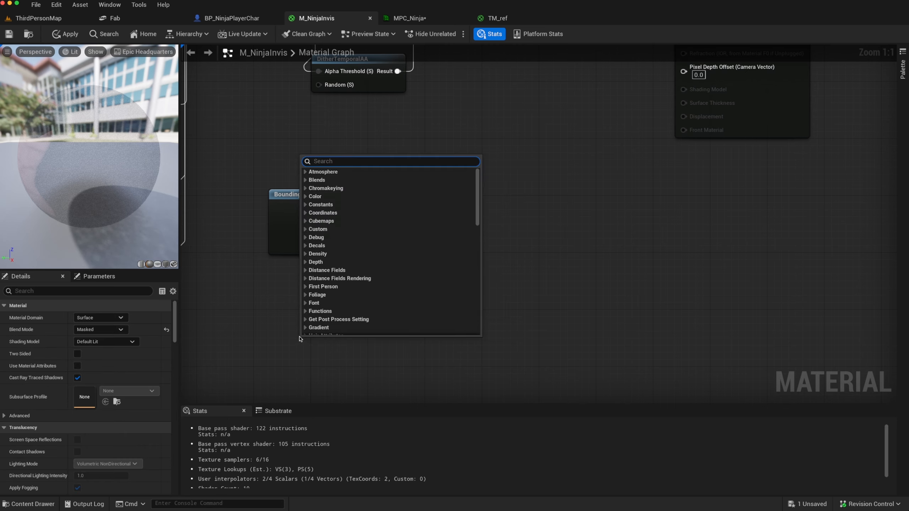
type("colle")
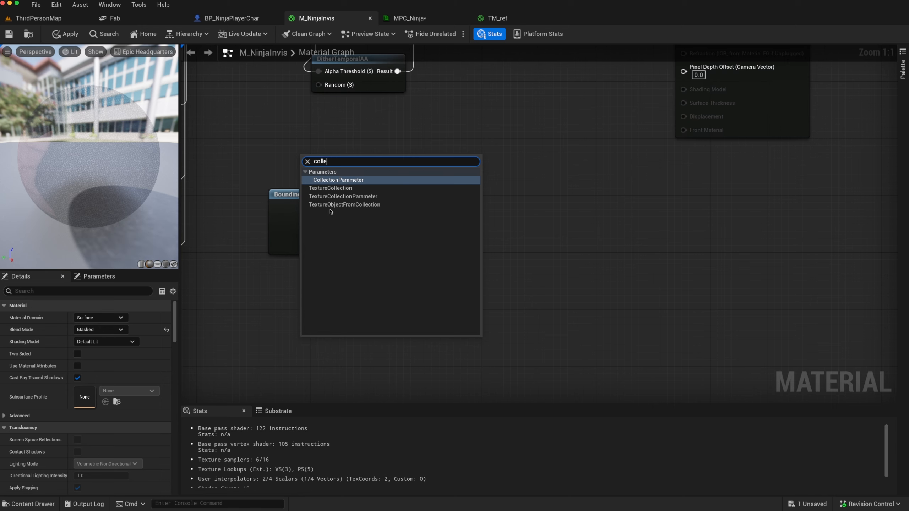
left_click(355, 180)
left_click_drag(335, 341, 325, 313)
left_click(159, 319)
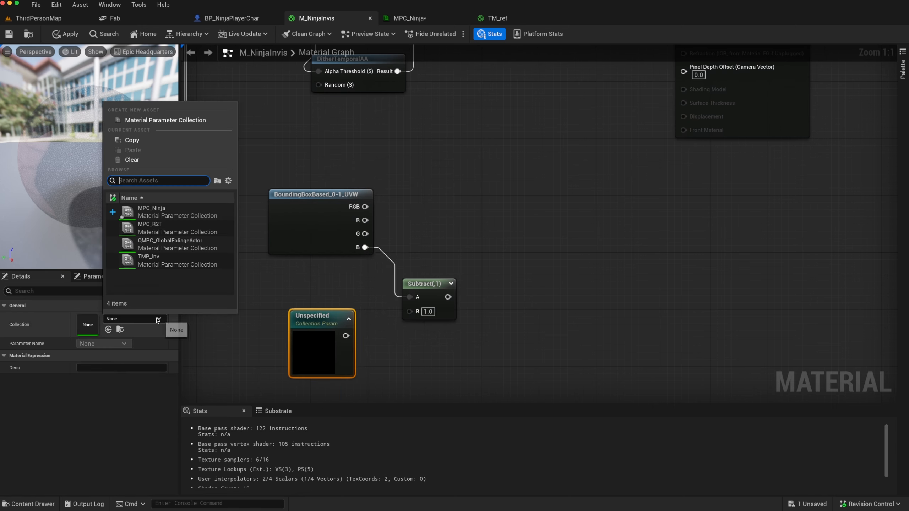
left_click(144, 215)
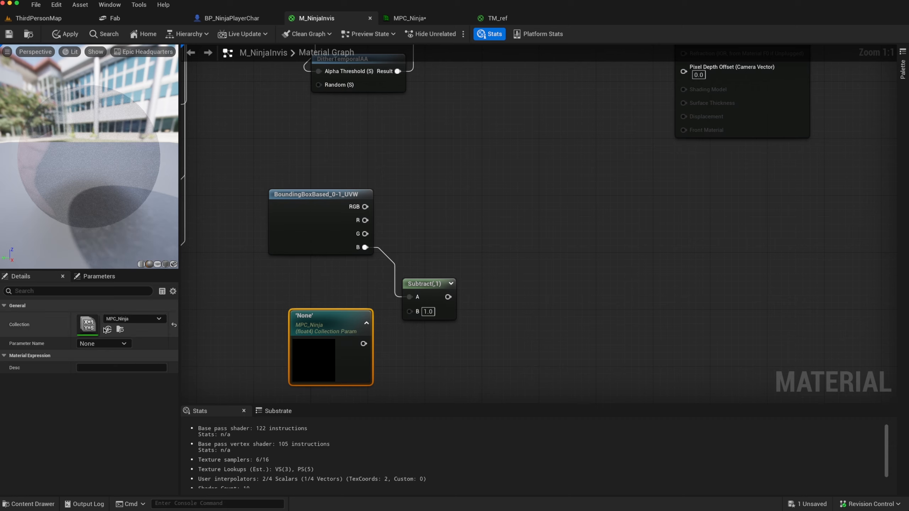
left_click(114, 344)
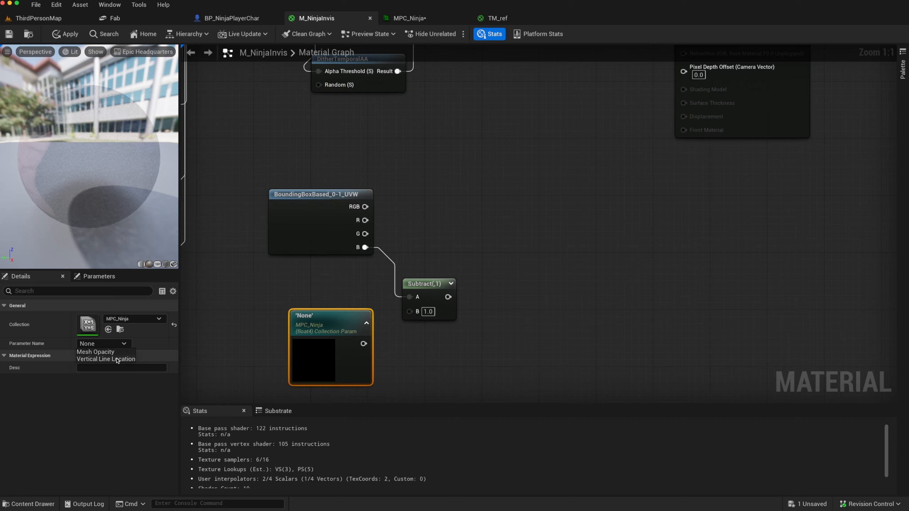
left_click(118, 359)
left_click_drag(317, 323, 302, 330)
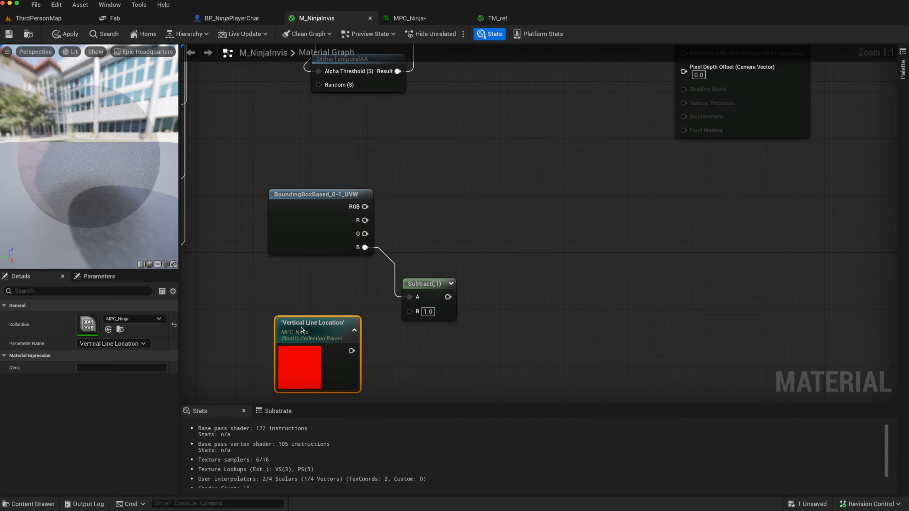
left_click_drag(351, 351, 412, 313)
left_click_drag(412, 314, 411, 314)
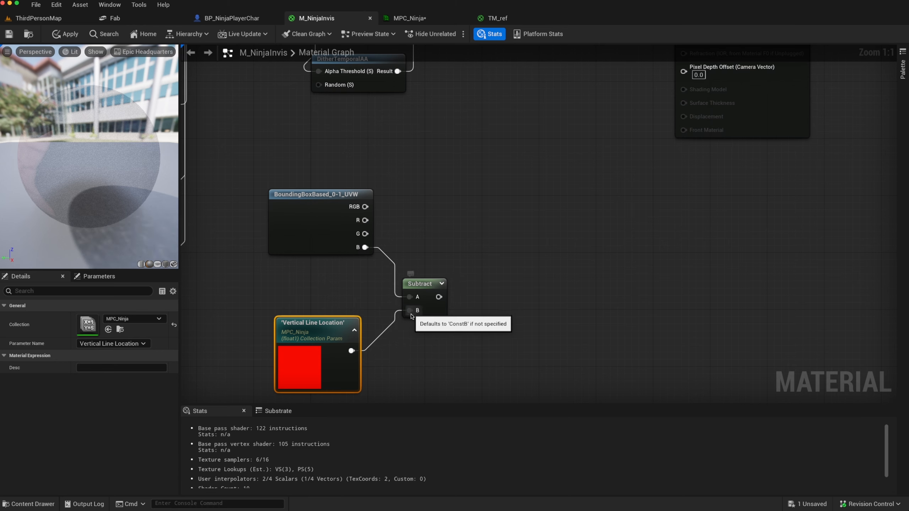
Add a Ceil node fed by the Subtract result and place it beside the Subtract node.
right_click_drag(439, 340, 394, 352)
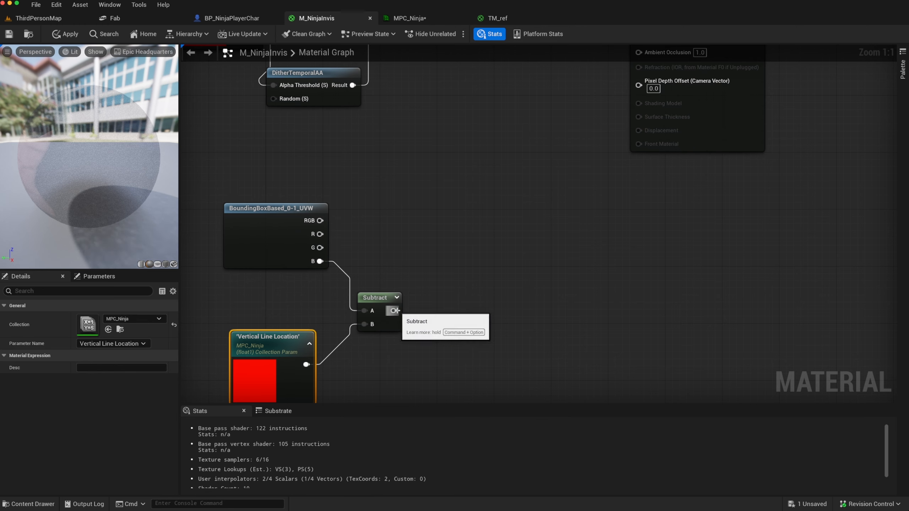
left_click_drag(394, 310, 429, 305)
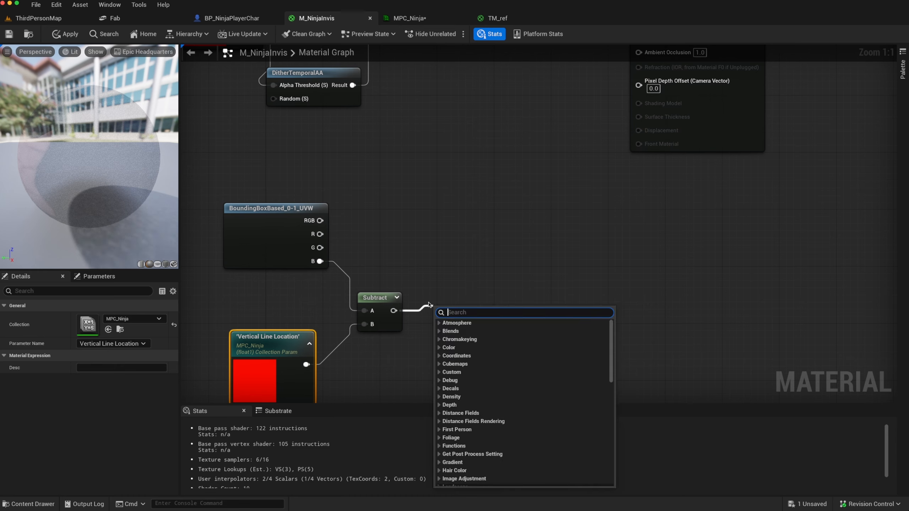
type("ceil")
key("Return")
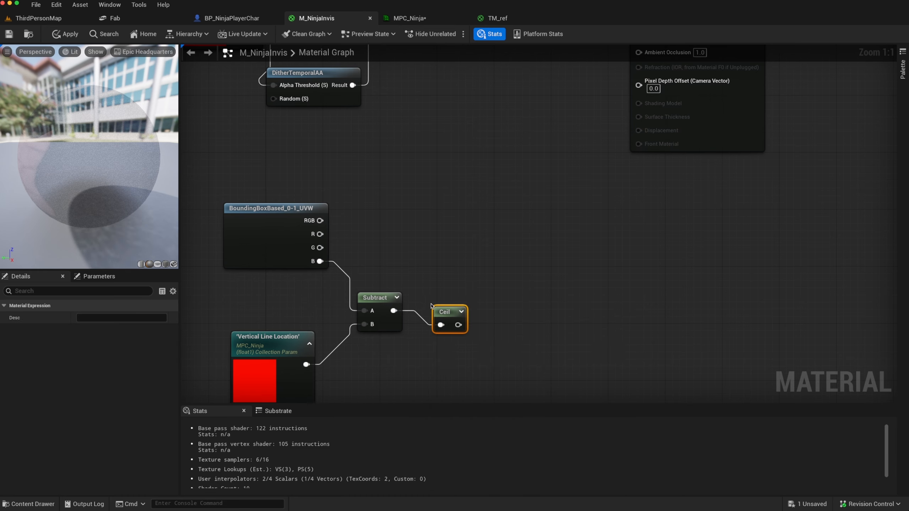
left_click_drag(445, 318, 443, 307)
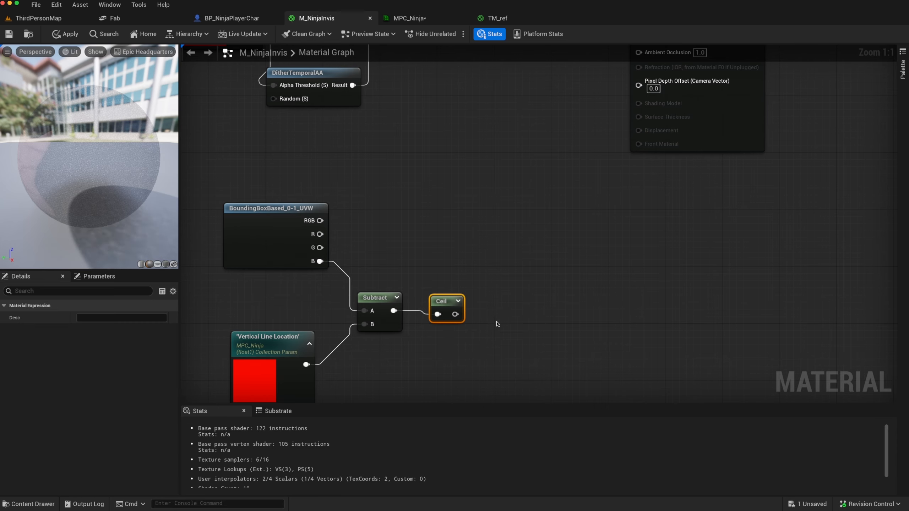
Add a LinearInterpolate node and feed the Ceil result into its Alpha input.
right_click_drag(485, 304, 456, 324)
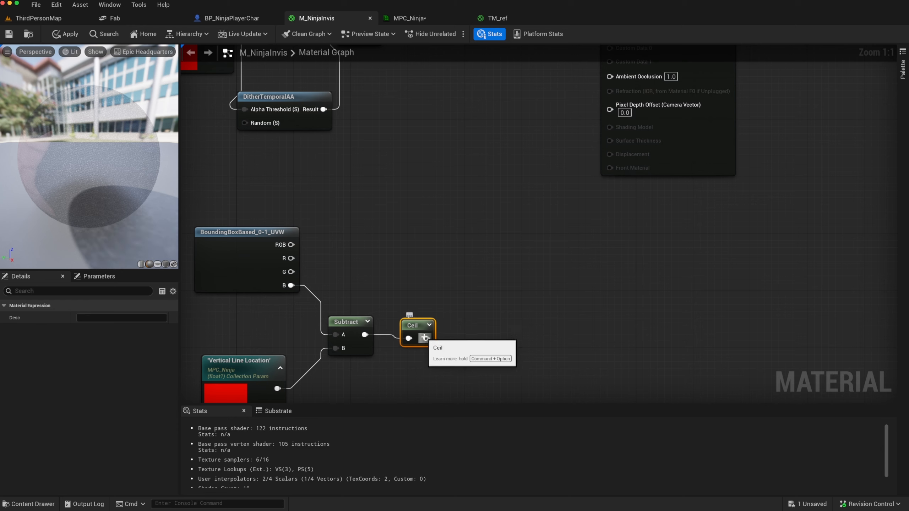
right_click(467, 267)
type("ler")
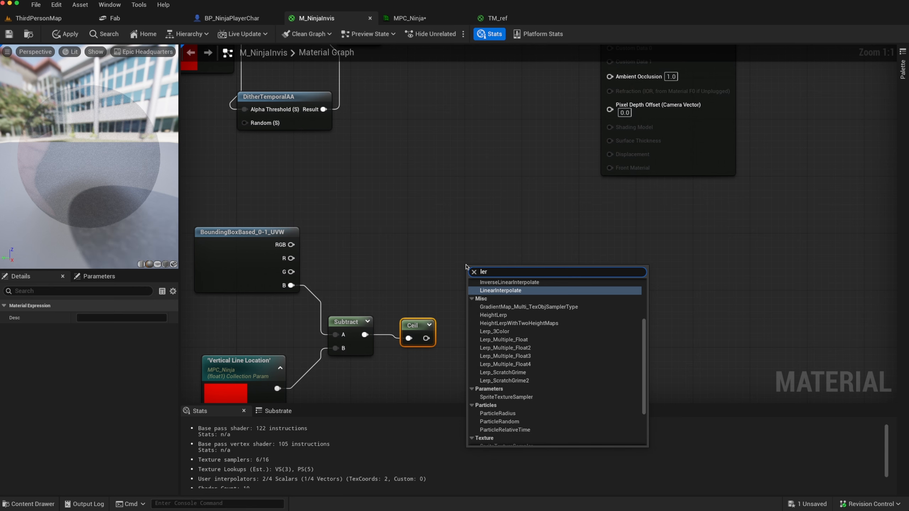
key("Return")
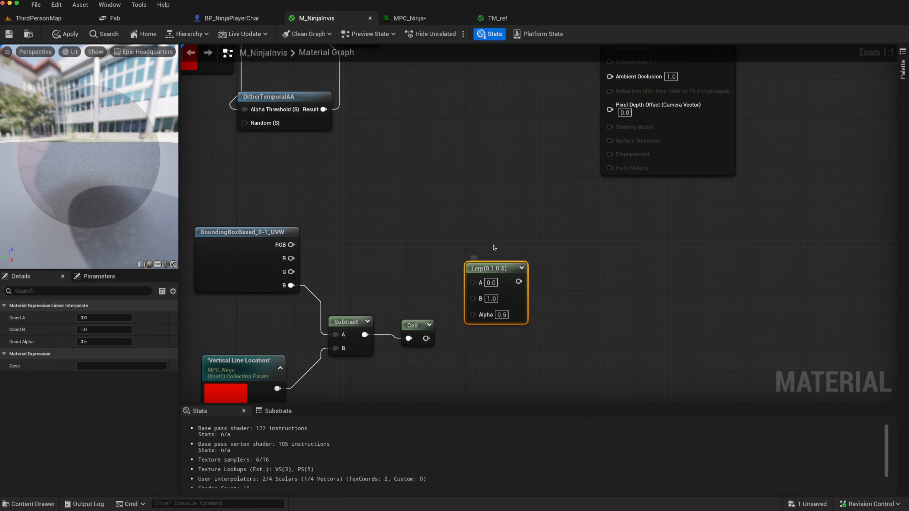
left_click_drag(489, 273, 494, 207)
left_click_drag(425, 338, 480, 250)
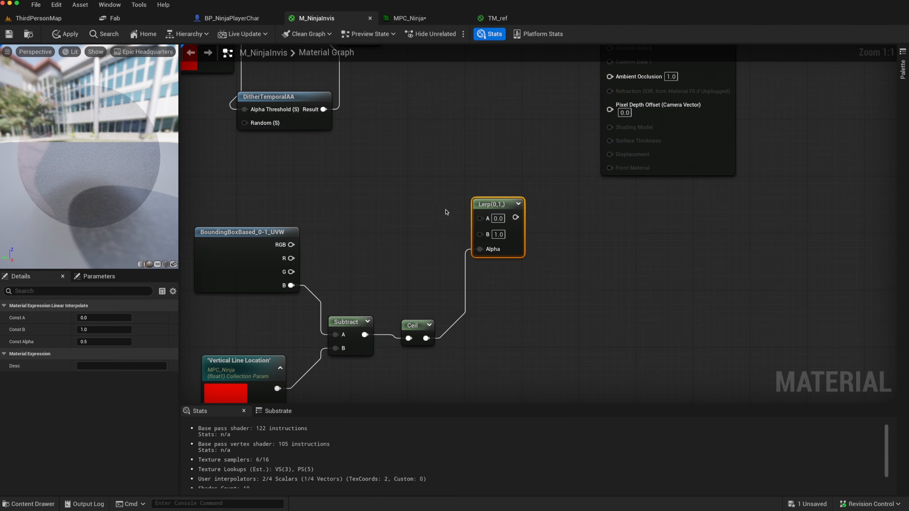
Set the new Lerp's A value to 1.0 and connect the opacity Multiply result to its B input.
right_click_drag(447, 212, 440, 311)
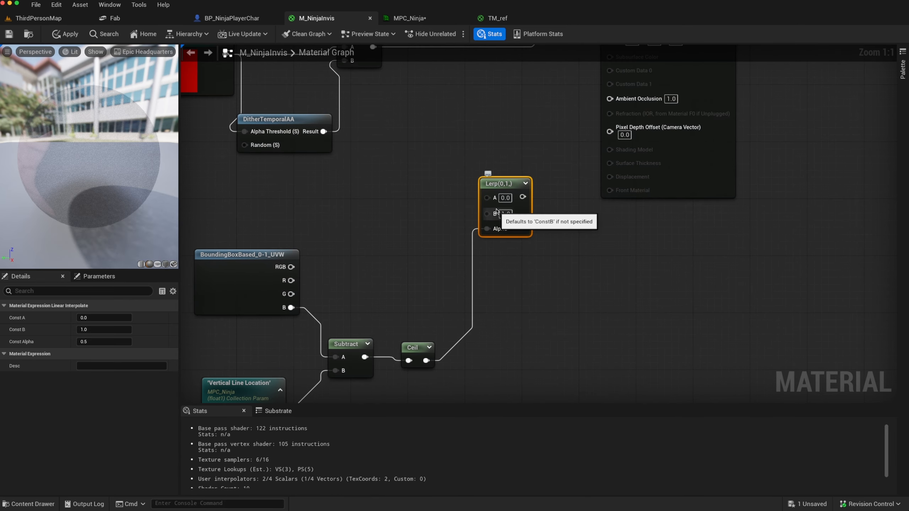
right_click_drag(476, 211, 444, 247)
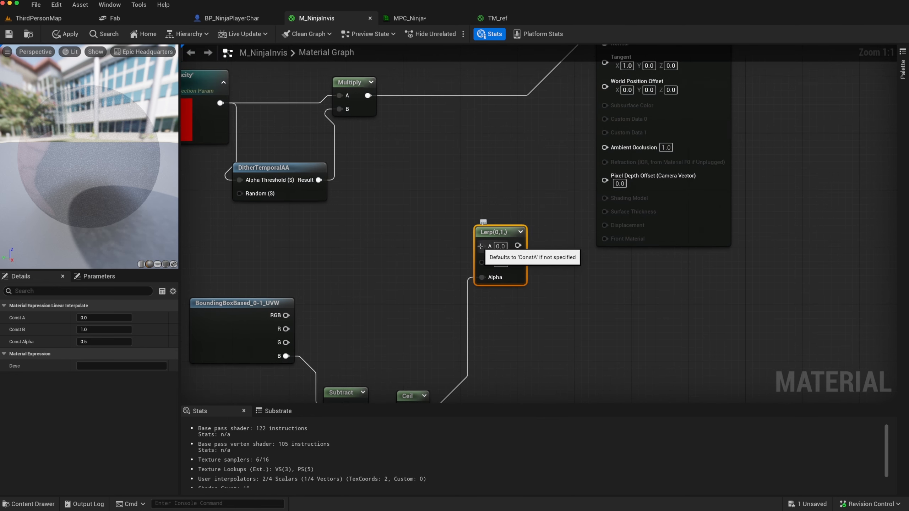
left_click(498, 248)
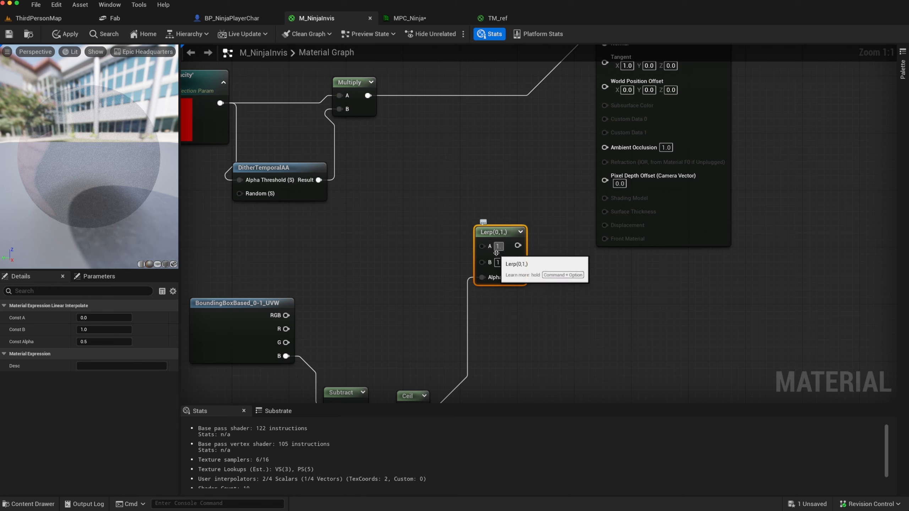
type("1.")
key("Return")
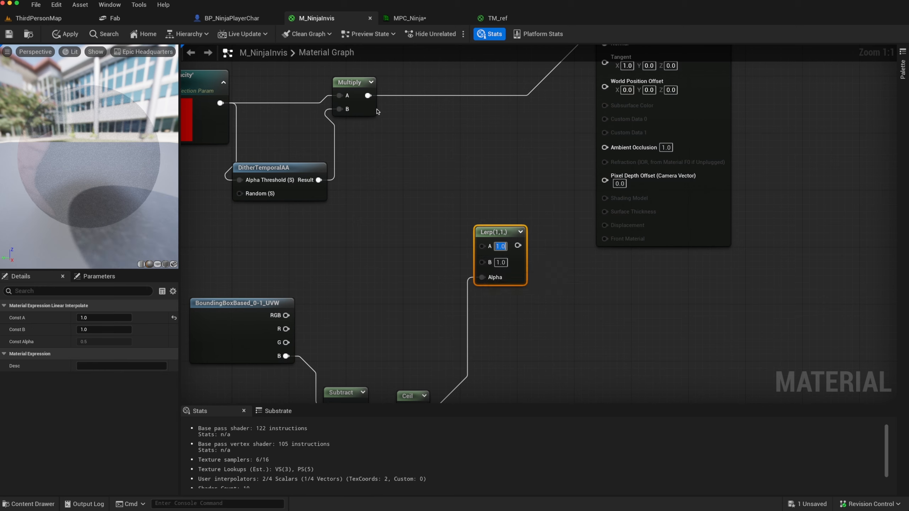
left_click_drag(368, 95, 485, 264)
right_click_drag(531, 154, 511, 243)
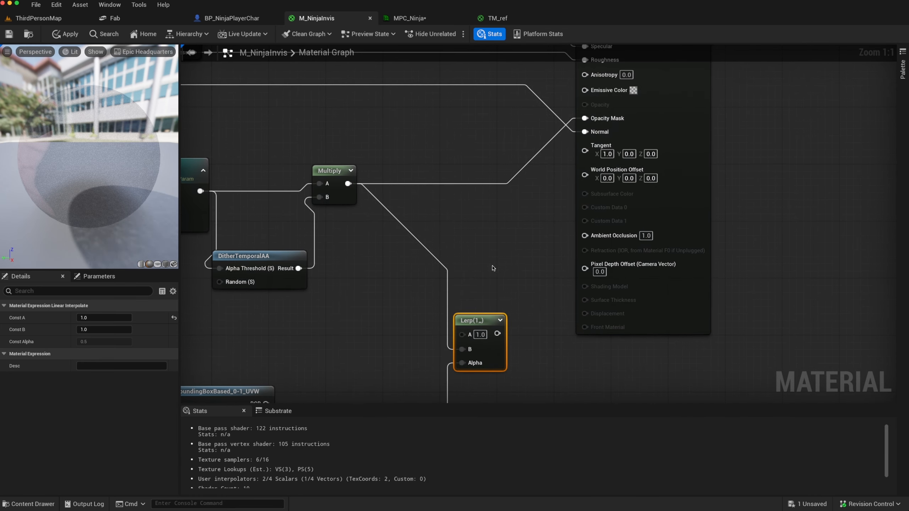
Move the Lerp node closer to the Multiply node and feed its output into a new named reroute declaration called Mesh Opacity Mask.
left_click_drag(483, 318, 485, 304)
left_click_drag(490, 242, 454, 265)
type("named")
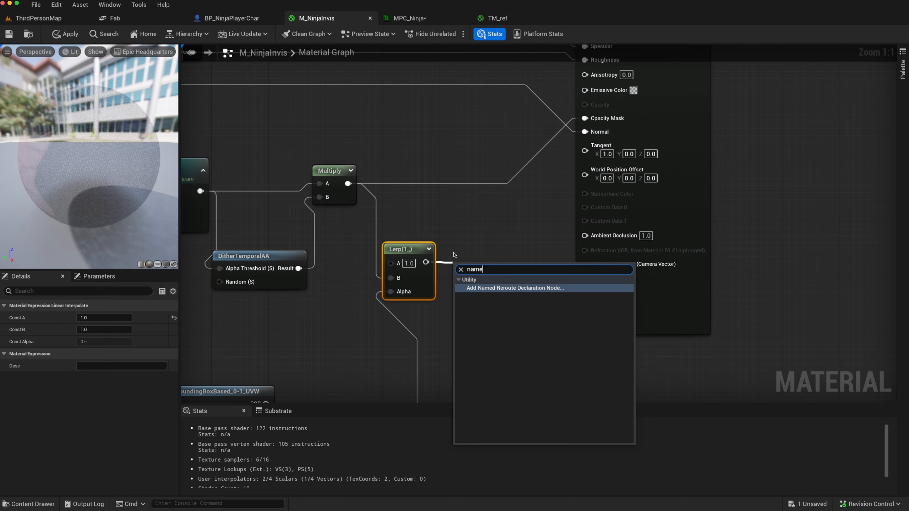
key("Return")
type("Mes")
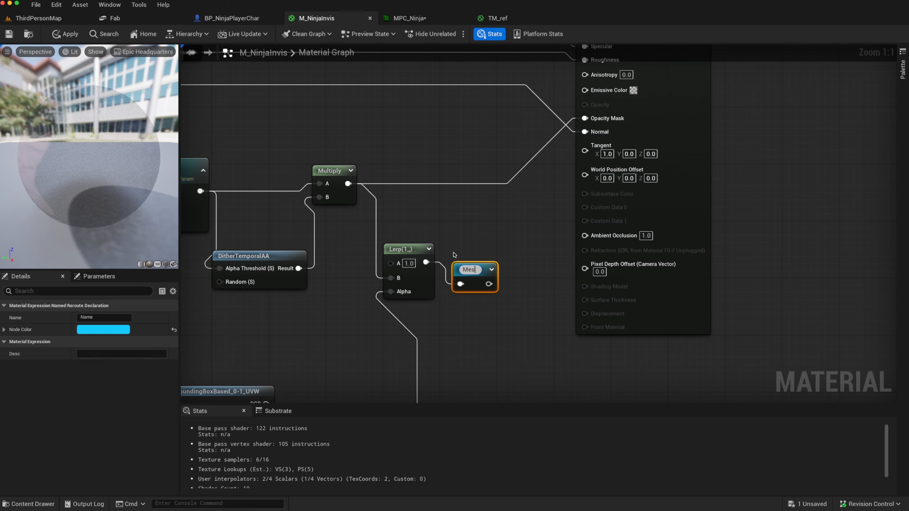
type("h Opacity Mask")
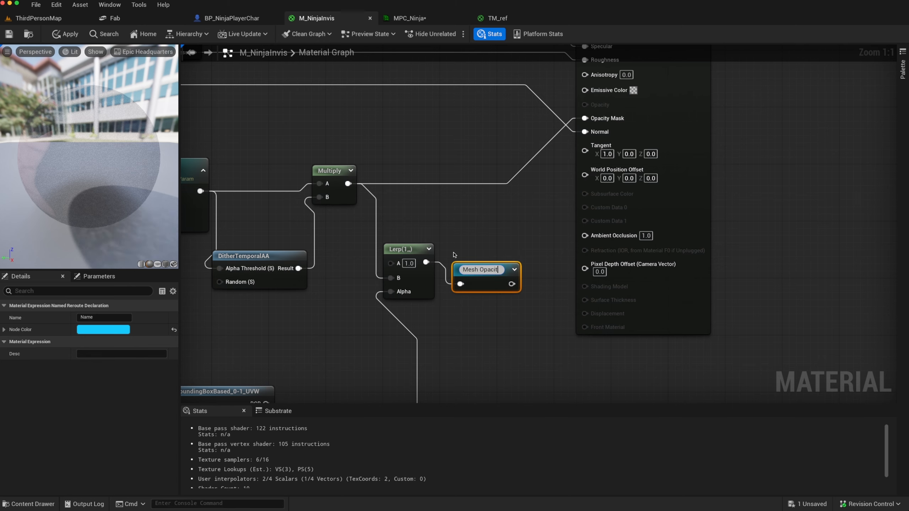
key("Return")
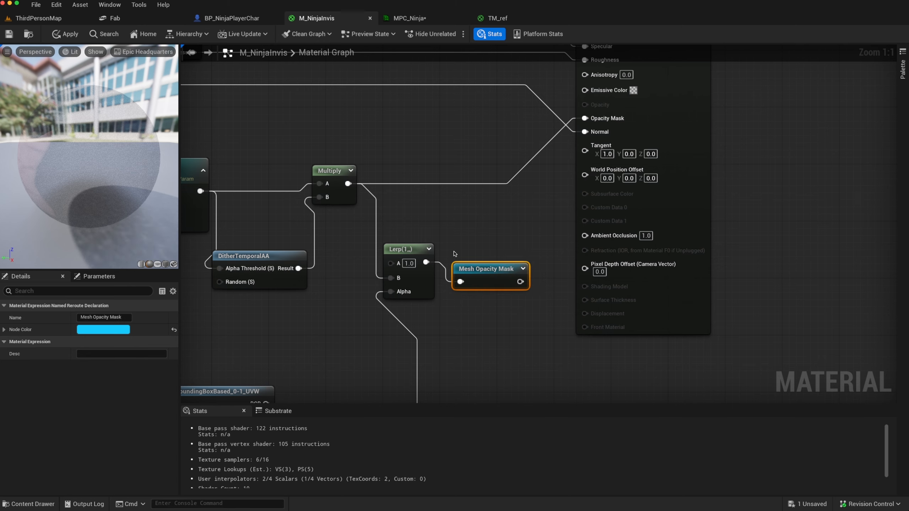
Place a Mesh Opacity Mask reroute near the material output, connect it to the Opacity Mask input and apply the material.
right_click_drag(466, 145, 470, 185)
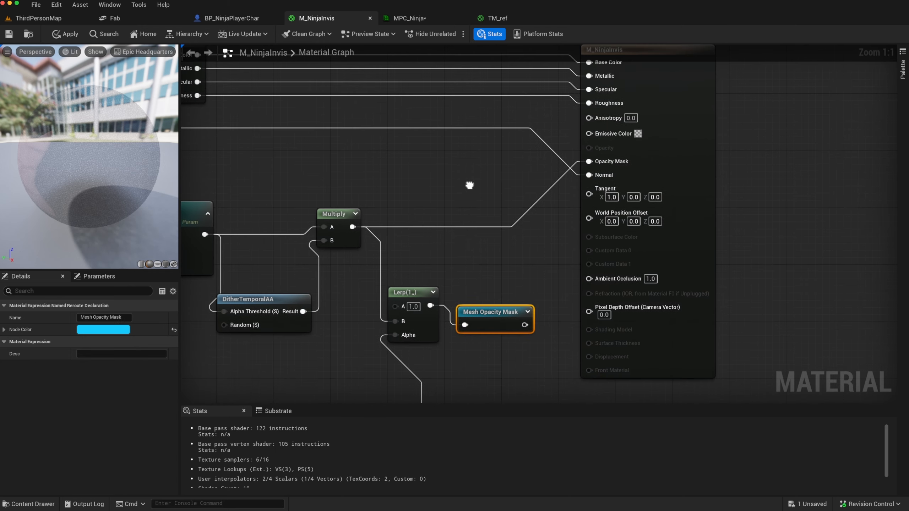
right_click(456, 161)
type("mesh op")
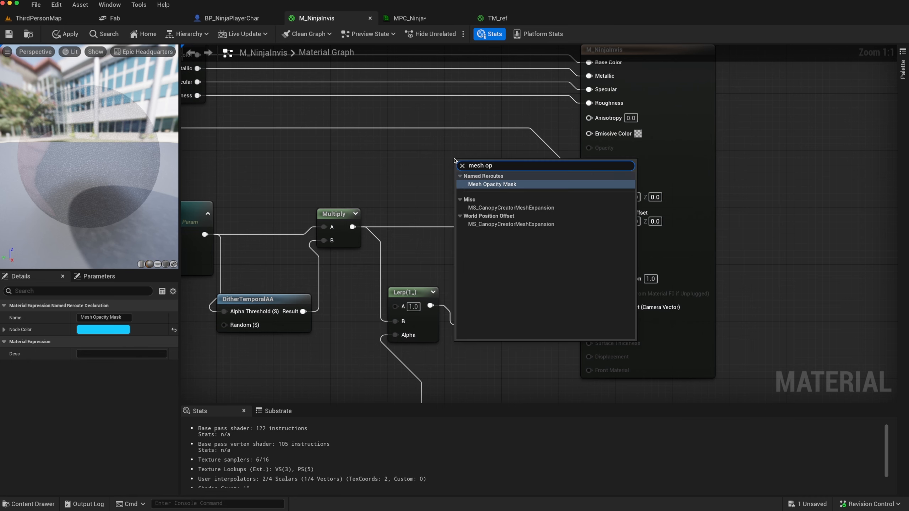
key("Return")
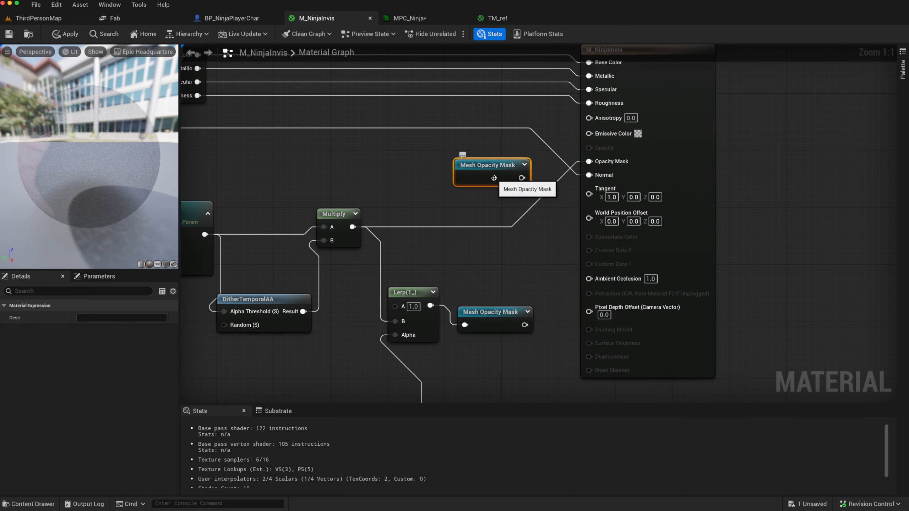
left_click_drag(522, 178, 588, 161)
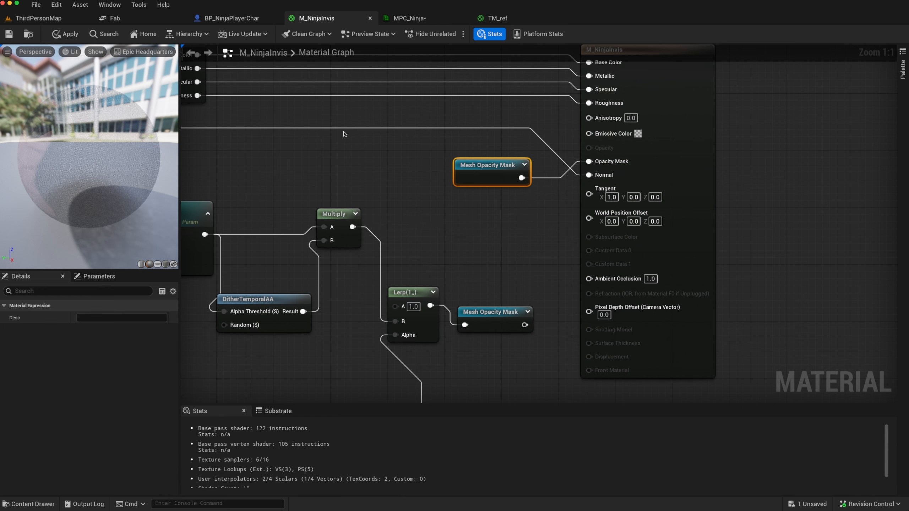
left_click(66, 34)
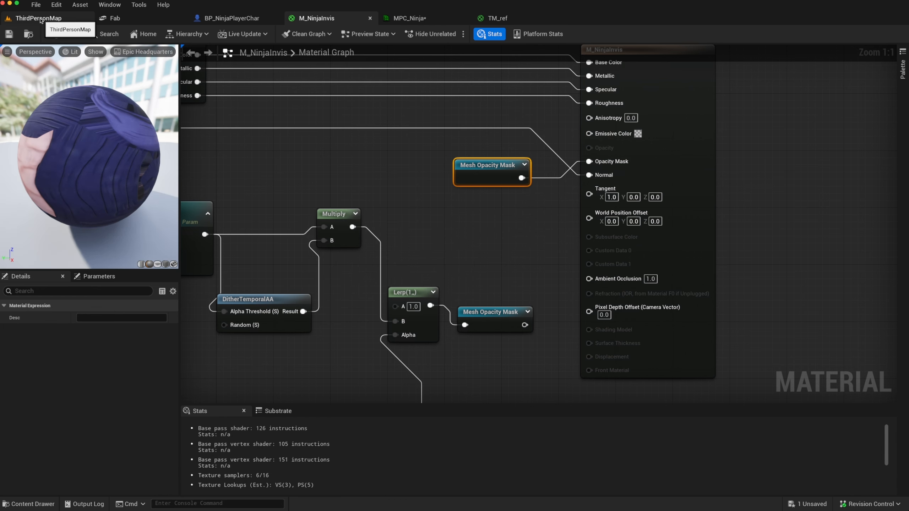
Show ThirdPersonMap with MPC_Ninja detached as a floating window over it, enlarged to reveal all its scalar parameters.
left_click(40, 18)
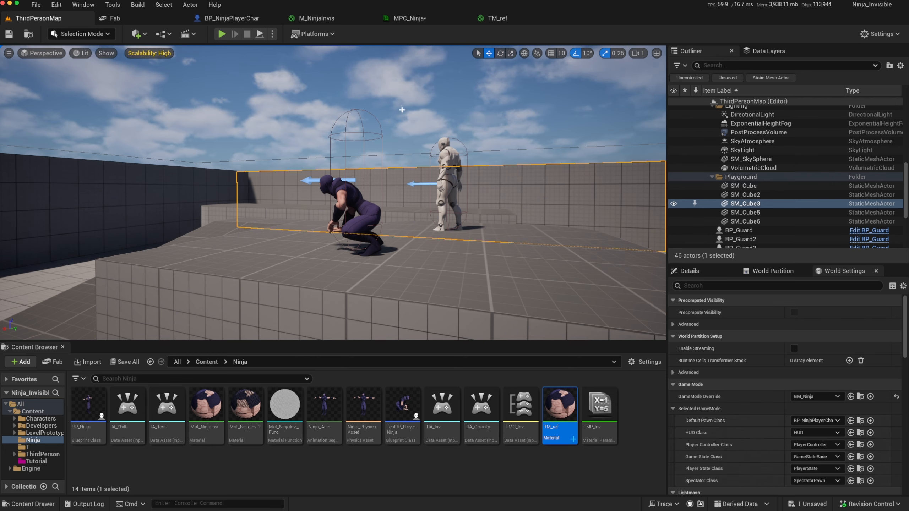
left_click_drag(421, 18, 466, 170)
left_click(43, 18)
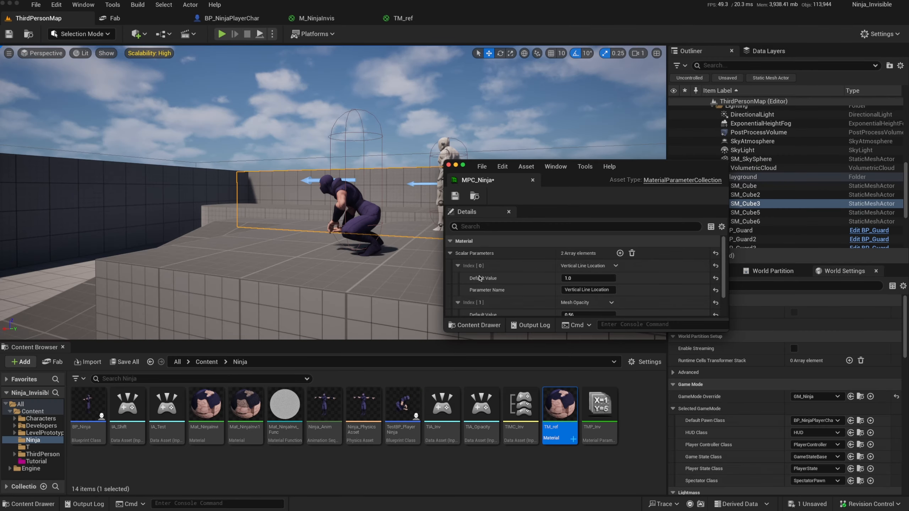
left_click_drag(726, 330, 844, 446)
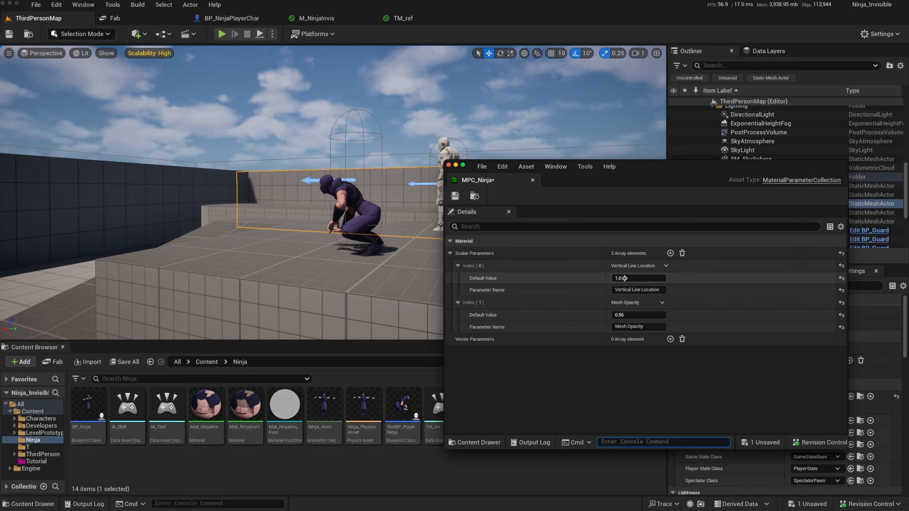
Vary the two scalar defaults in MPC_Ninja, ending with Vertical Line Location at about 0.475 and Mesh Opacity at about 0.483.
left_click_drag(625, 278, 623, 279)
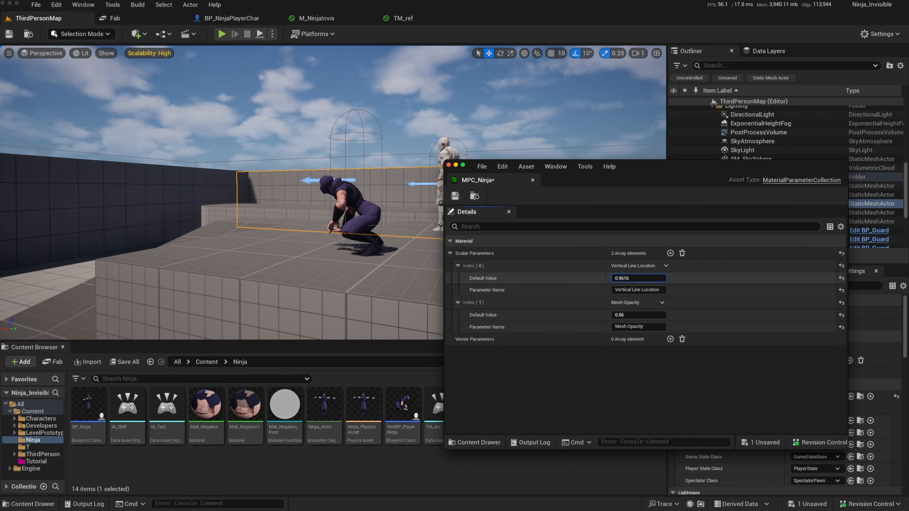
left_click_drag(622, 279, 552, 279)
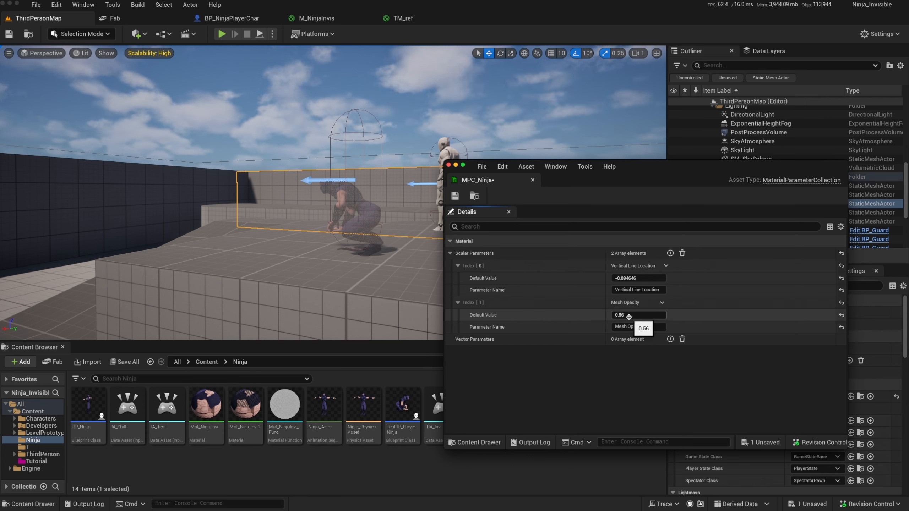
mouse_move(621, 315)
left_mouse_down()
mouse_move(646, 315)
mouse_move(618, 315)
left_mouse_up()
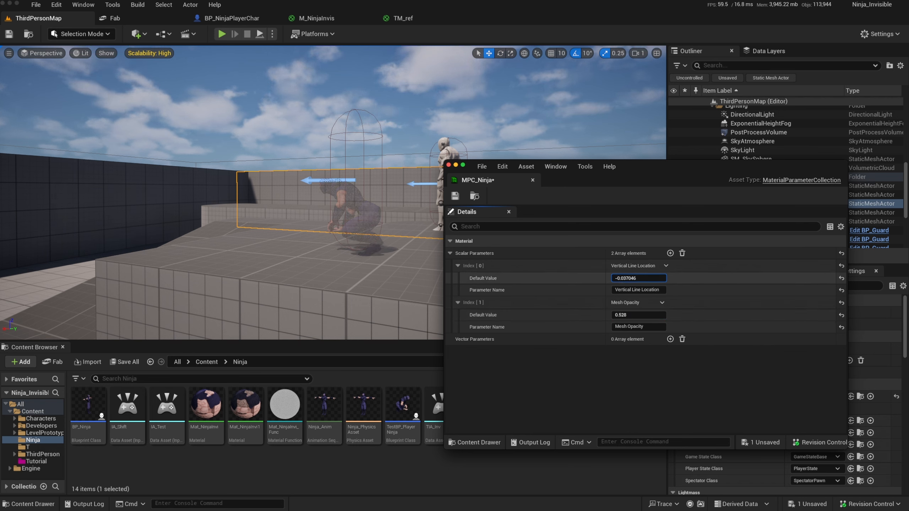
mouse_move(639, 278)
left_mouse_down()
mouse_move(668, 278)
mouse_move(641, 279)
left_mouse_up()
left_click_drag(639, 315, 637, 315)
left_click_drag(645, 278, 649, 279)
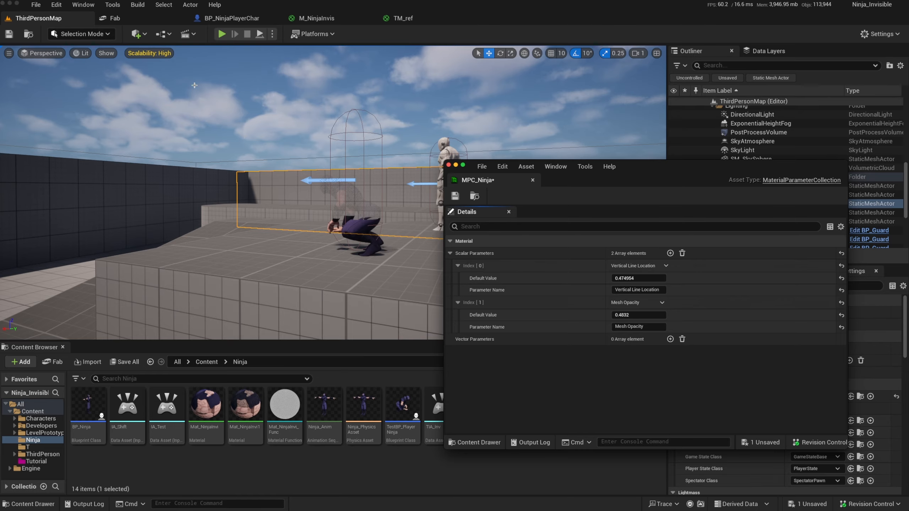
Play the level in the editor and walk the ninja around to check the partial invisibility effect in motion.
left_click(222, 34)
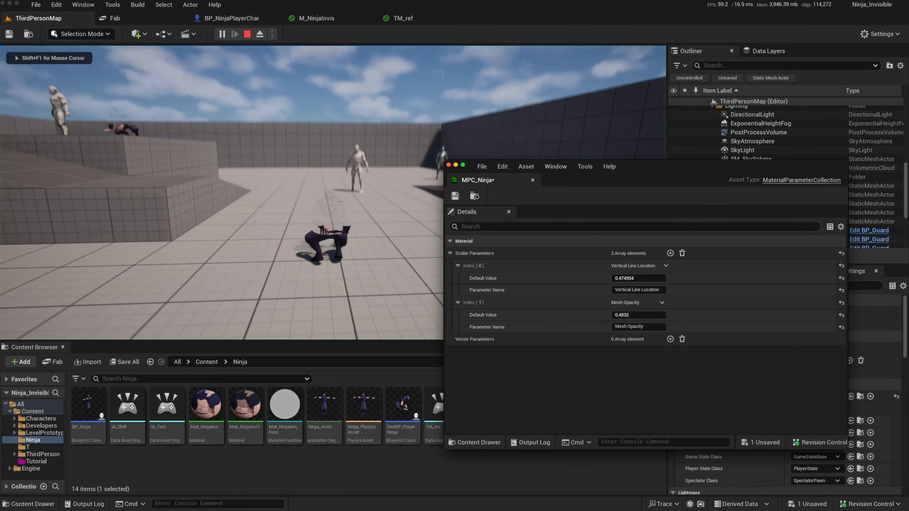
key("w")
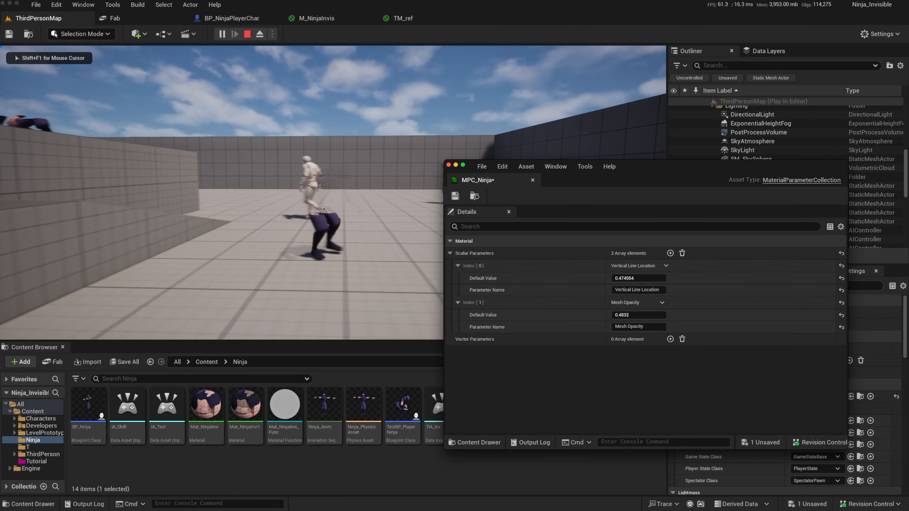
key("w")
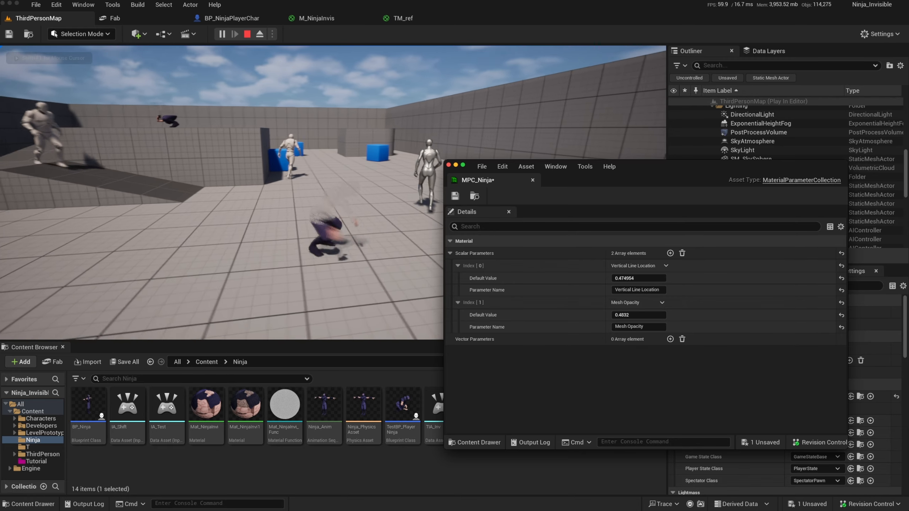
key("w")
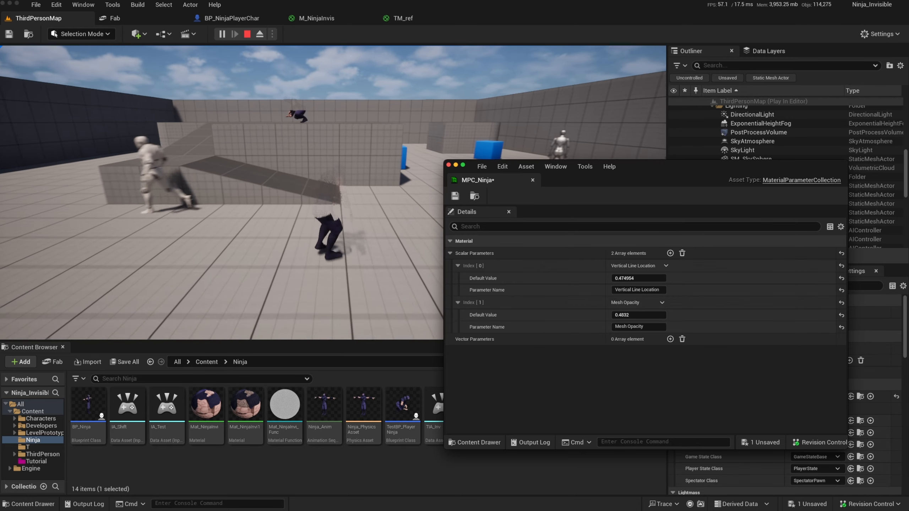
key("w")
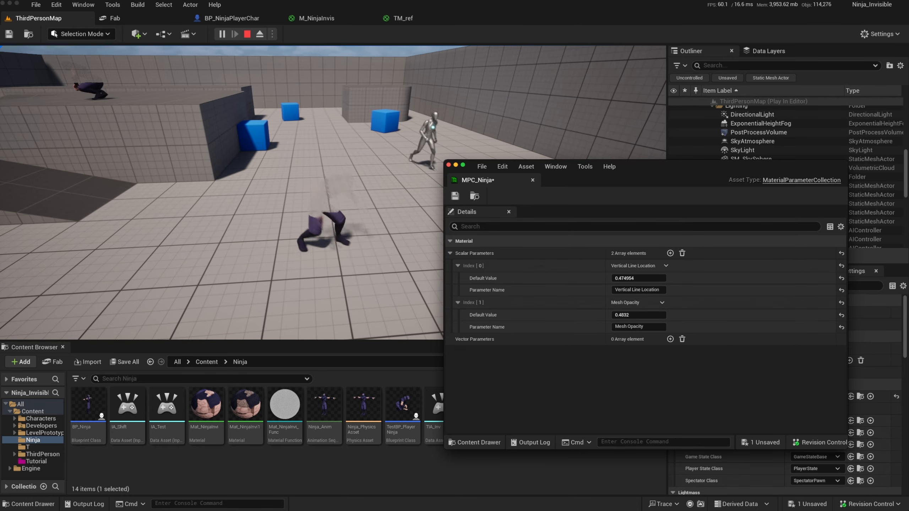
key("w")
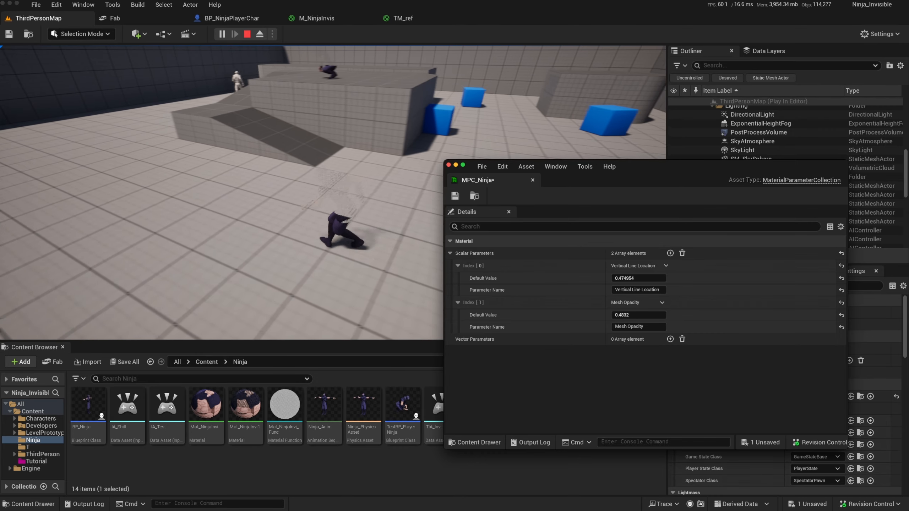
key("w")
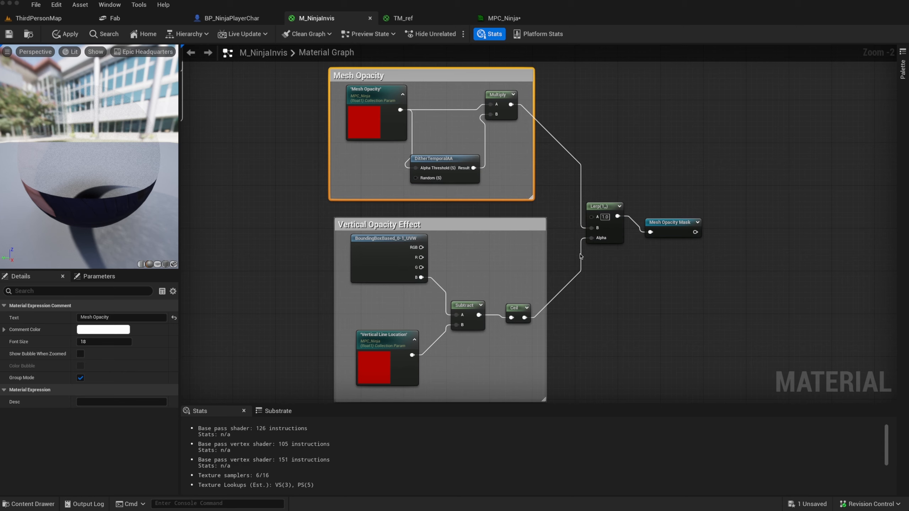
Align the Mesh Opacity Mask reroute declaration with the Lerp output in the M_NinjaInvis graph.
left_click(674, 222)
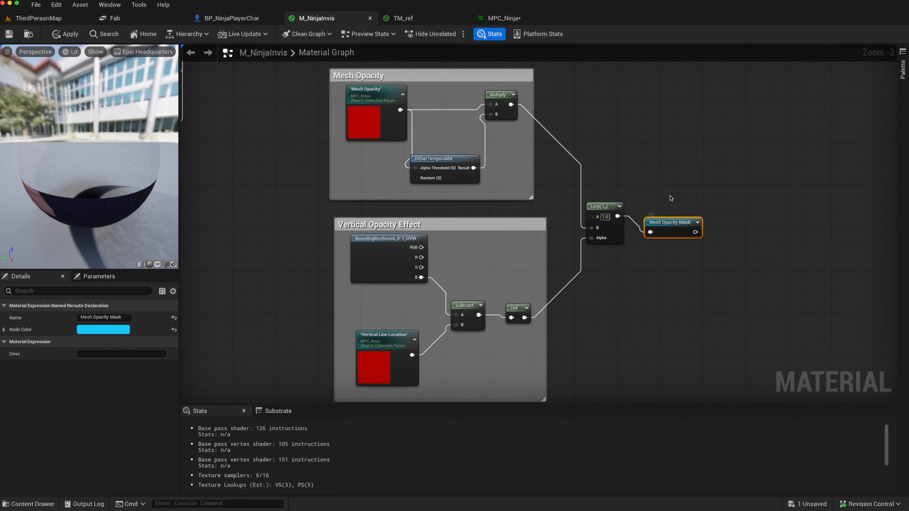
left_click_drag(680, 231, 679, 221)
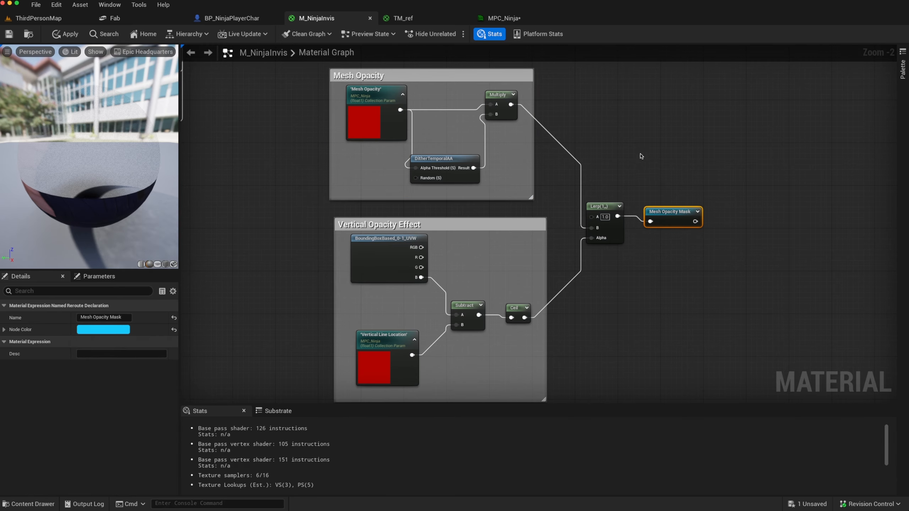
right_click_drag(640, 156, 533, 259)
scroll(534, 262, "down", 2)
scroll(534, 262, "up", 1)
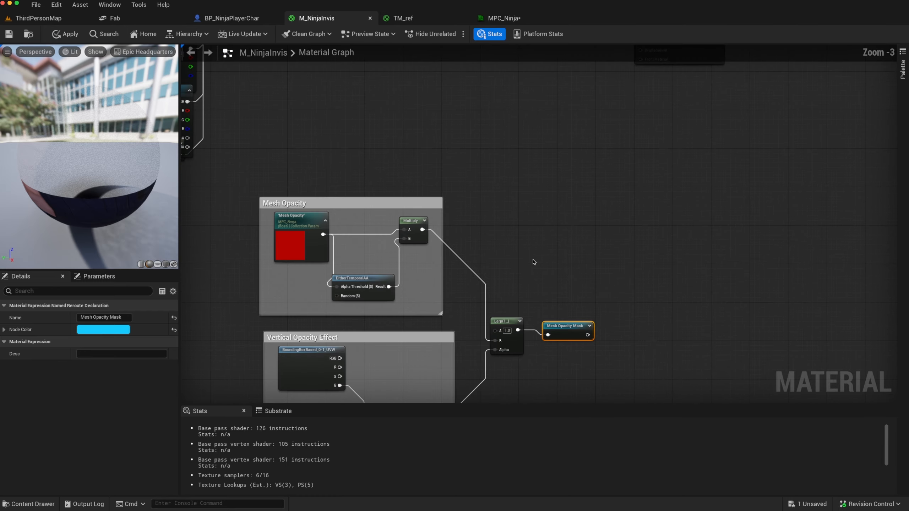
scroll(533, 262, "down", 1)
right_click_drag(537, 216, 505, 200)
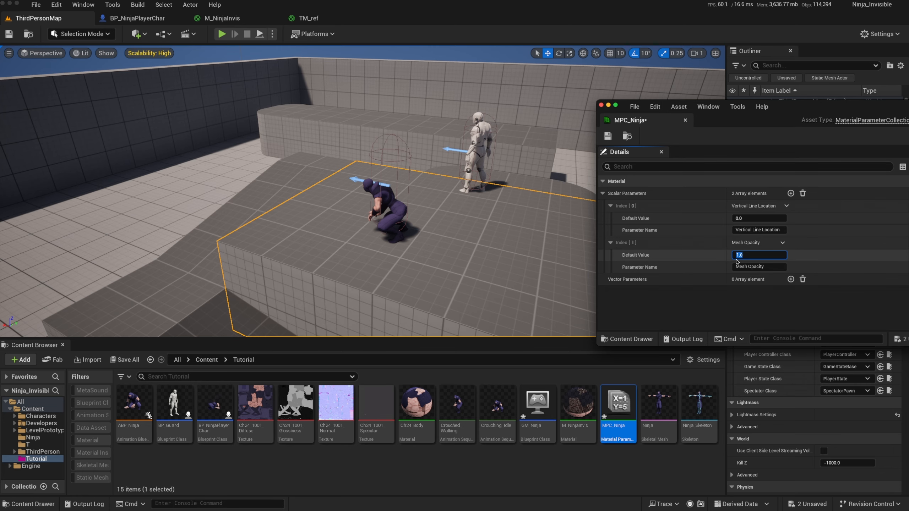
Lower the Mesh Opacity default in MPC_Ninja to about 0.4, then raise it slightly while previewing the ninja's fading.
left_click(739, 256)
key("Return")
left_click_drag(758, 255, 738, 255)
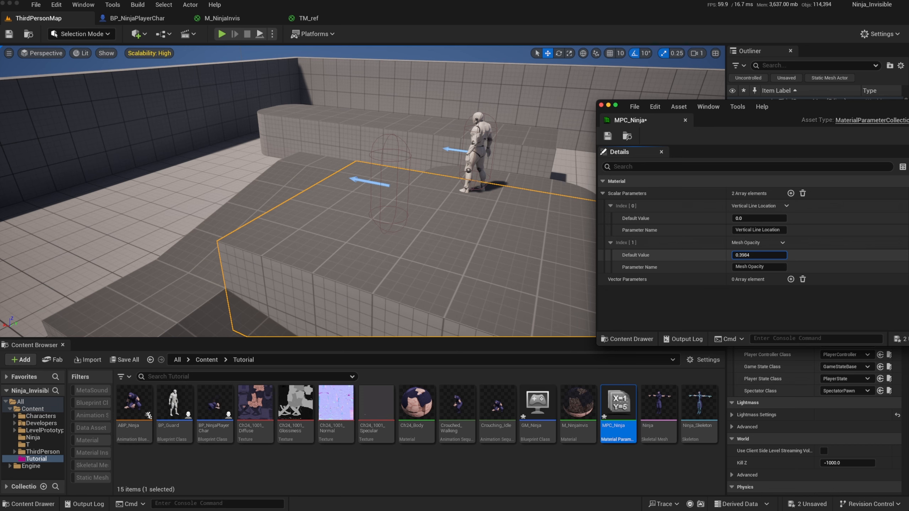
left_click_drag(737, 255, 741, 255)
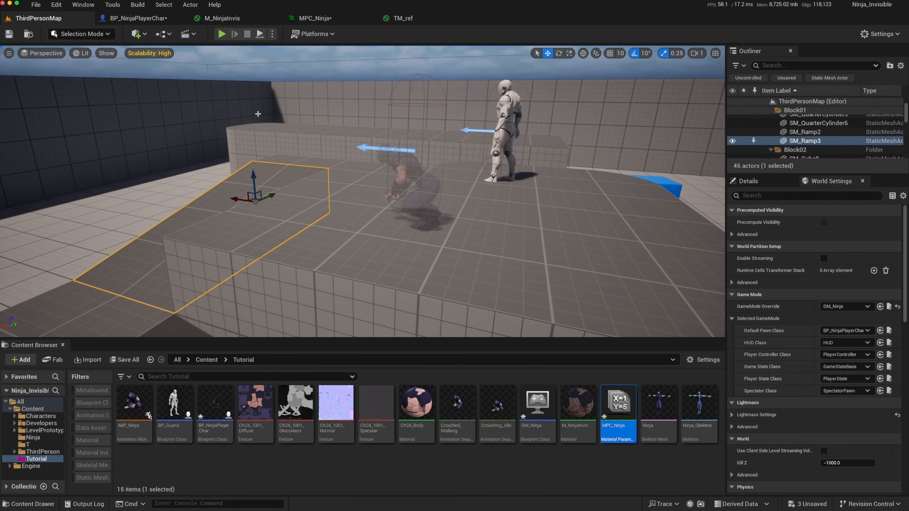
Add a Debug Key I event in the empty area below the jump nodes of BP_NinjaPlayerChar's Event Graph.
left_click(129, 19)
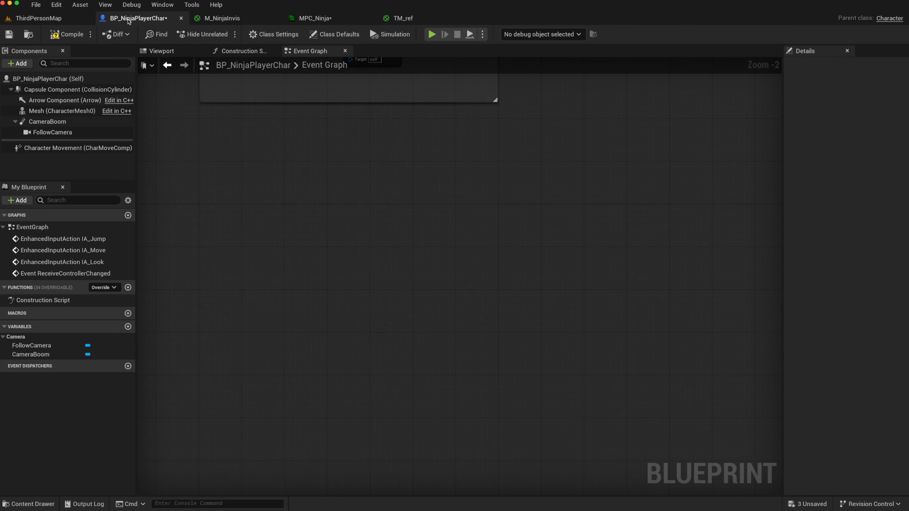
right_click_drag(257, 230, 327, 315)
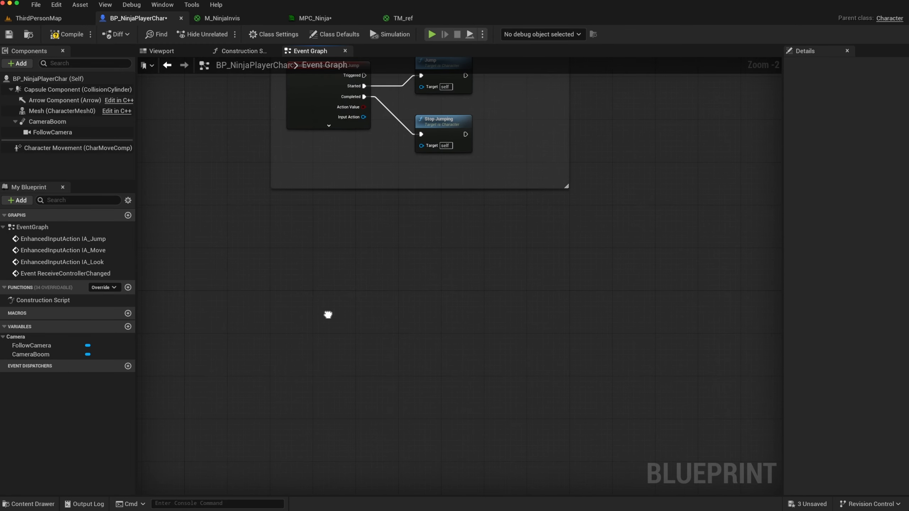
right_click(310, 313)
type("debug")
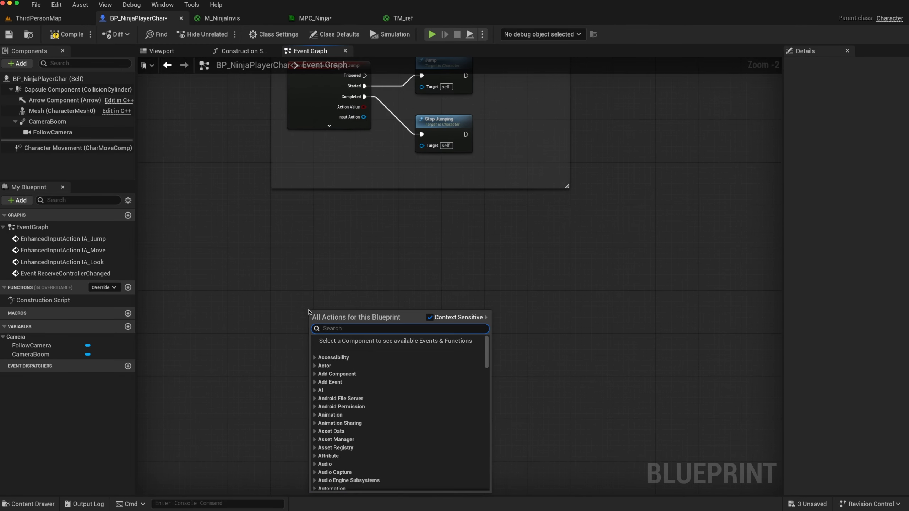
type(" ke")
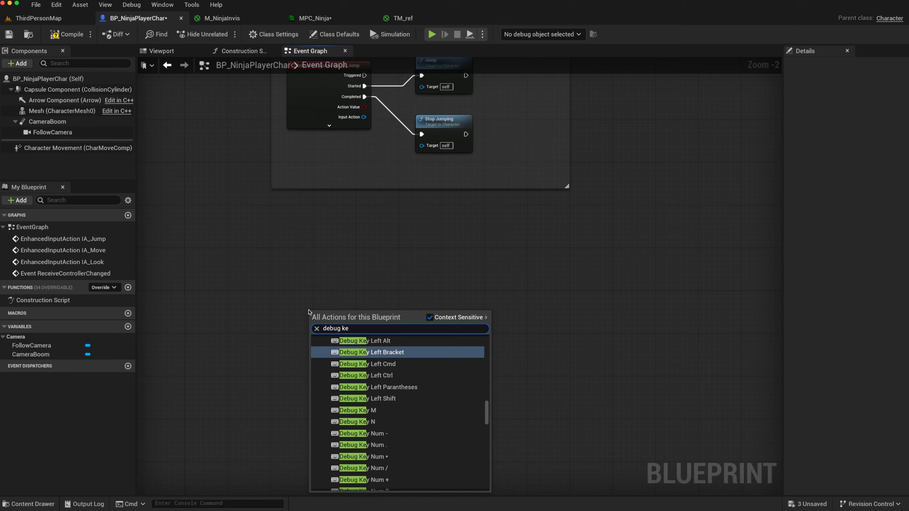
type(" i")
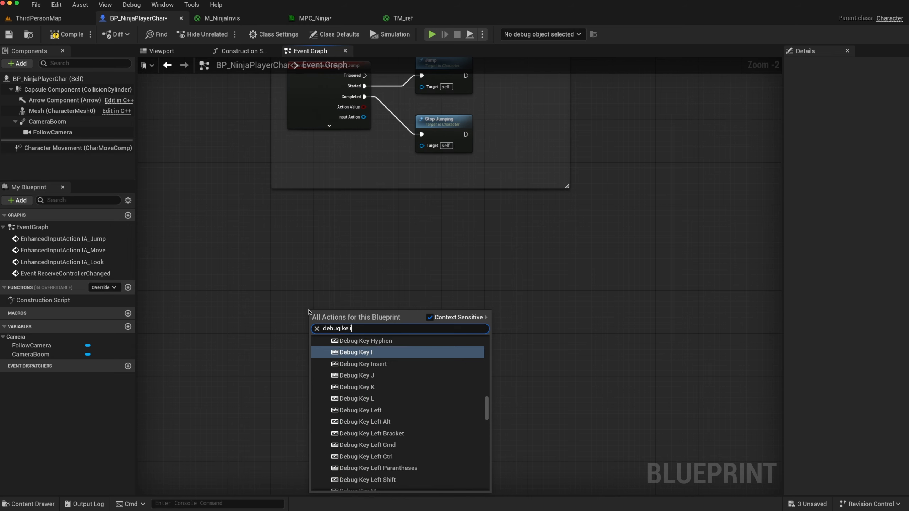
key("Return")
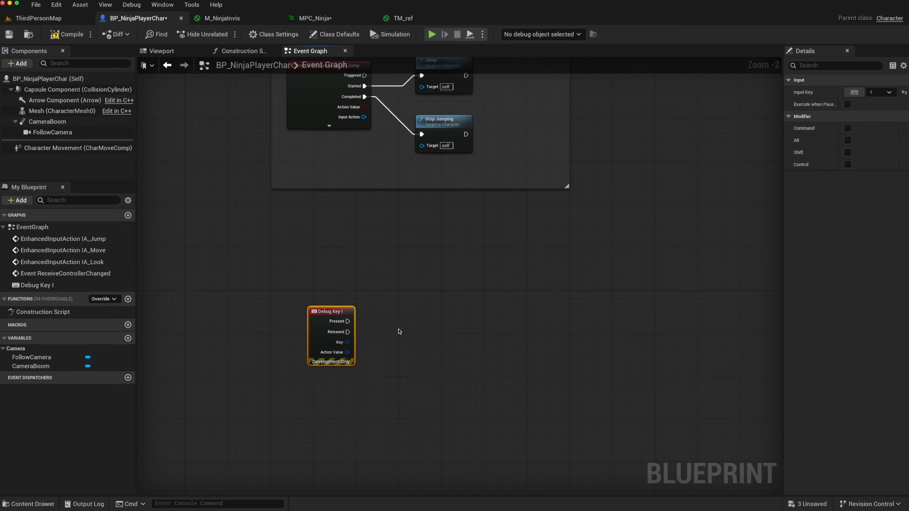
Set the Vertical Line Location and Mesh Opacity defaults in MPC_Ninja to 1.0 and save the collection.
right_click_drag(471, 339, 426, 327)
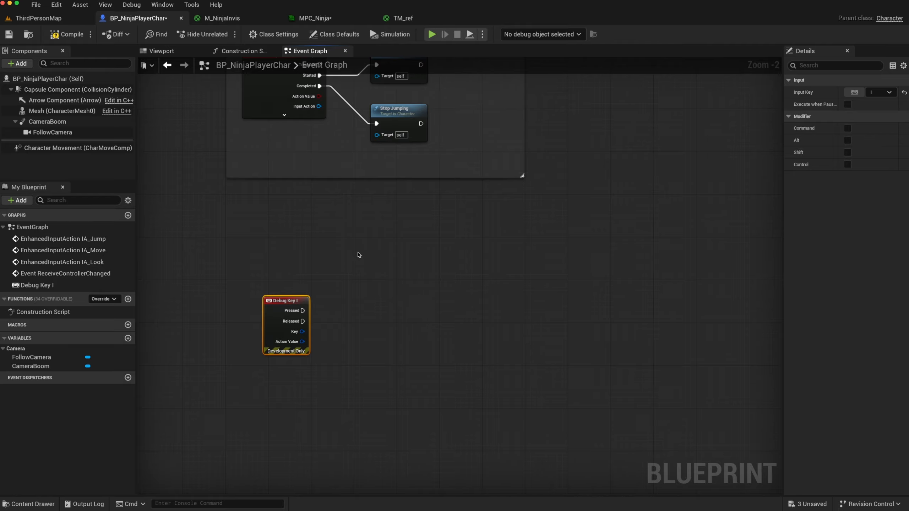
left_click(332, 19)
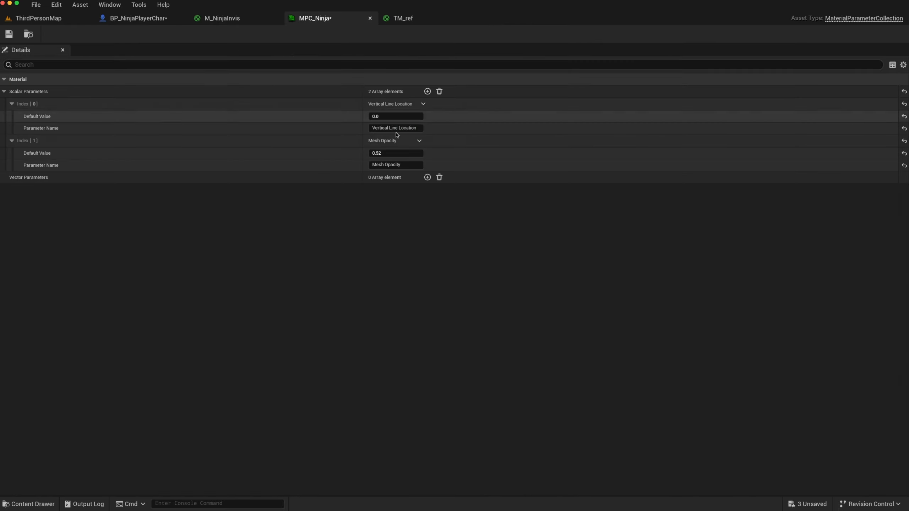
left_click(382, 116)
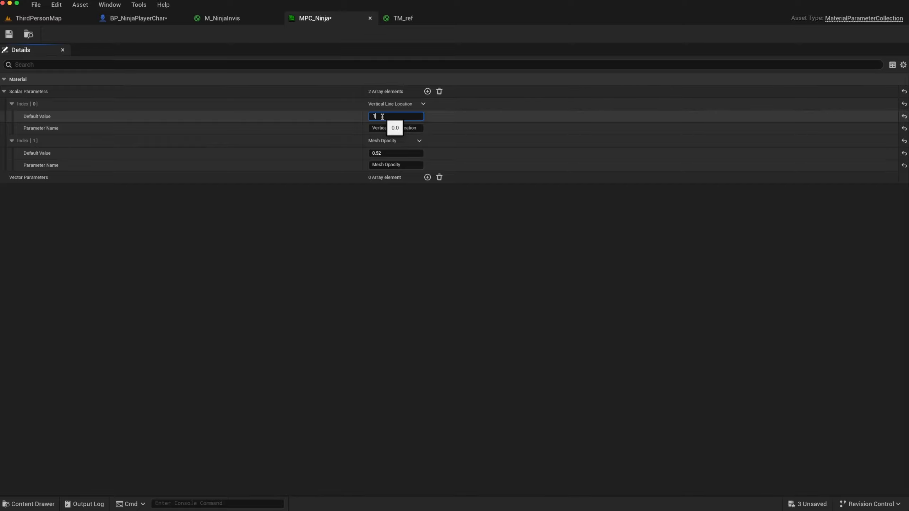
key("Return")
left_click(391, 153)
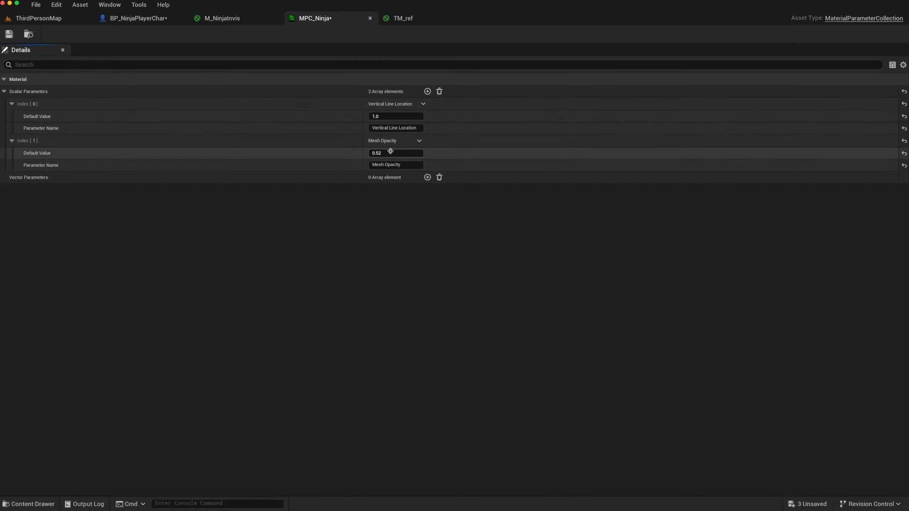
key("Return")
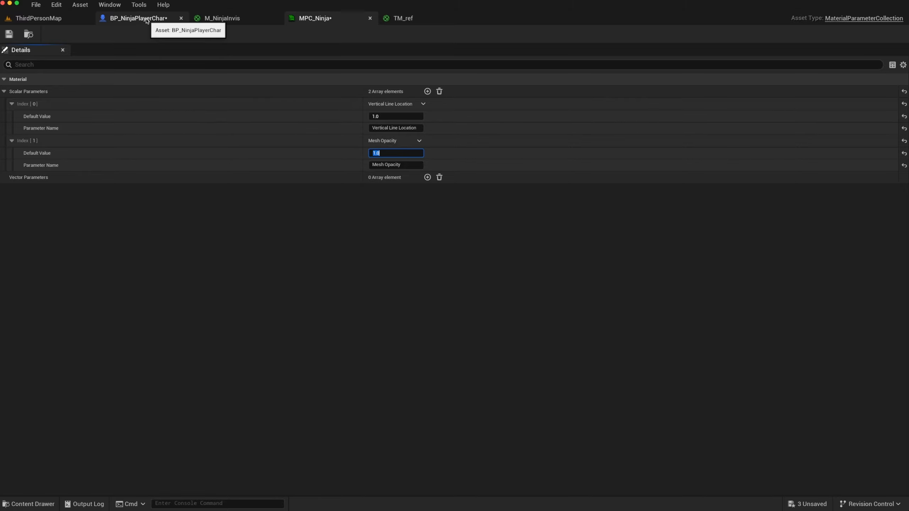
left_click(9, 34)
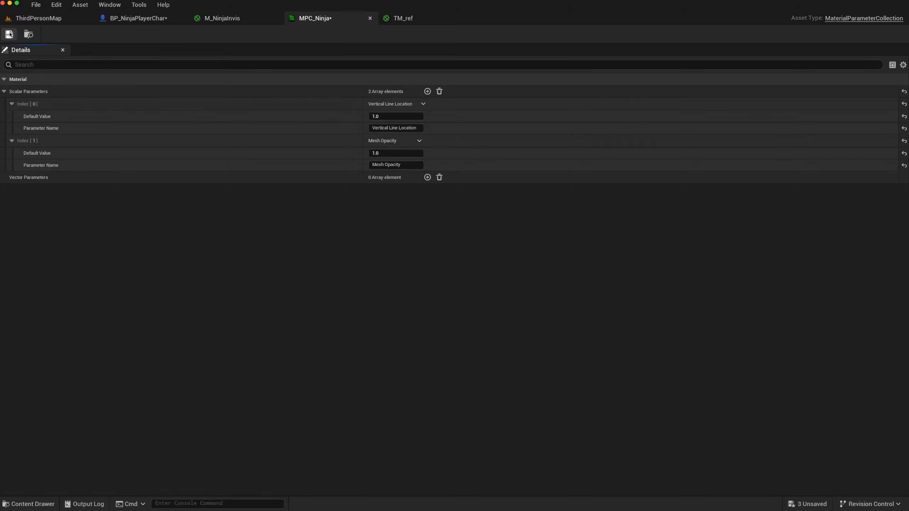
Add a timeline named Invis TL beside the Debug Key I event in BP_NinjaPlayerChar's Event Graph.
left_click(154, 22)
right_click(421, 329)
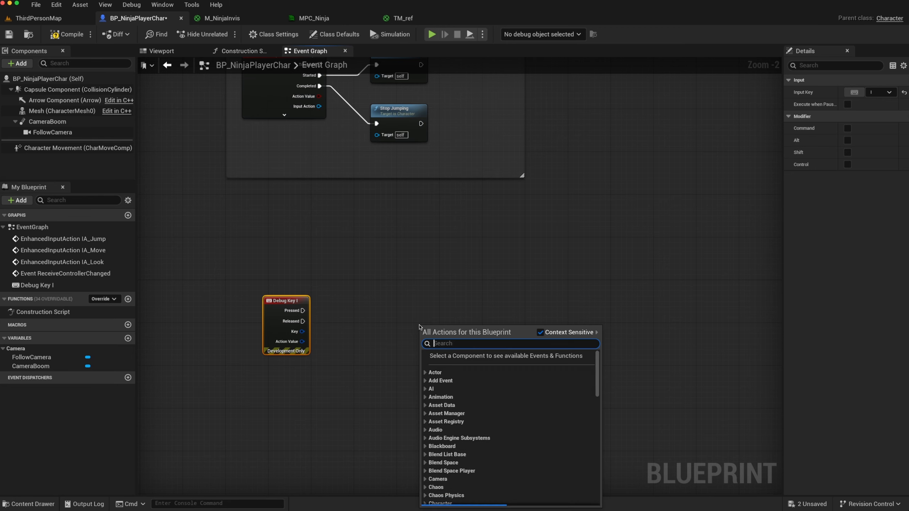
type("timel")
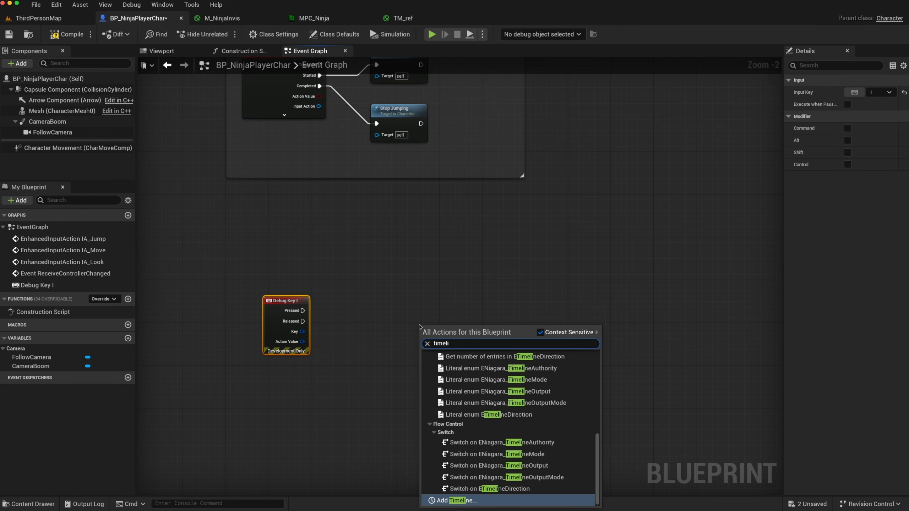
key("Return")
type("TL")
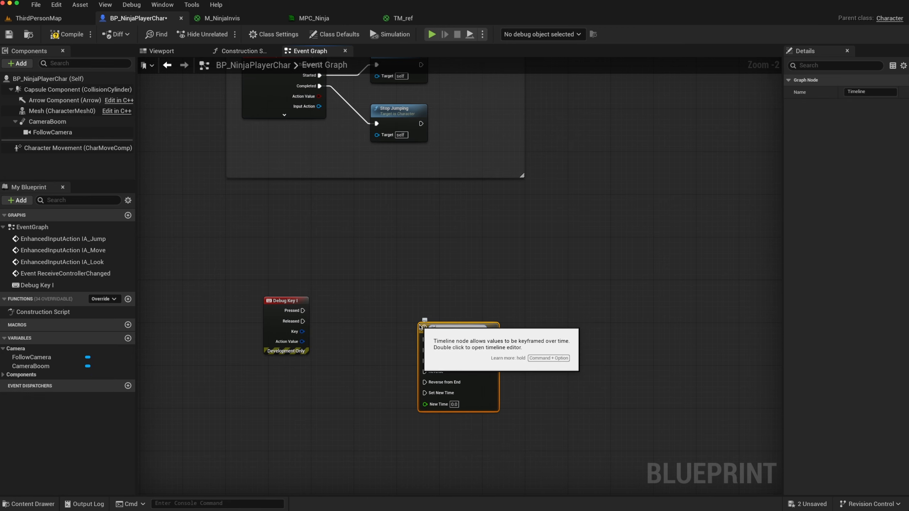
key("Return")
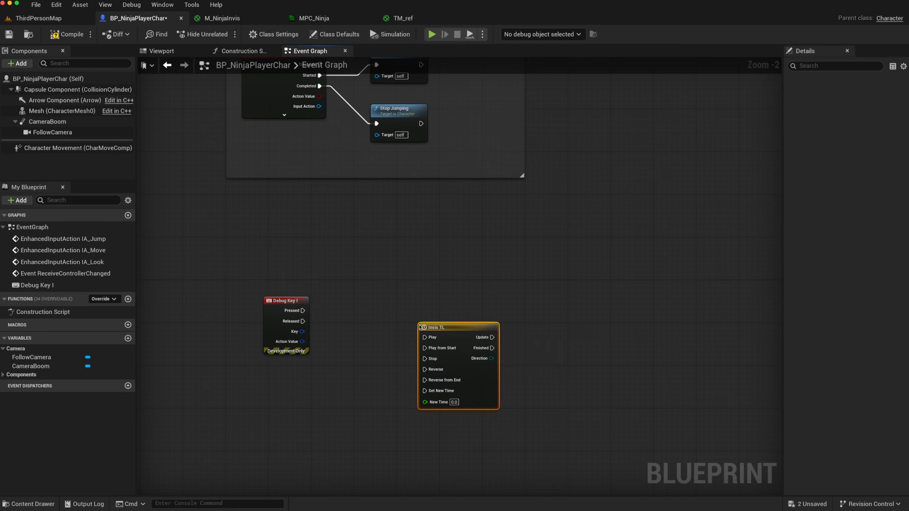
Open the Invis TL timeline and add a float track named Vertical Line.
double_click(452, 327)
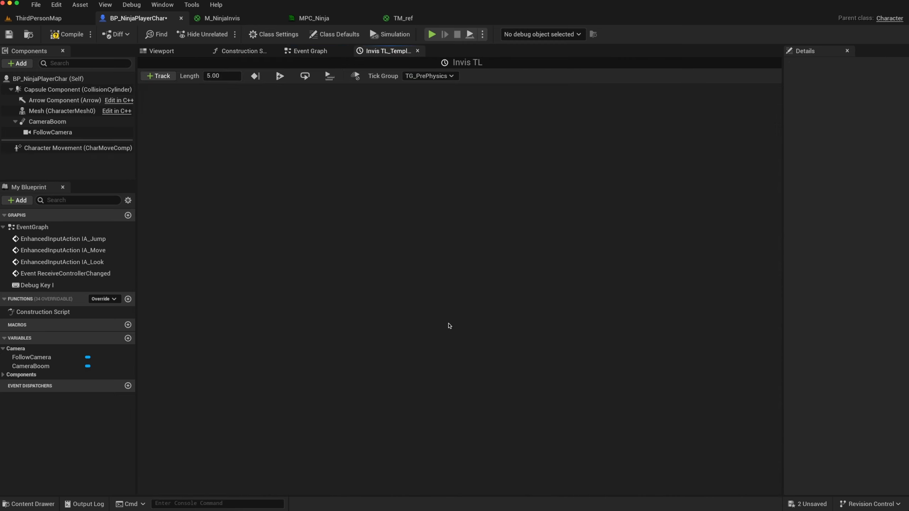
left_click(156, 77)
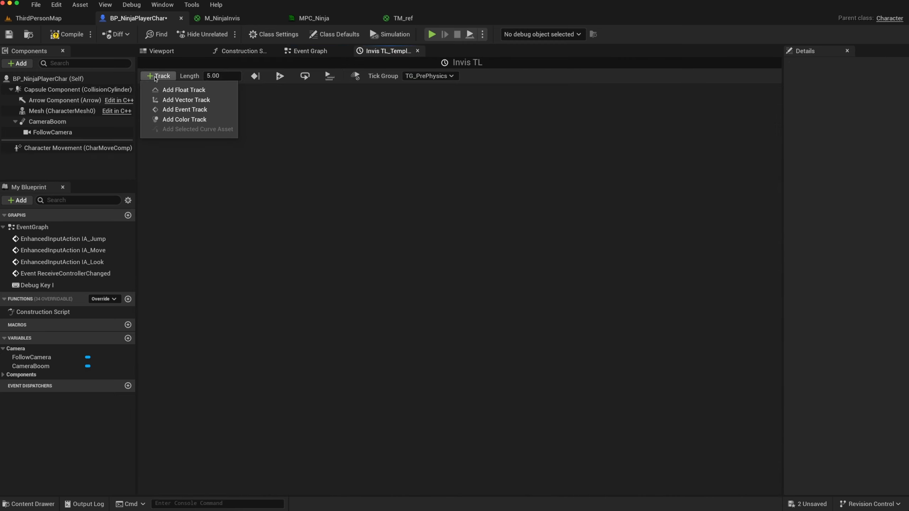
left_click(169, 90)
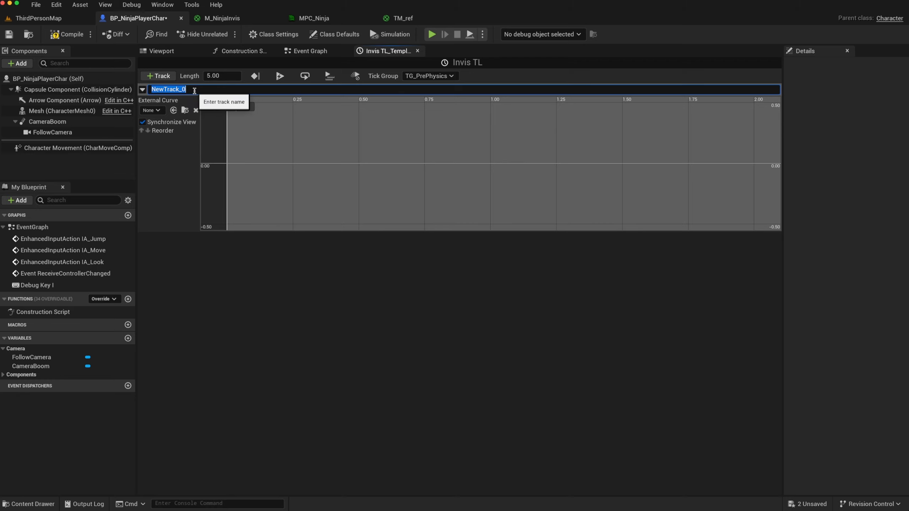
type("Vertical Line")
key("Return")
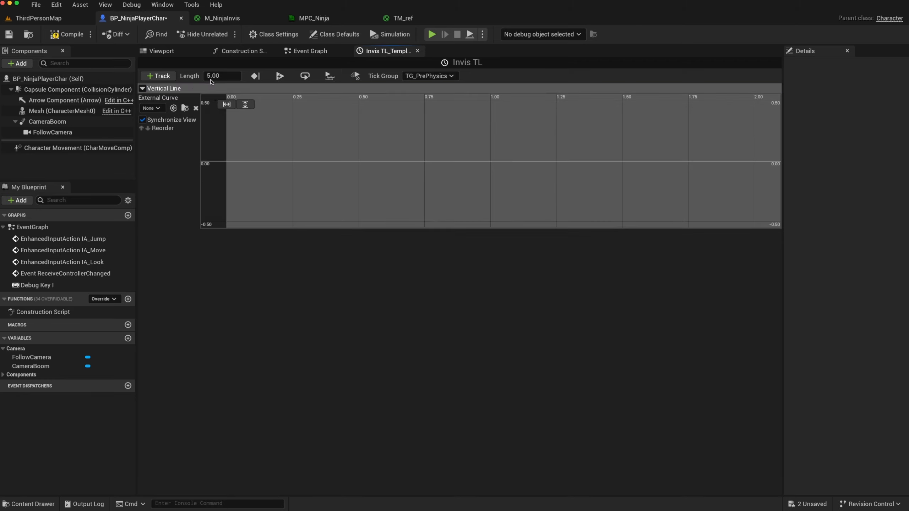
Add the first key to the Vertical Line track at time 0 with value 1.
left_click(239, 161, "shift")
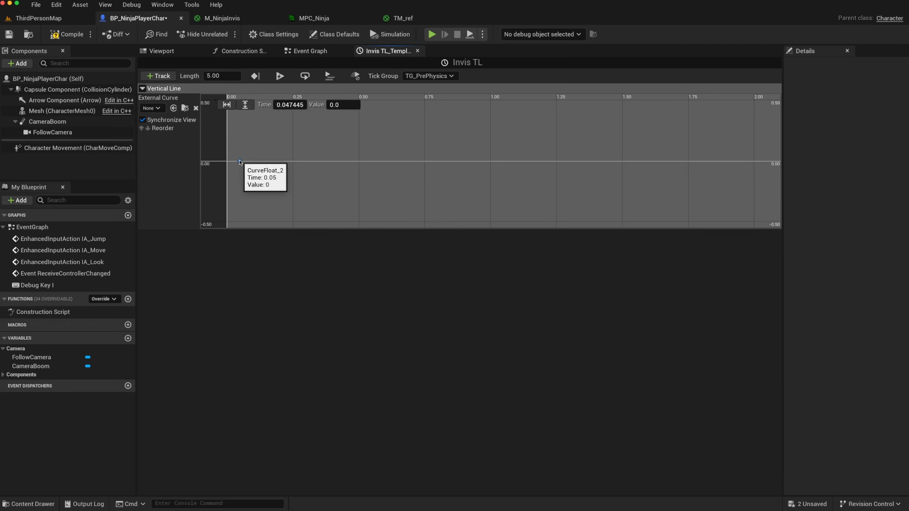
left_click(293, 105)
type("1")
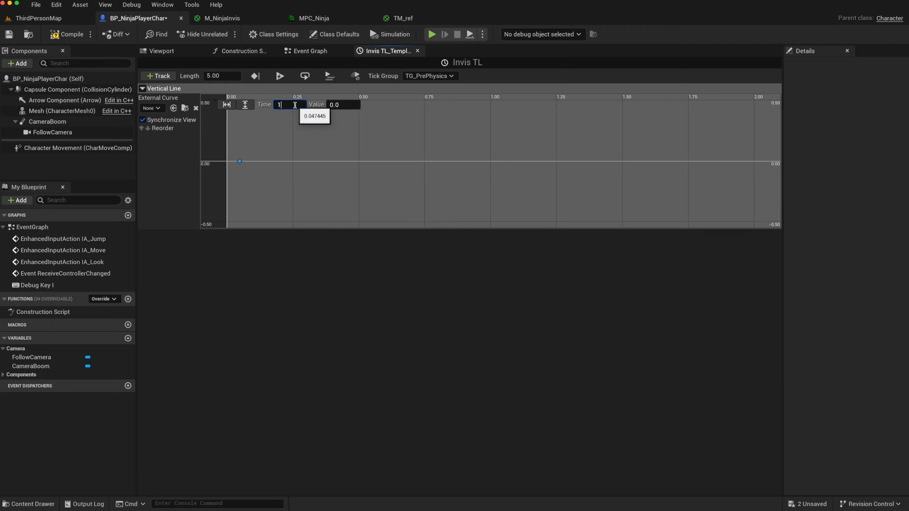
key("Tab")
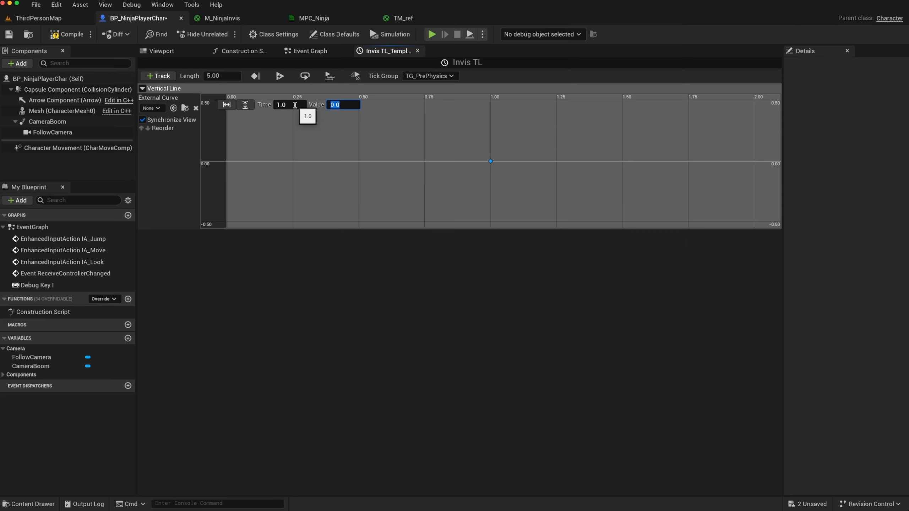
type("1")
key("Return")
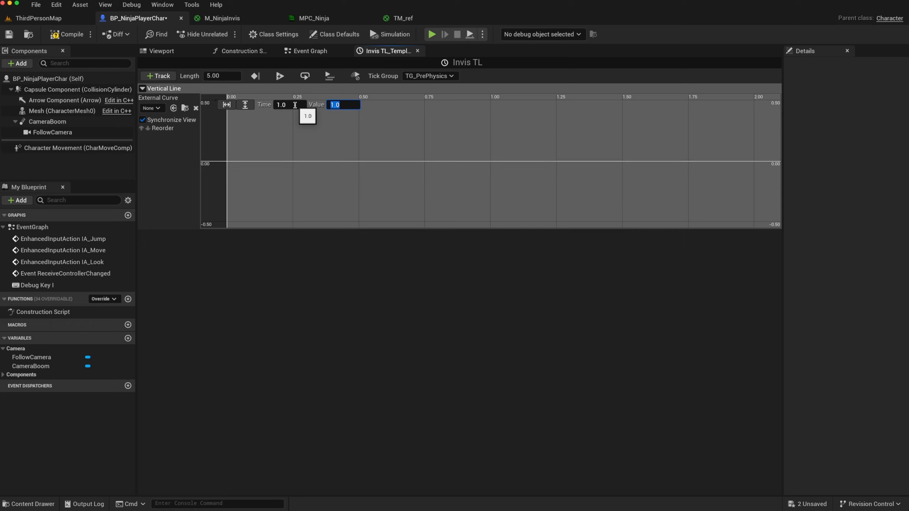
key("Tab")
type("0")
key("Return")
Add a second key to the Vertical Line track at time 1.0 with value 0.0 and fit the curve in view.
left_click(341, 156)
left_click(341, 155, "shift")
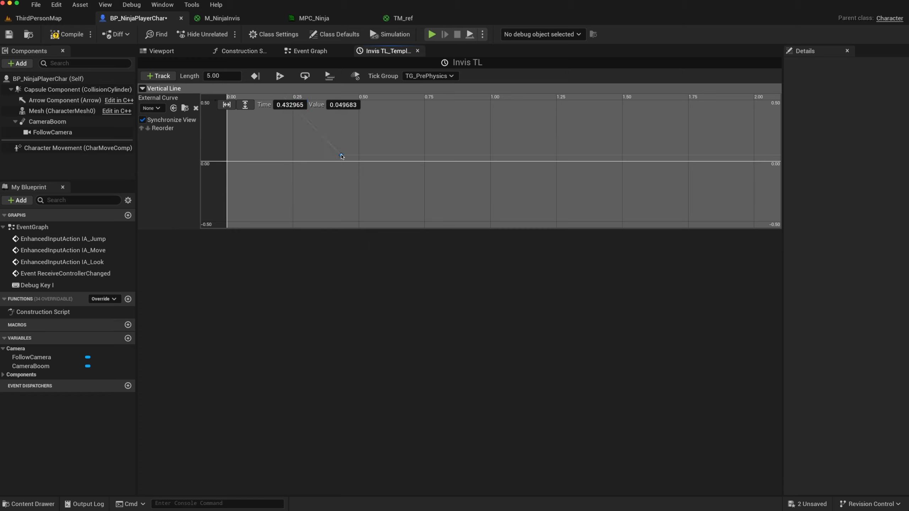
left_click(296, 105)
type("1.0")
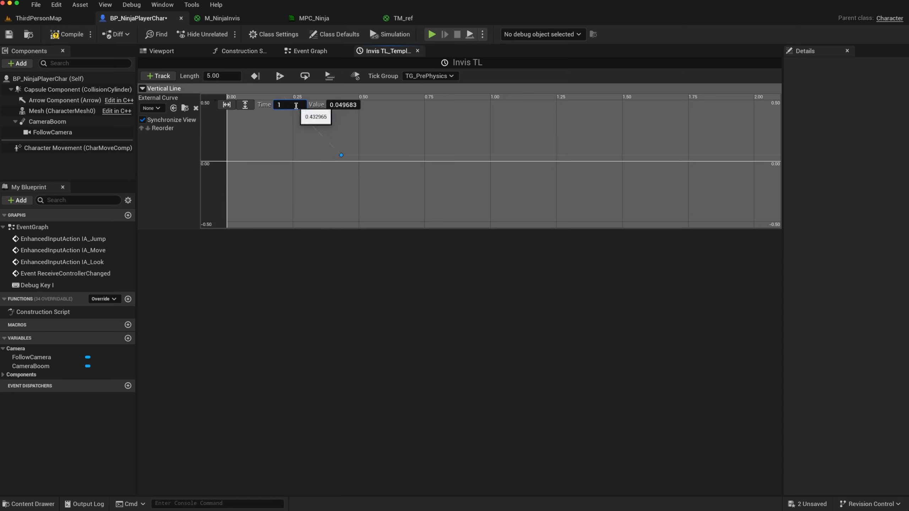
key("Tab")
type("0.0")
key("Return")
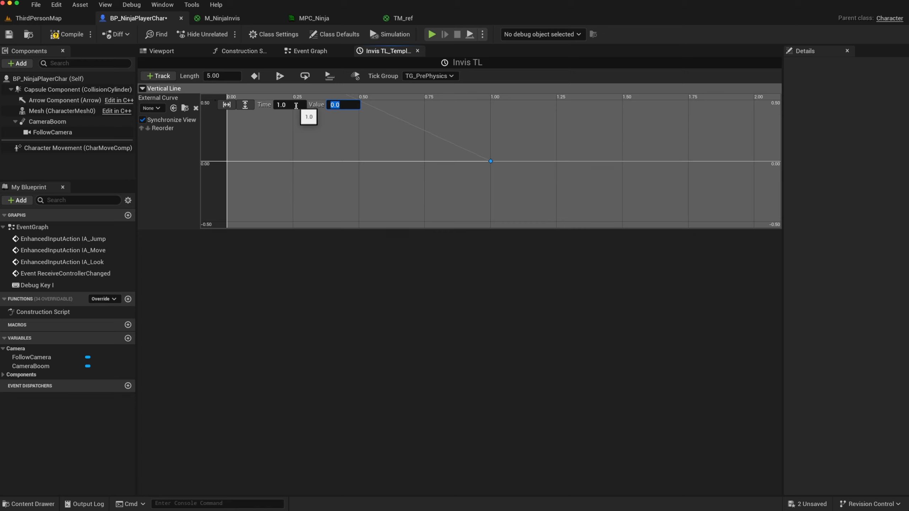
left_click(245, 104)
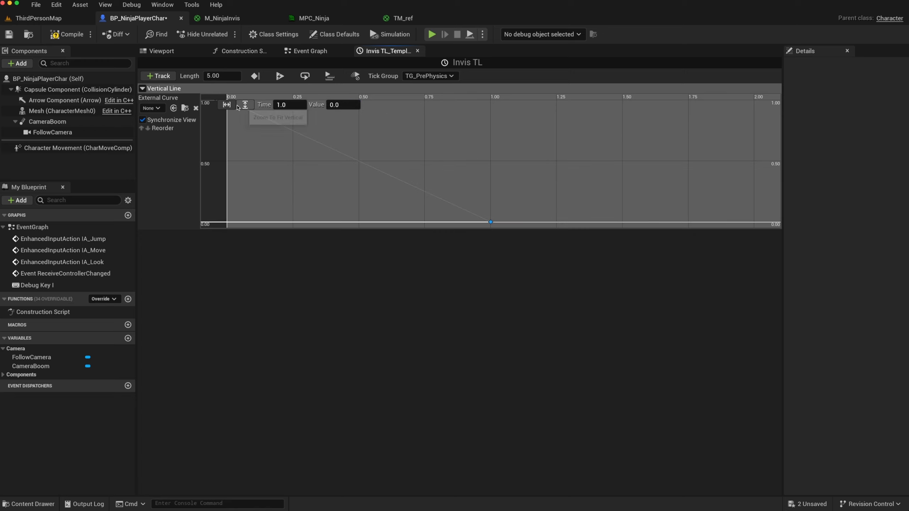
left_click(230, 106)
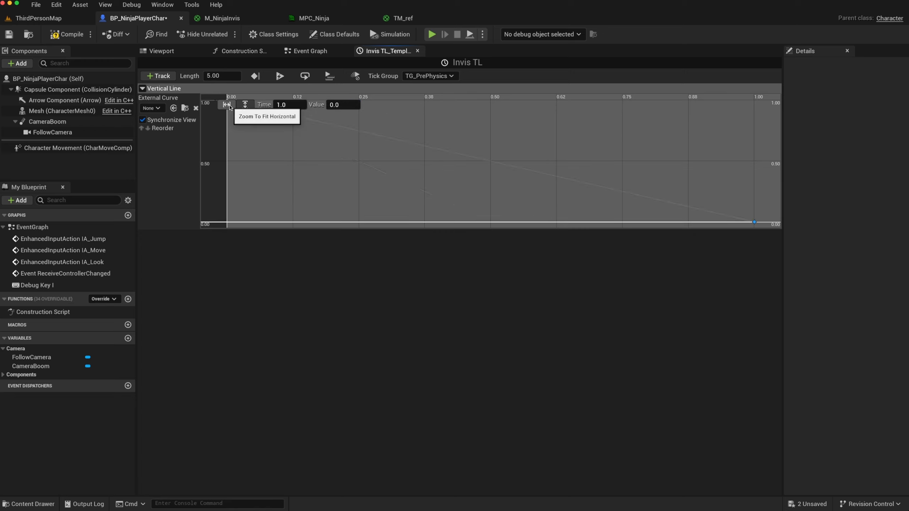
Add a second float track for opacity to the Invis TL timeline.
left_click(158, 76)
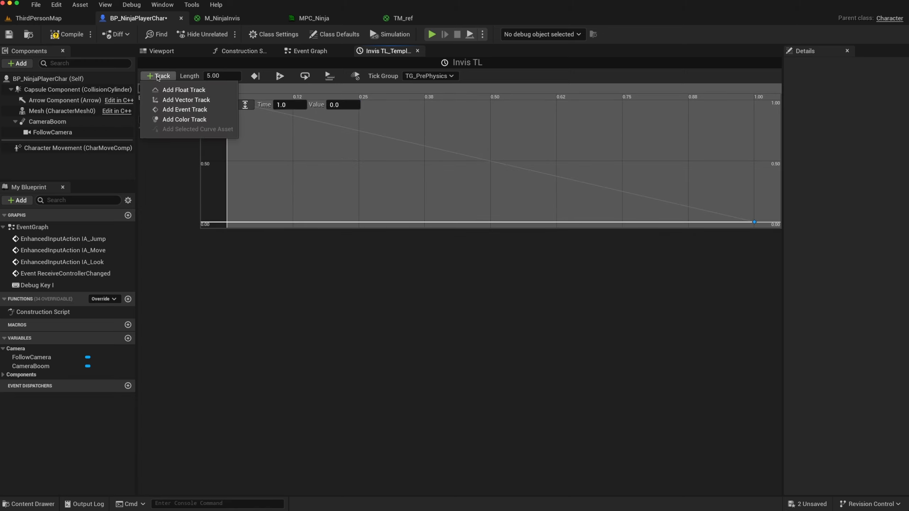
left_click(173, 90)
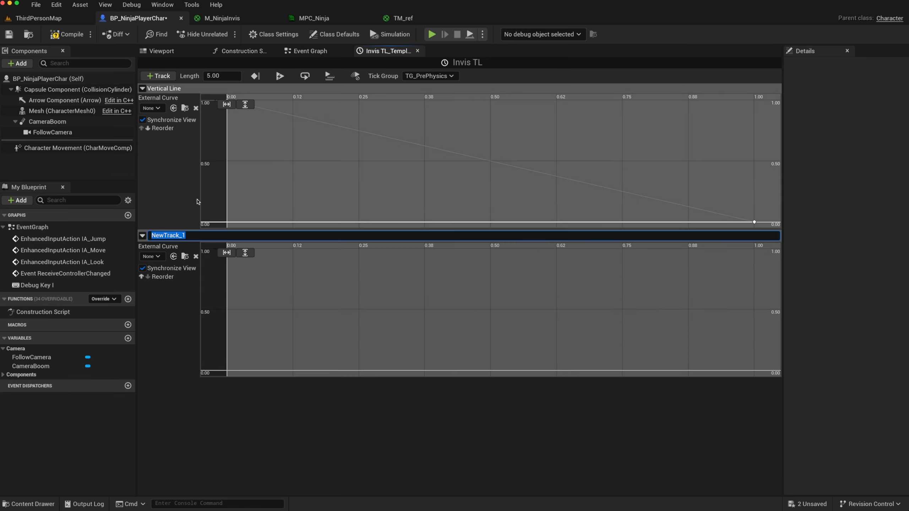
type("Op")
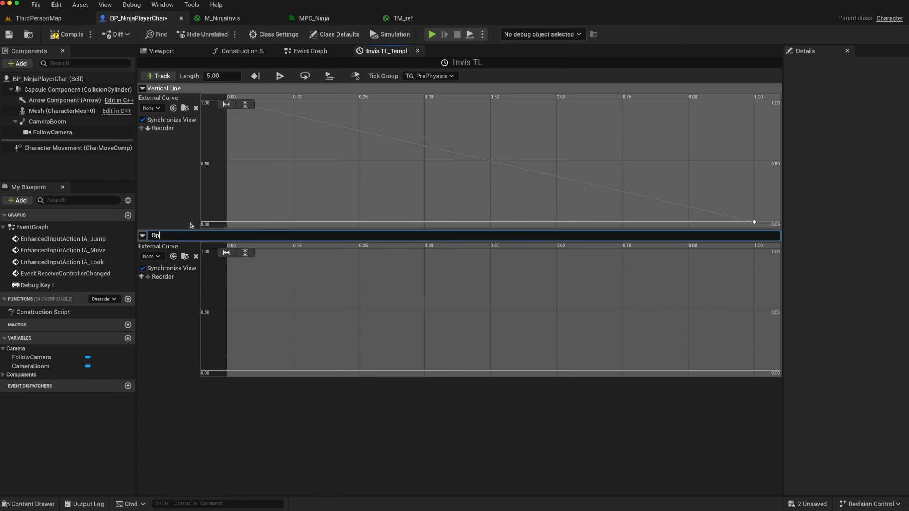
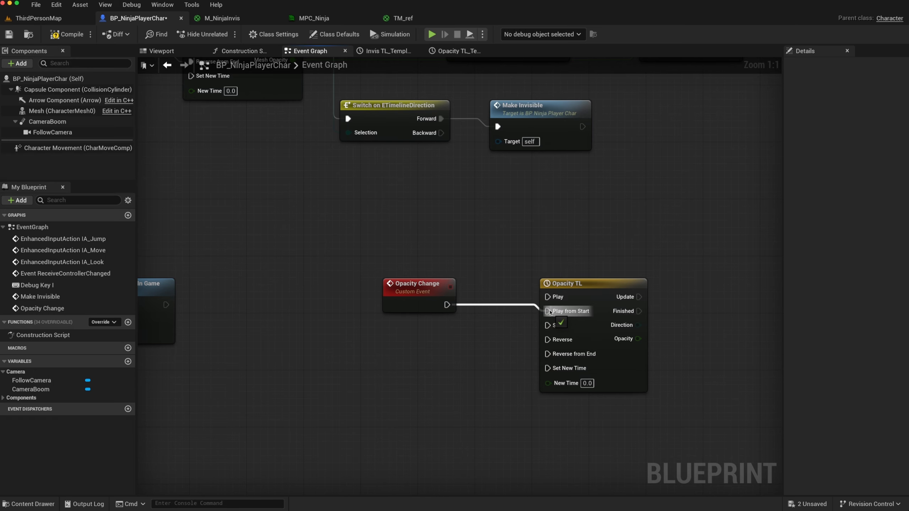
Connect the Opacity Change event to Opacity TL's Play from Start and add a collection-based Set Scalar Parameter Value node.
left_click_drag(550, 312, 550, 312)
scroll(548, 287, "right", 10)
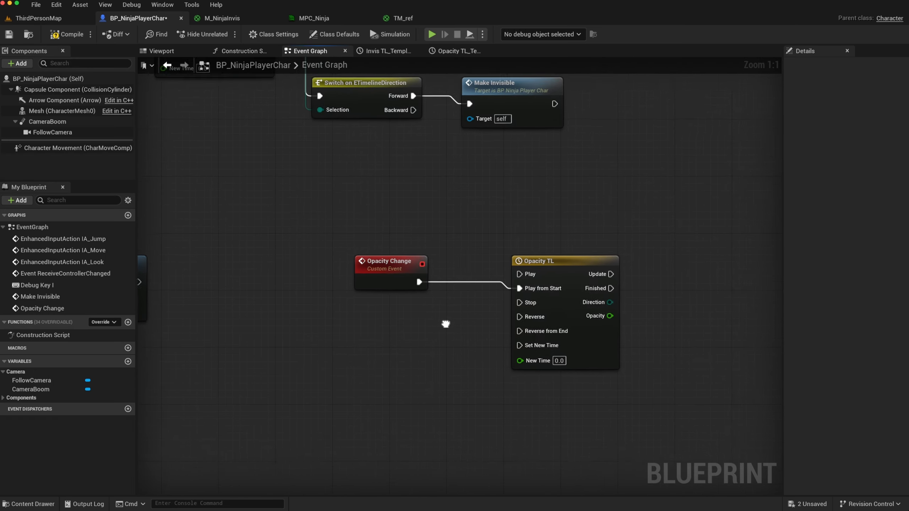
right_click(545, 304)
type("set ")
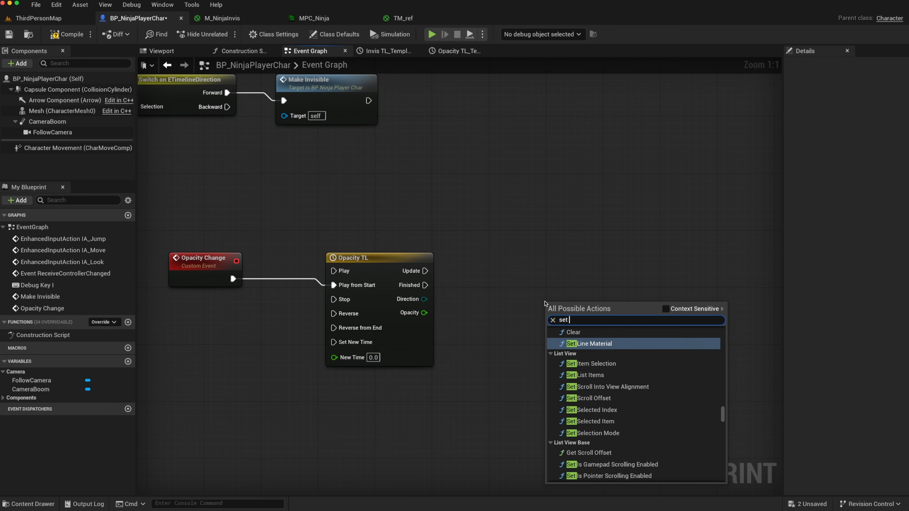
type("sca par")
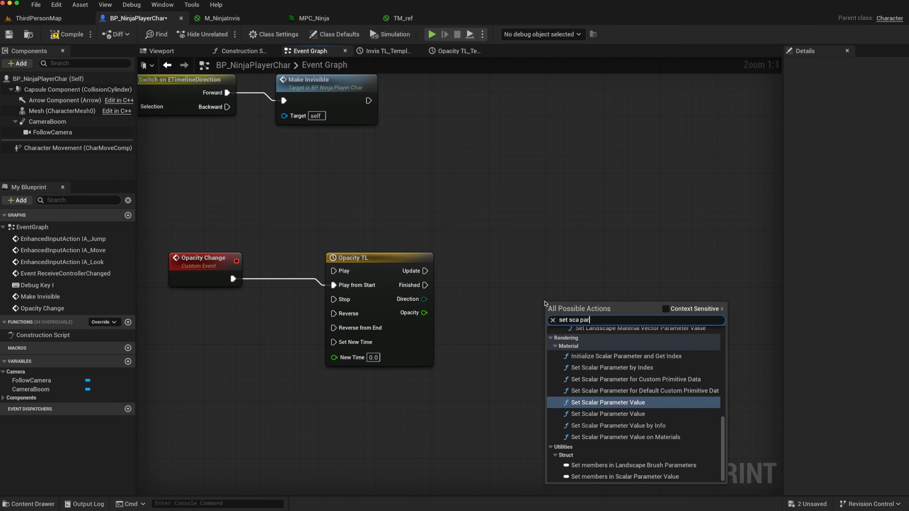
key("Return")
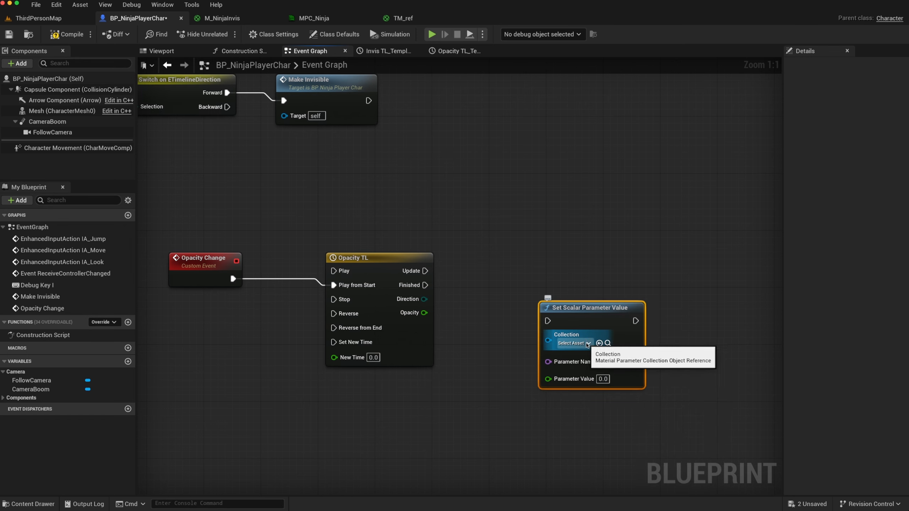
Target MPC_Ninja's Mesh Opacity in the Set Scalar Parameter Value node and drive it from Opacity TL's Update and Opacity outputs.
left_click(574, 343)
left_click(605, 398)
left_click_drag(584, 320, 563, 277)
left_click(586, 318)
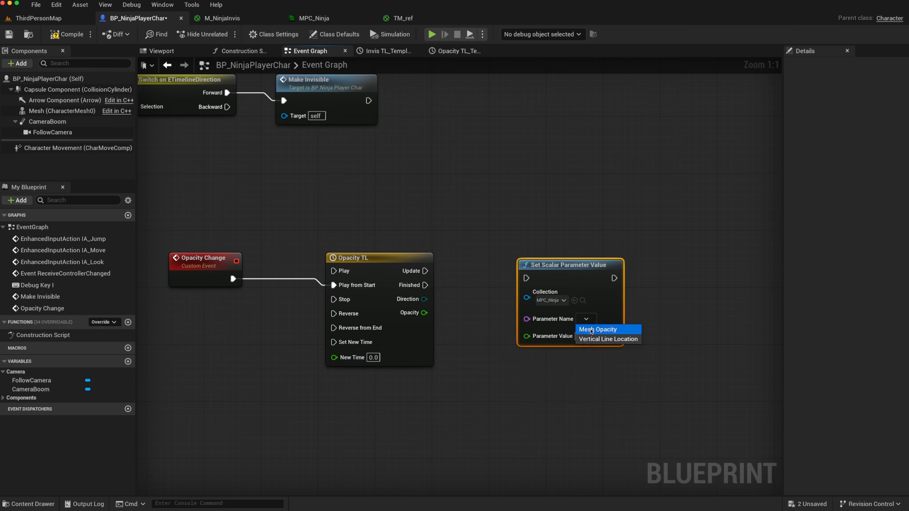
left_click(590, 330)
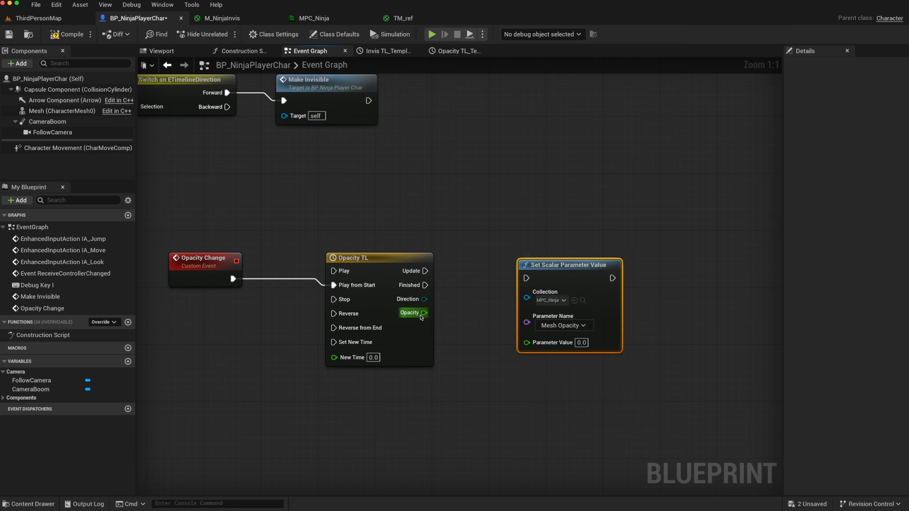
left_click_drag(424, 313, 527, 342)
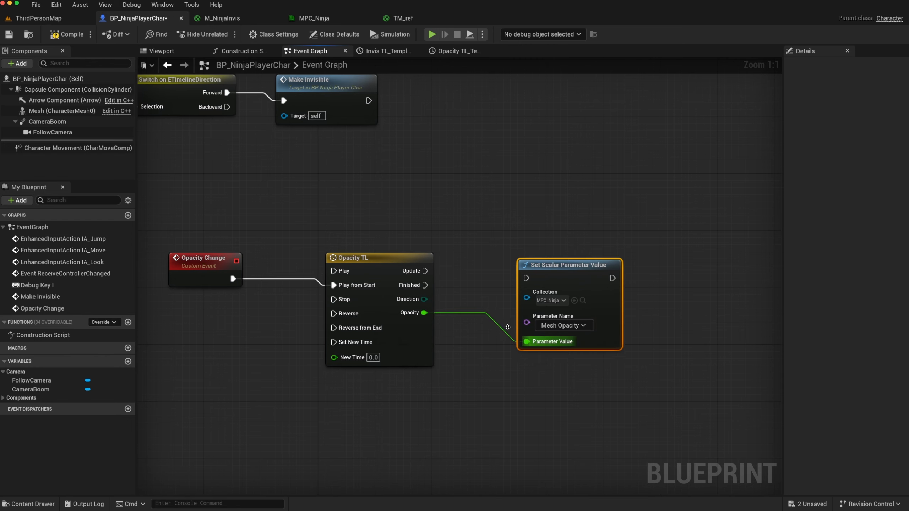
left_click_drag(425, 271, 550, 260)
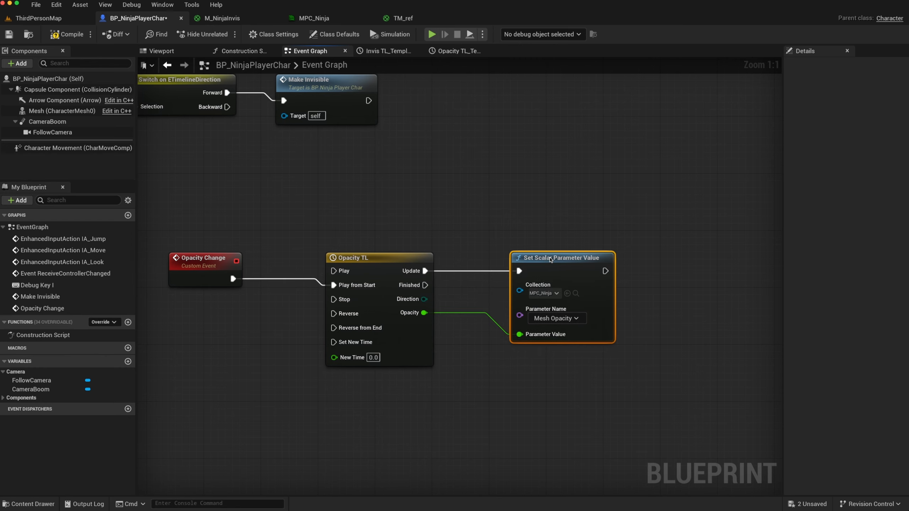
Call Opacity Change after Set Actor Hidden In Game in the Make Invisible chain and save the blueprint.
right_click_drag(193, 330, 481, 337)
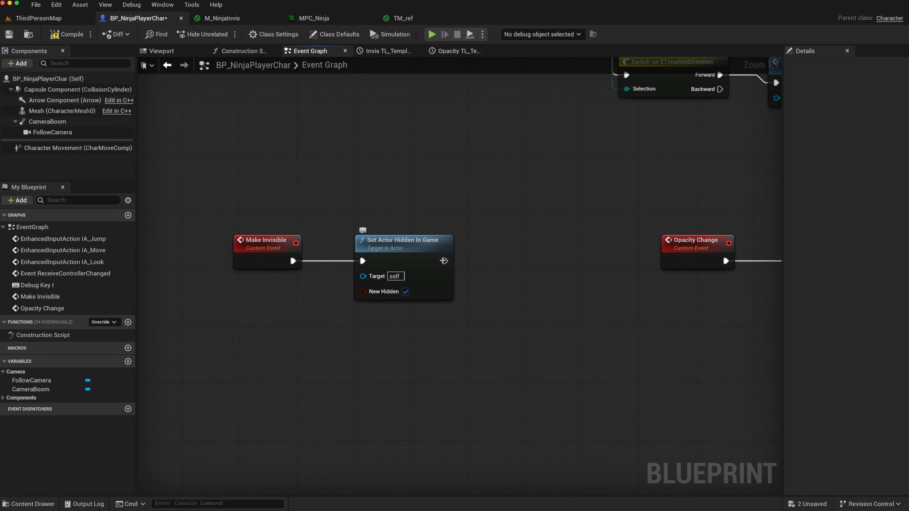
left_click_drag(445, 261, 480, 263)
type("opa")
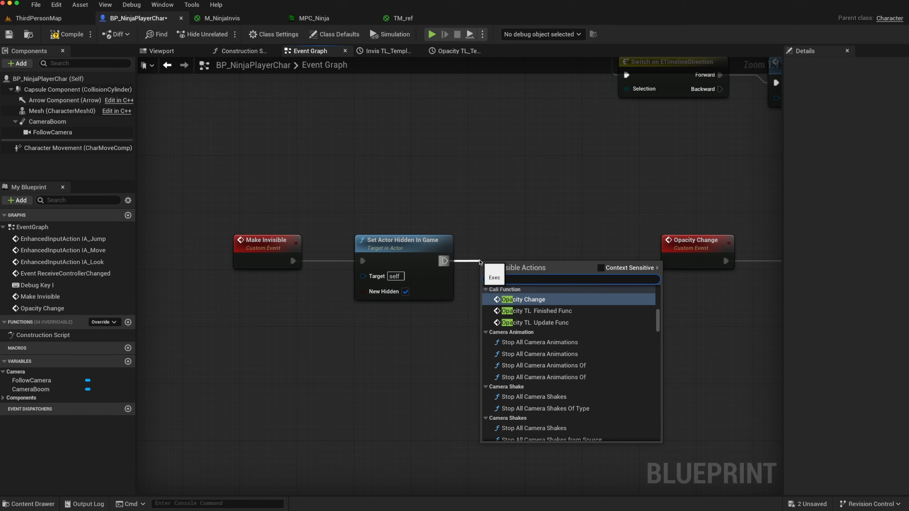
key("Return")
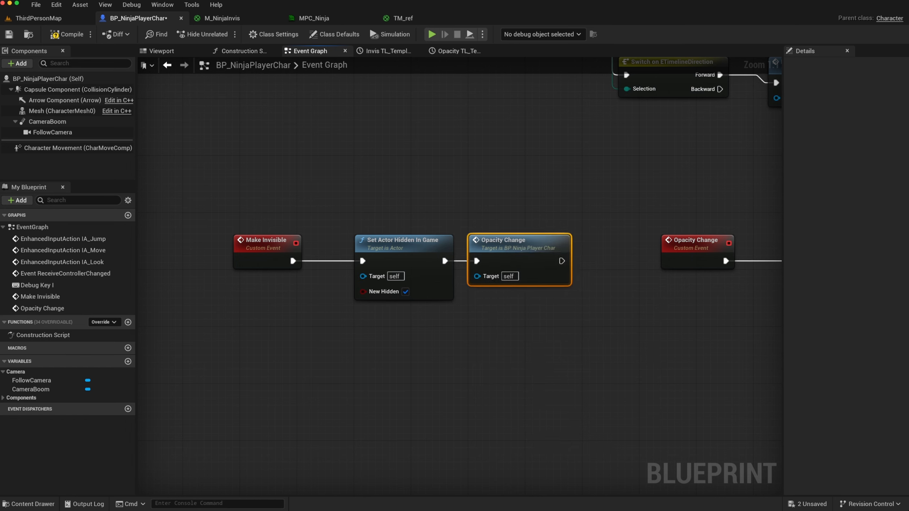
left_click(9, 34)
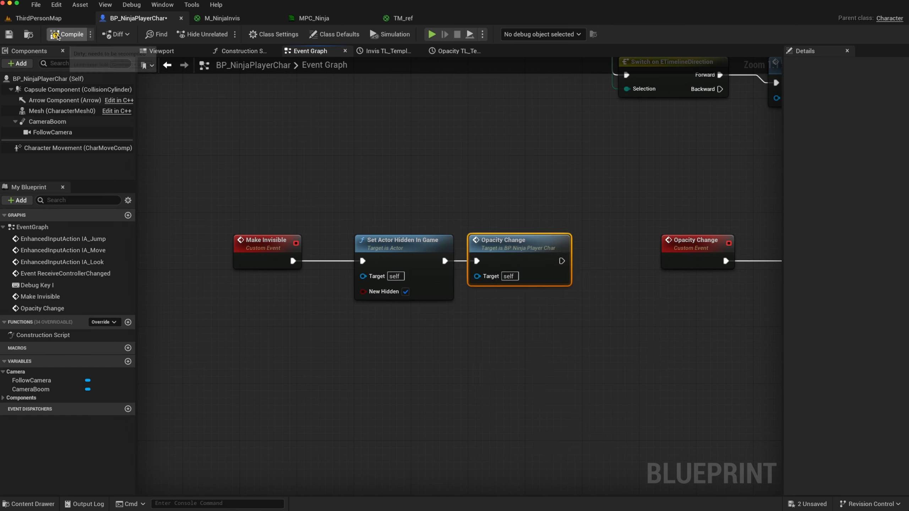
Play-test ThirdPersonMap by making the ninja invisible and moving it away from the guards, and end the session.
left_click(39, 17)
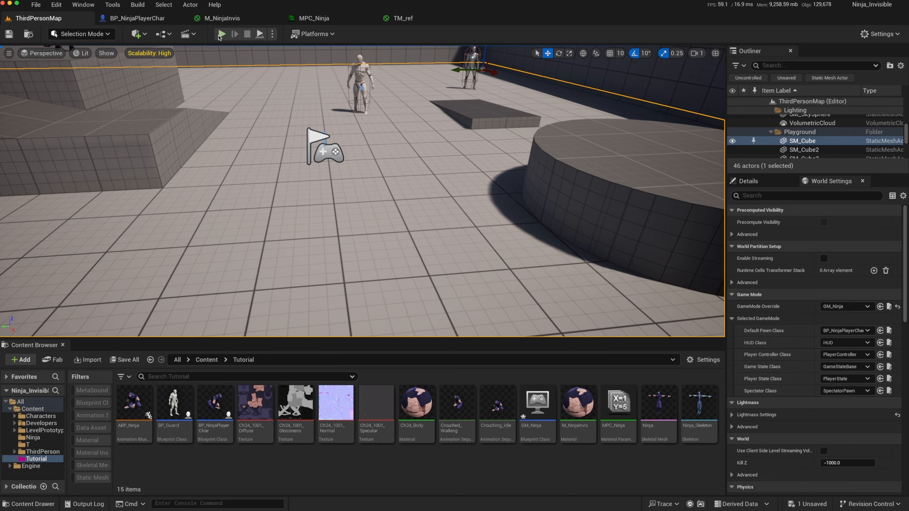
left_click(222, 33)
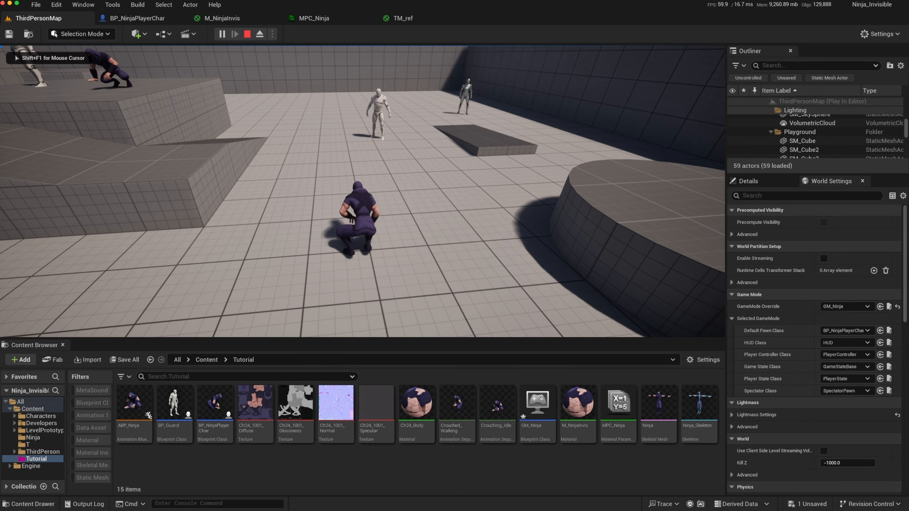
key("i")
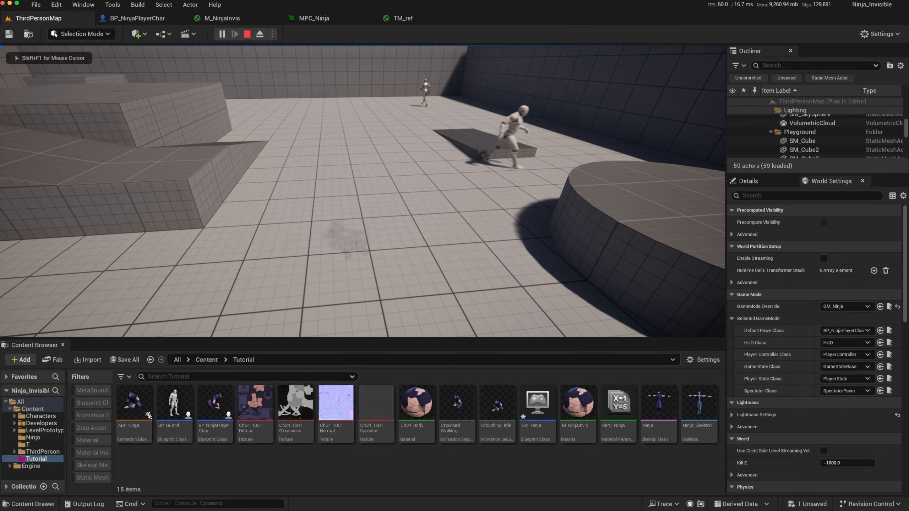
key("s")
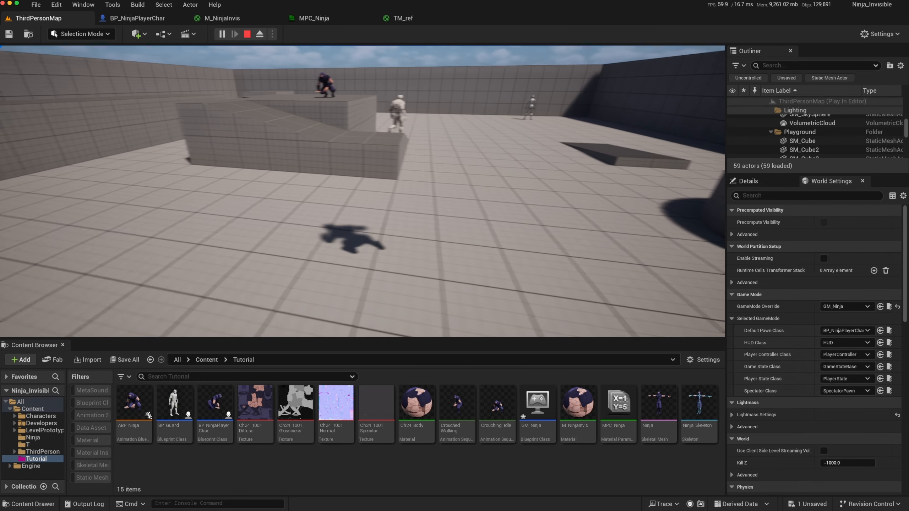
key("a")
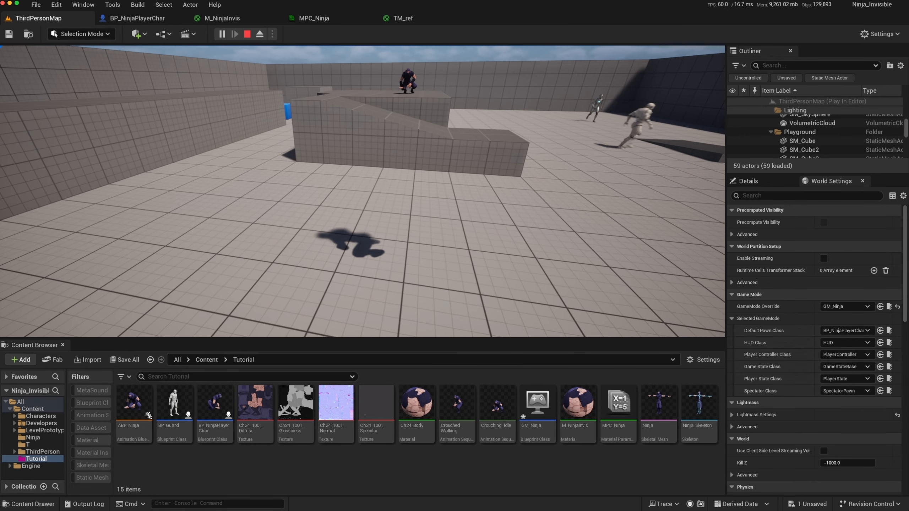
key("Escape")
Run the level again, make the ninja invisible and walk it forward near the guards to check the camera.
left_click(222, 34)
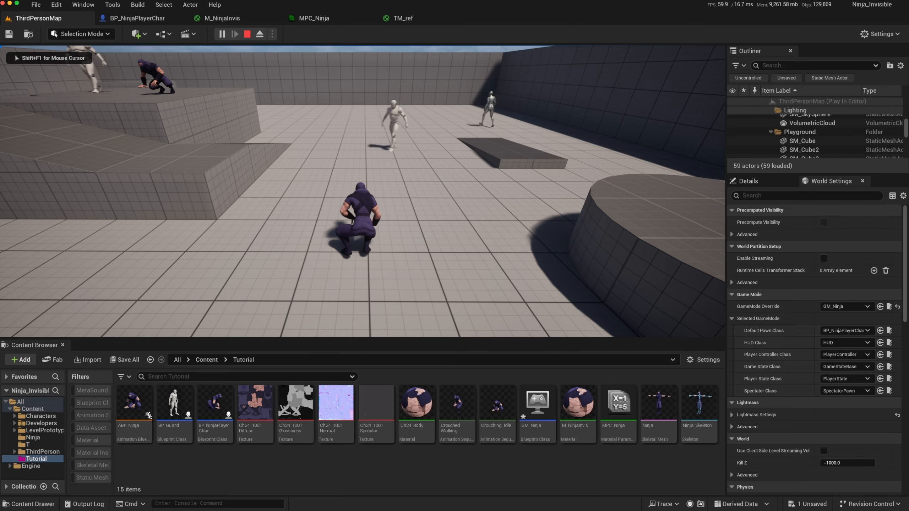
key("i")
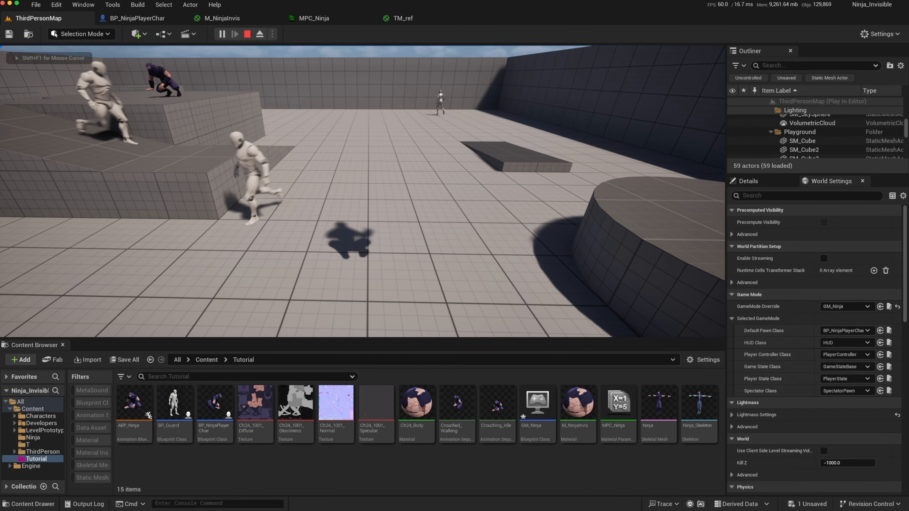
key("w")
key("w")
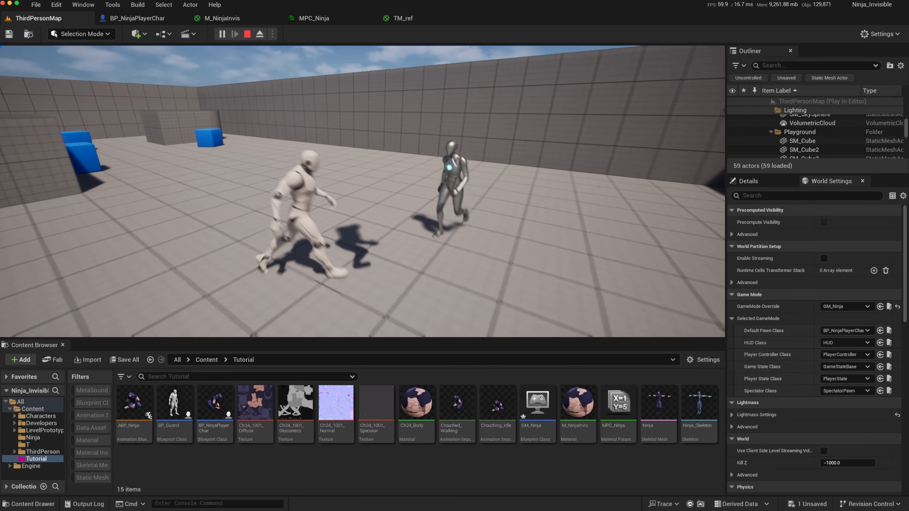
key("Escape")
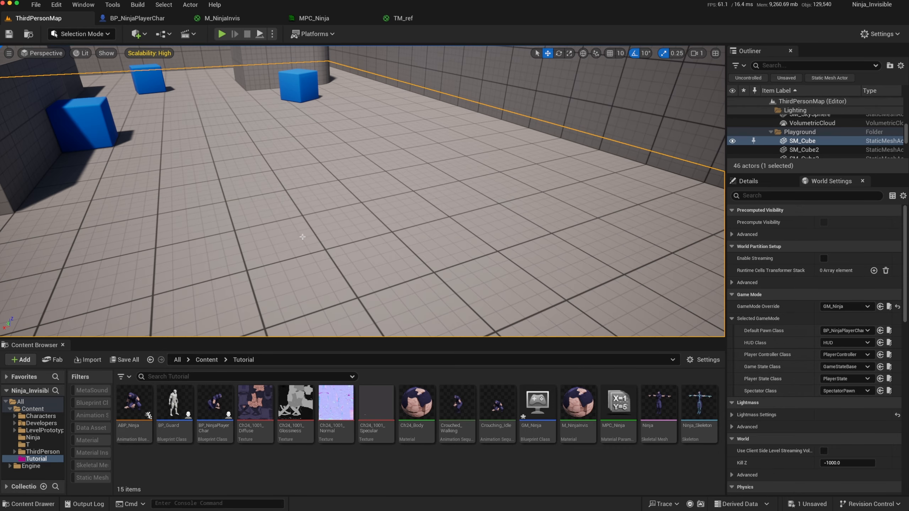
Disable Do Collision Test on BP_NinjaPlayerChar's CameraBoom and save the blueprint.
left_click(137, 18)
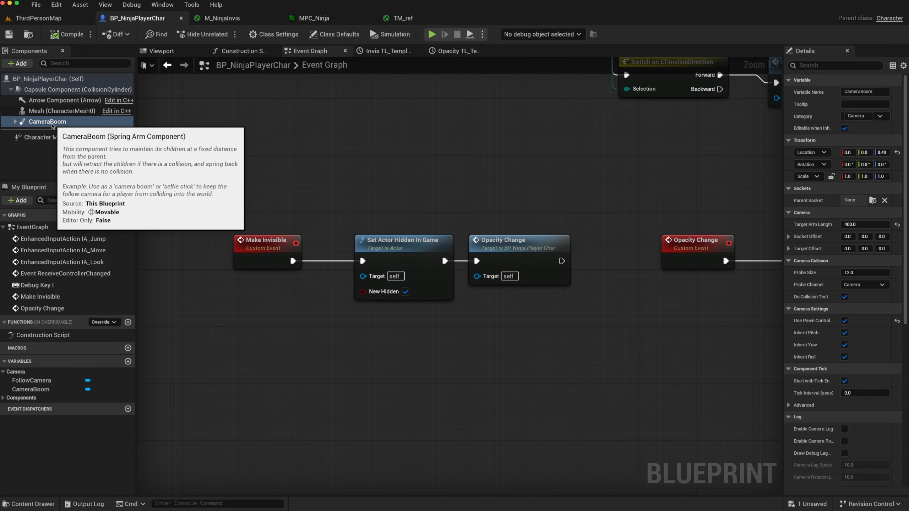
left_click(845, 297)
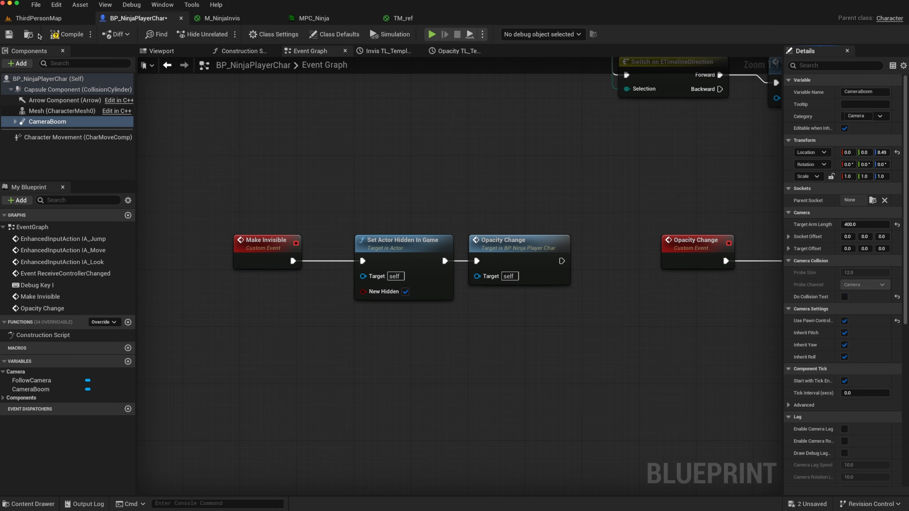
key("ctrl+s")
Play-test ThirdPersonMap with the camera boom's collision test off, and end the session.
left_click(39, 18)
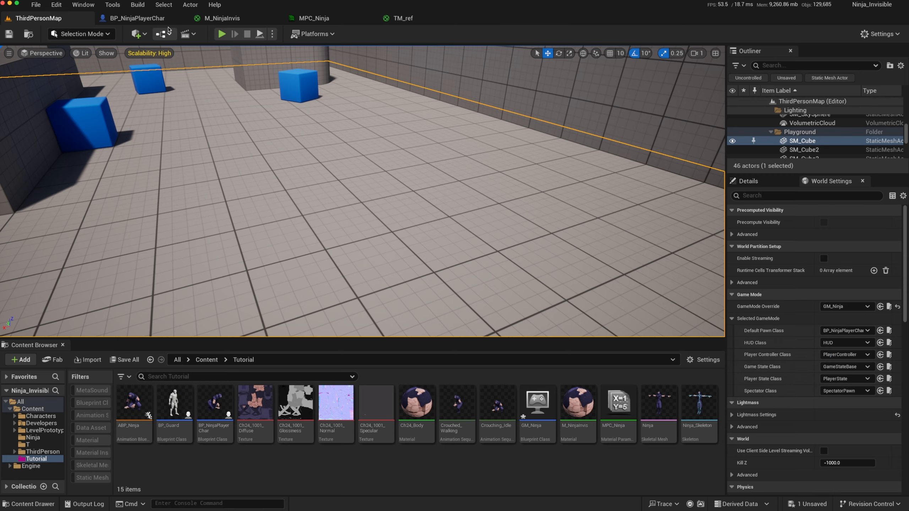
left_click(220, 34)
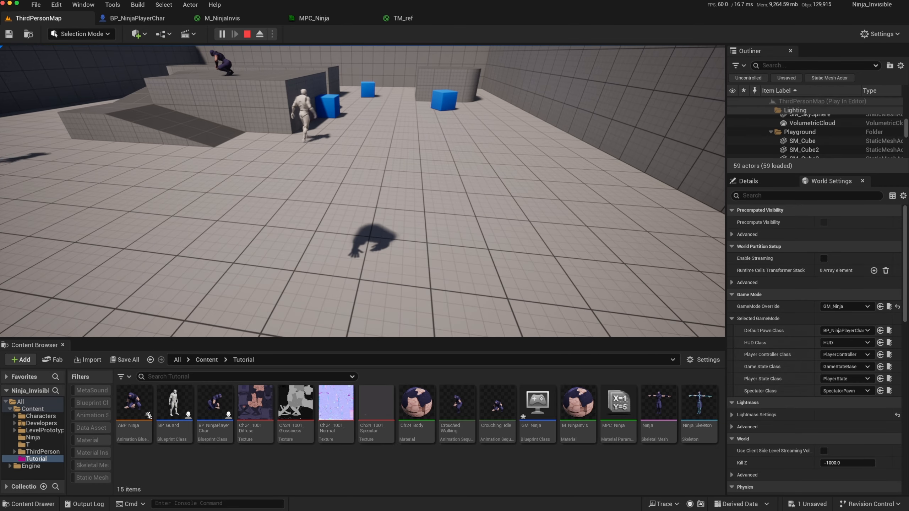
key("Escape")
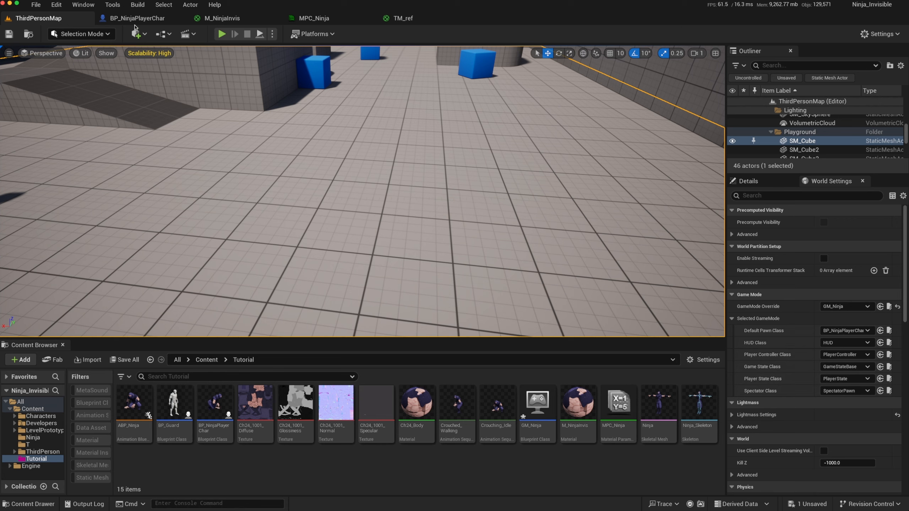
Rename the Opacity Change custom event as Opacity Change When Becoming Invisible and align its node between the call and Opacity TL.
left_click(136, 19)
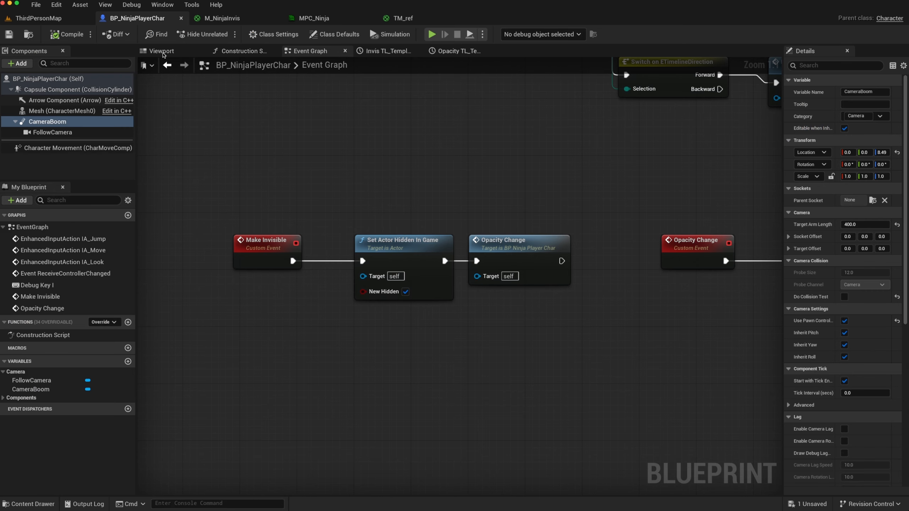
right_click_drag(544, 317, 415, 321)
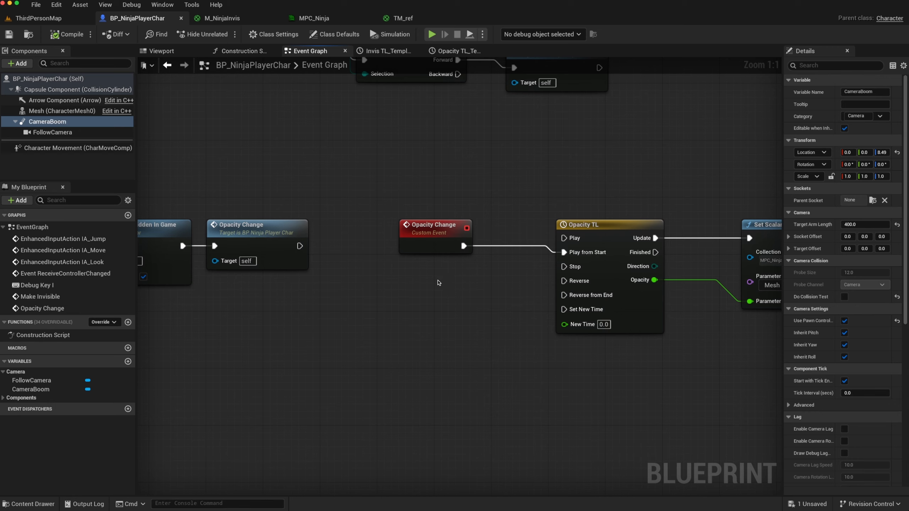
mouse_move(442, 249)
left_mouse_down()
mouse_move(477, 256)
mouse_move(452, 242)
left_mouse_up()
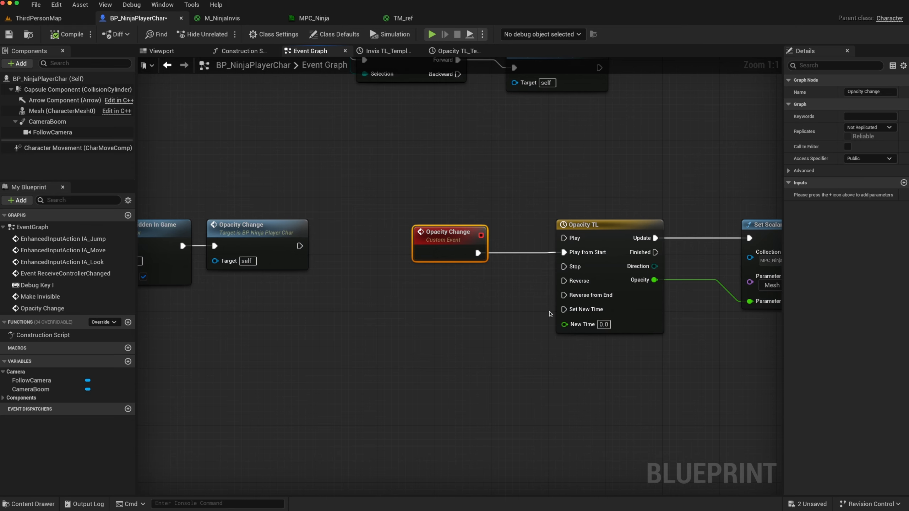
right_click_drag(608, 371, 440, 357)
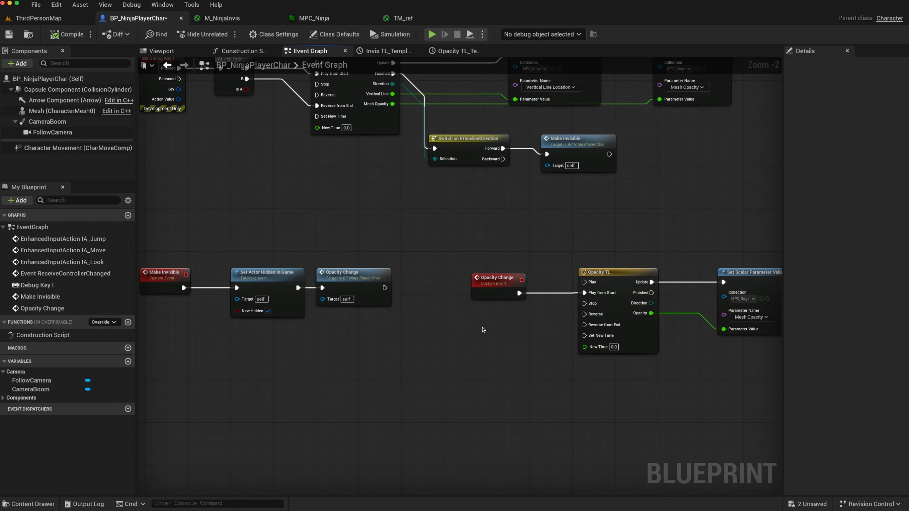
right_click_drag(509, 341, 460, 345)
left_click(449, 287)
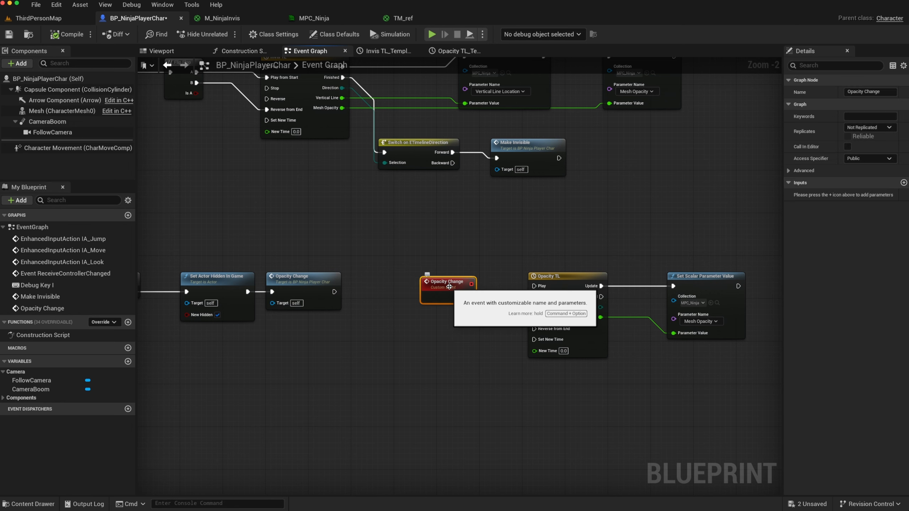
double_click(449, 287)
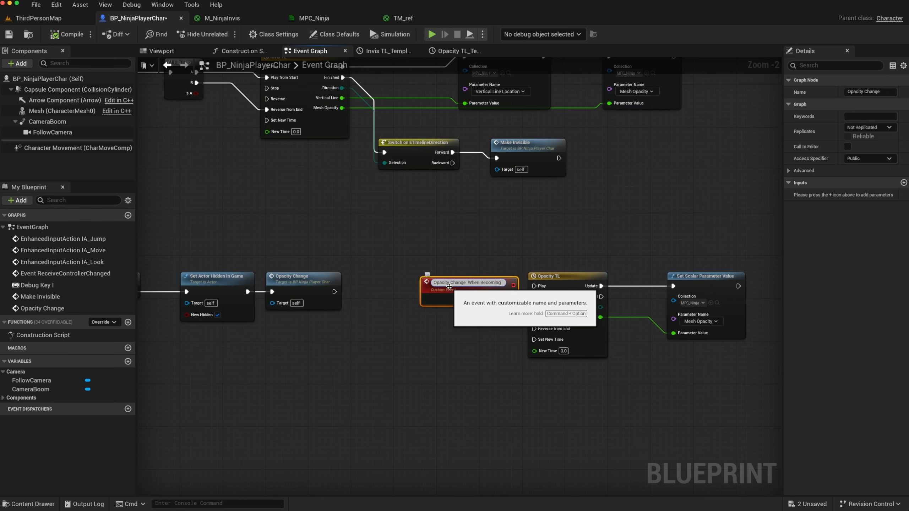
type("When Becoming Invisible")
key("Return")
left_click_drag(458, 286, 435, 281)
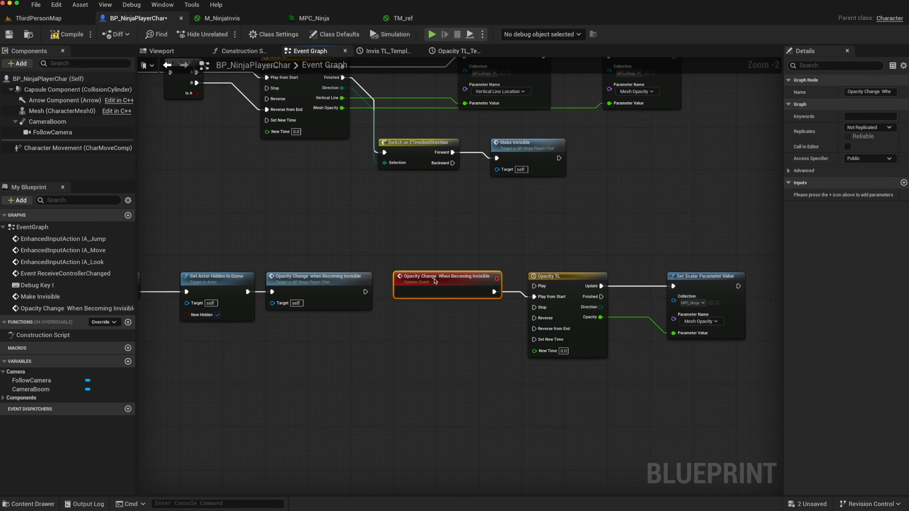
Move the Set Scalar Parameter Value node farther away from Opacity TL to make room between them.
right_click_drag(479, 369, 456, 341)
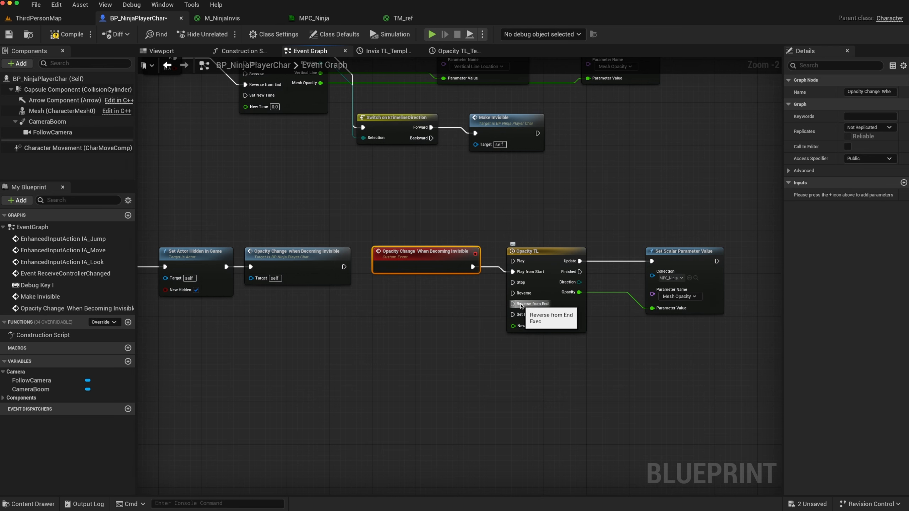
right_click_drag(627, 359, 551, 356)
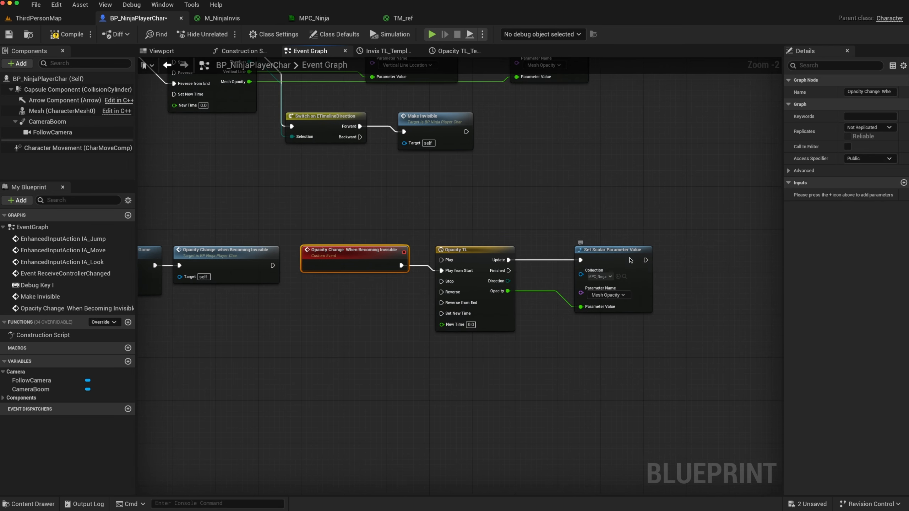
left_click_drag(612, 258, 681, 258)
left_click_drag(509, 270, 574, 353)
left_click(513, 318)
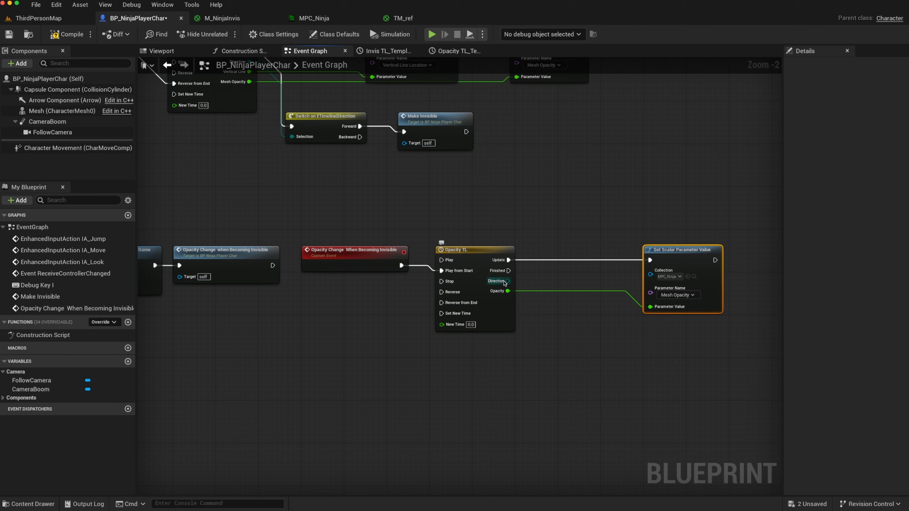
Add a Switch on ETimelineDirection node driven by Opacity TL's Direction output and execute it from Finished.
left_click_drag(508, 281, 549, 344)
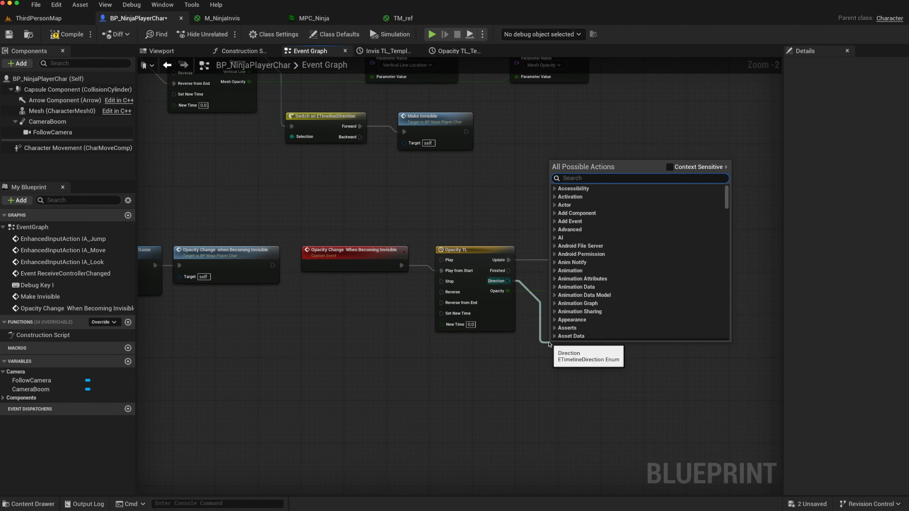
type("swit")
key("BackSpace")
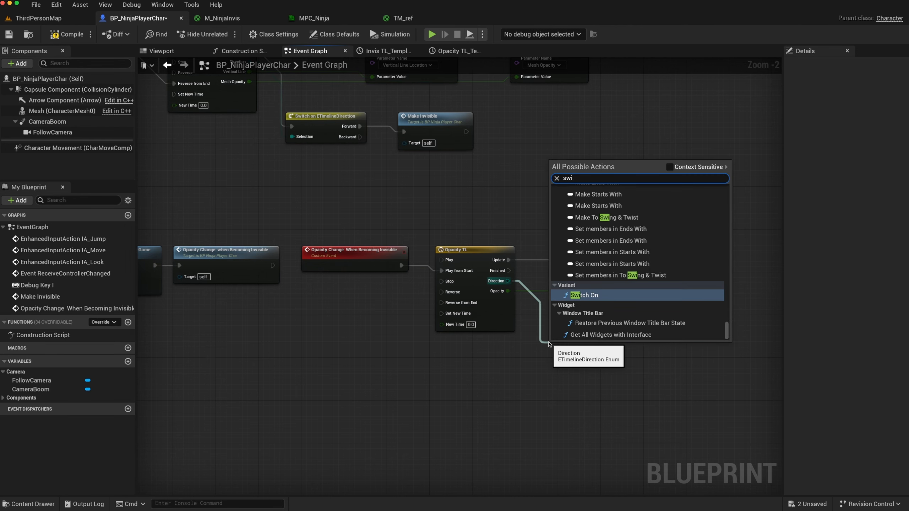
left_click(669, 167)
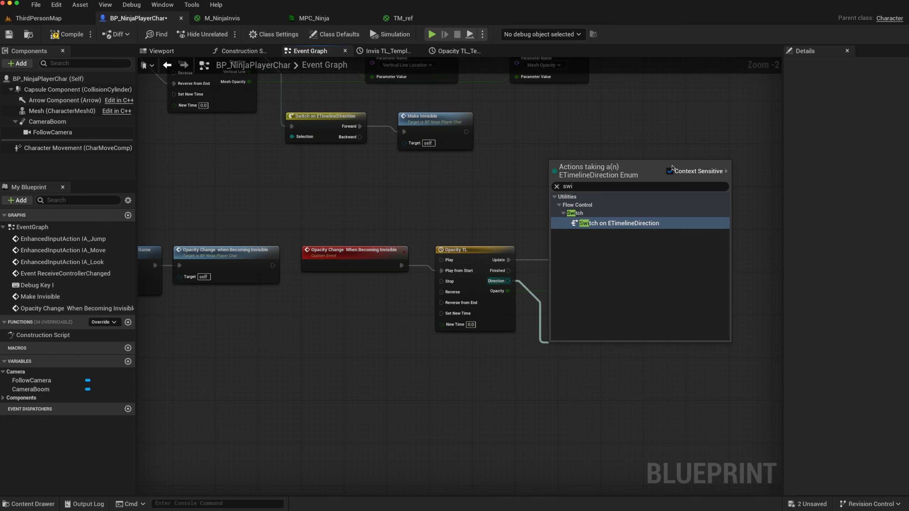
left_click(615, 219)
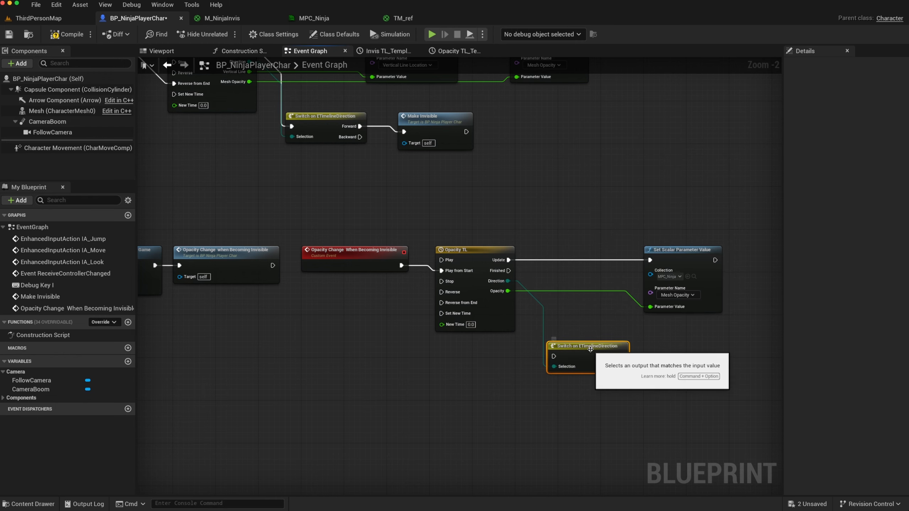
left_click_drag(587, 346, 609, 341)
left_click_drag(508, 270, 575, 351)
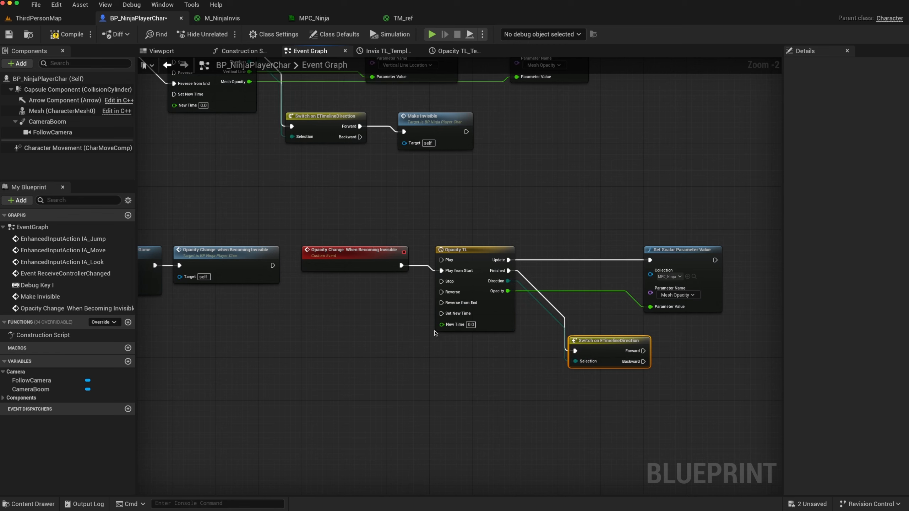
Add a ShadowPassSwitch node to the M_NinjaInvis material graph, in the empty area below the final Mesh Opacity Mask node.
left_click(234, 17)
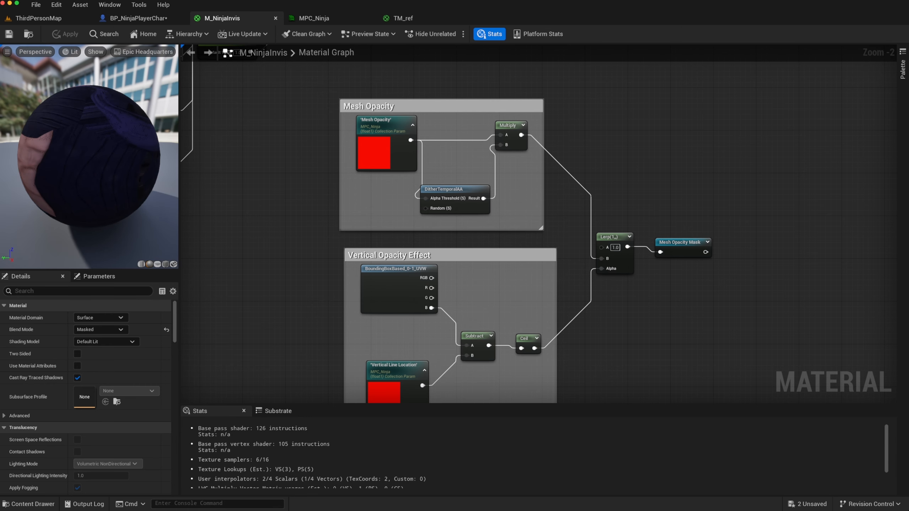
right_click_drag(640, 175, 552, 355)
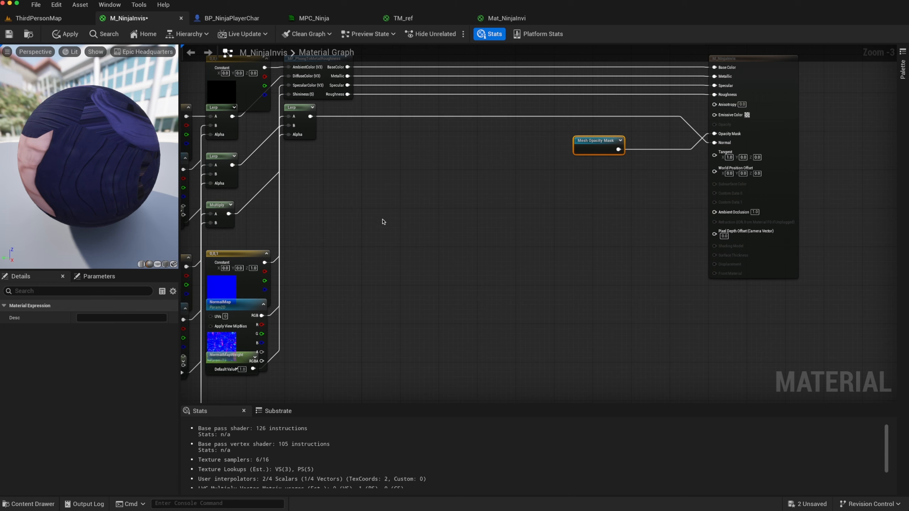
right_click(415, 226)
type("shadow")
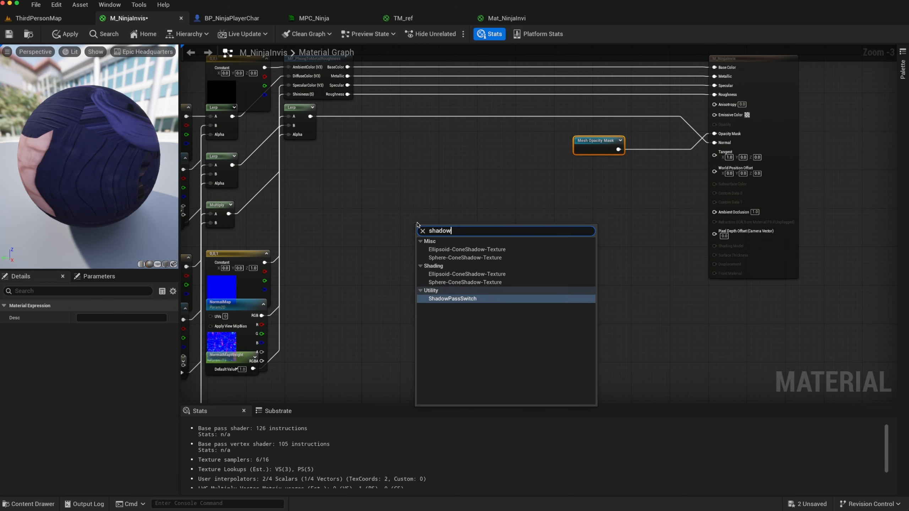
left_click(453, 299)
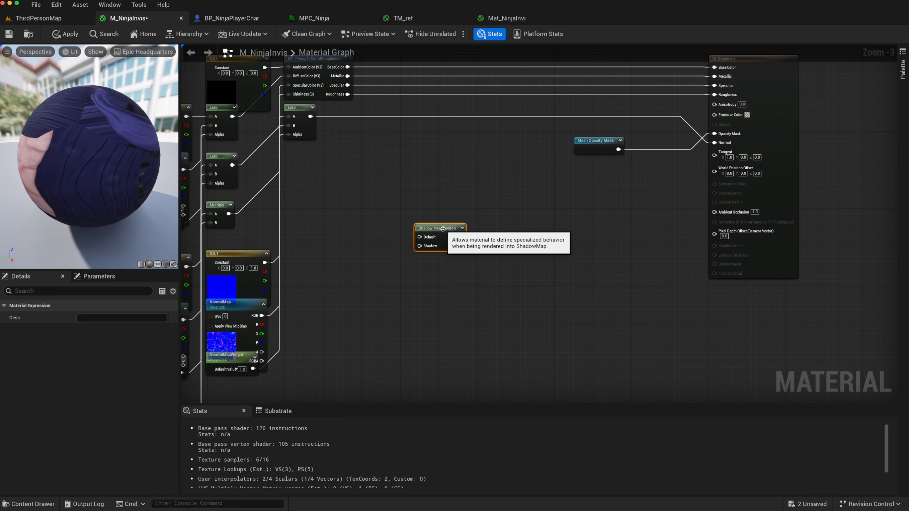
left_click_drag(443, 228, 473, 230)
scroll(439, 248, "up", 2)
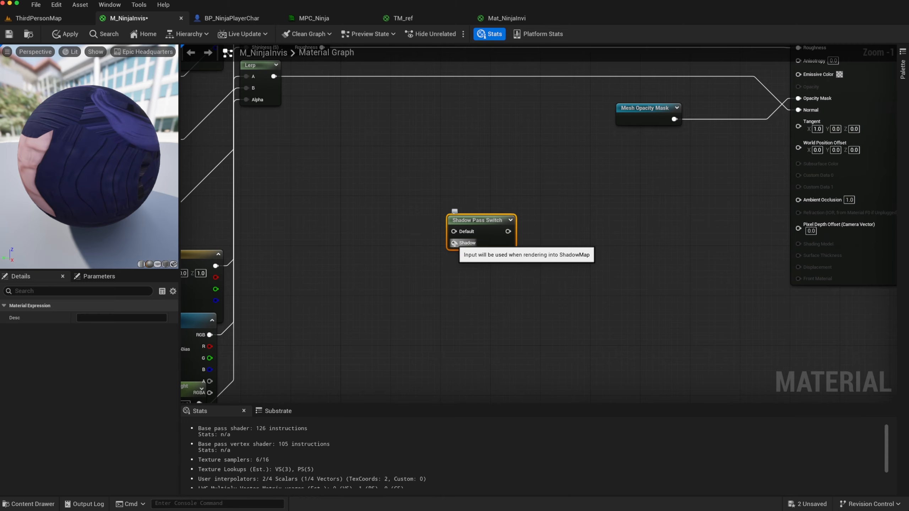
Duplicate the DiffuseColorMap texture parameter beside the Shadow Pass Switch and connect its RGB output to the Default input.
right_click_drag(342, 209, 545, 218)
left_click(313, 143)
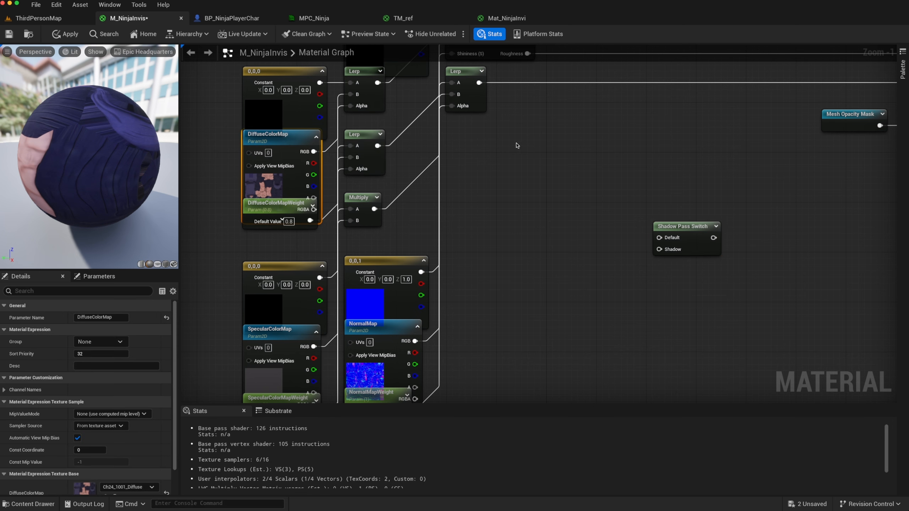
key("ctrl+d")
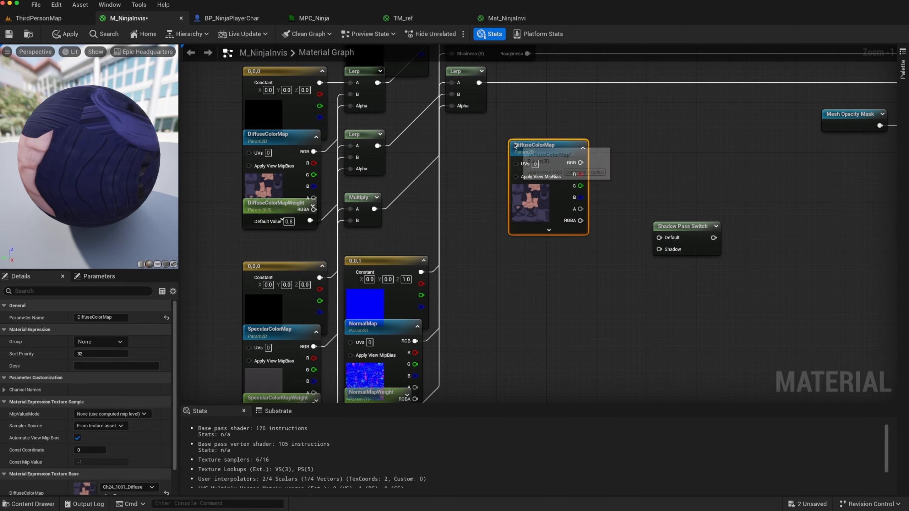
left_click_drag(581, 162, 658, 237)
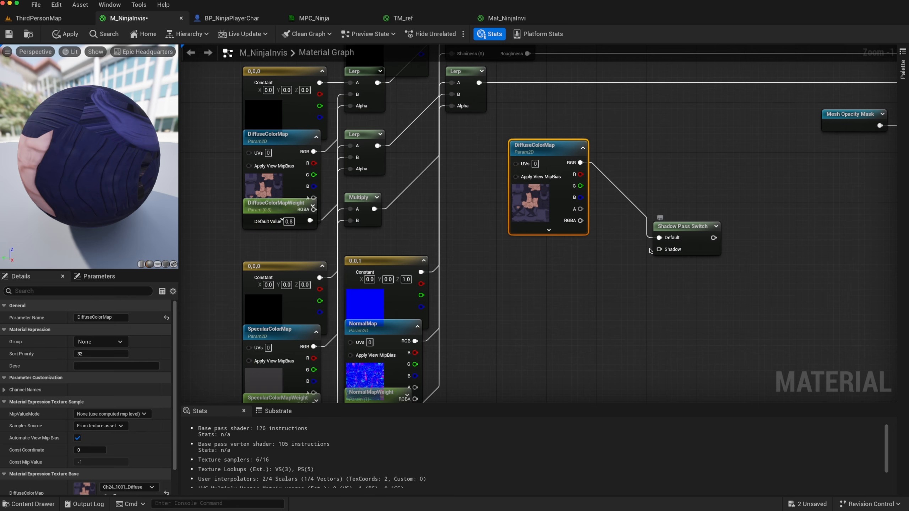
left_click_drag(559, 155, 573, 172)
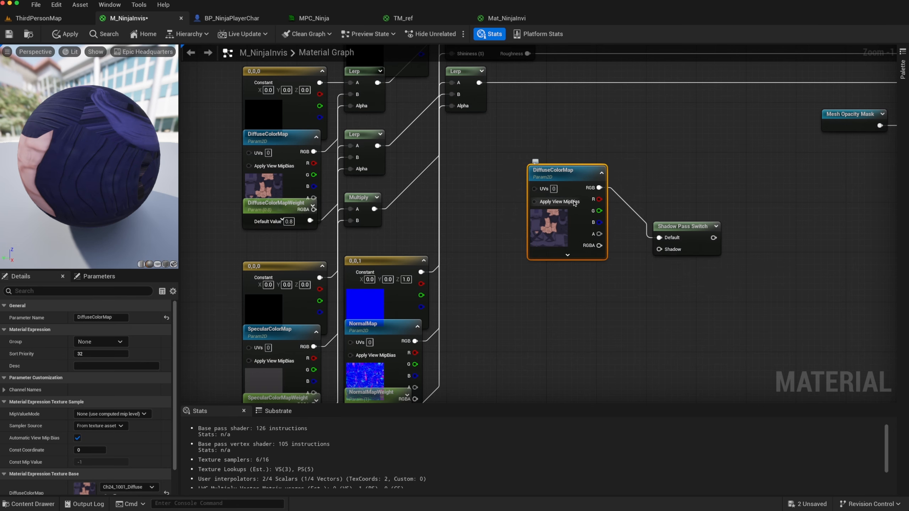
Create a scalar parameter feeding the Shadow Pass Switch's Shadow input and place it under the duplicated DiffuseColorMap.
right_click_drag(607, 284, 586, 252)
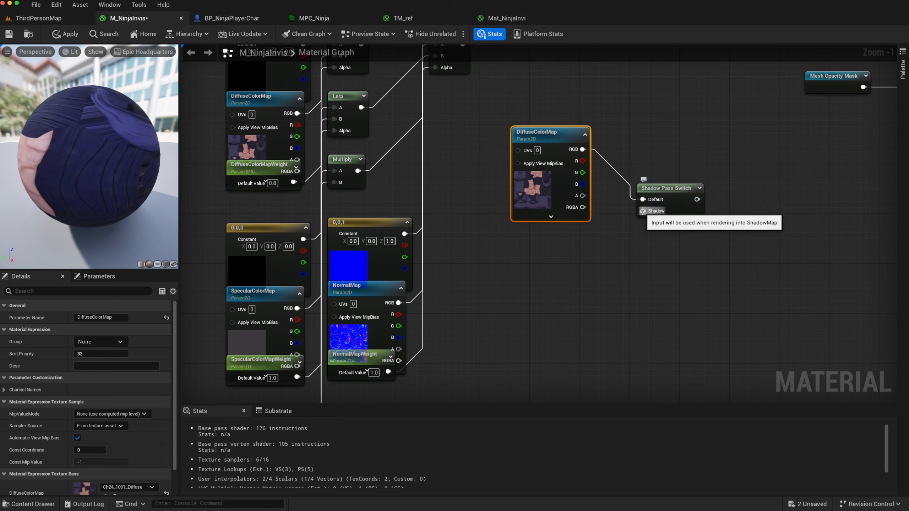
left_click_drag(643, 214, 592, 237)
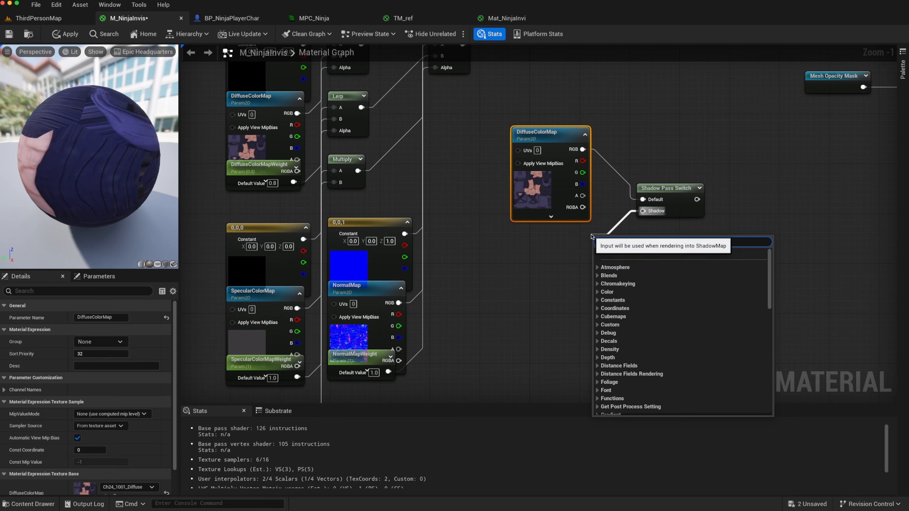
type("scal")
key("Return")
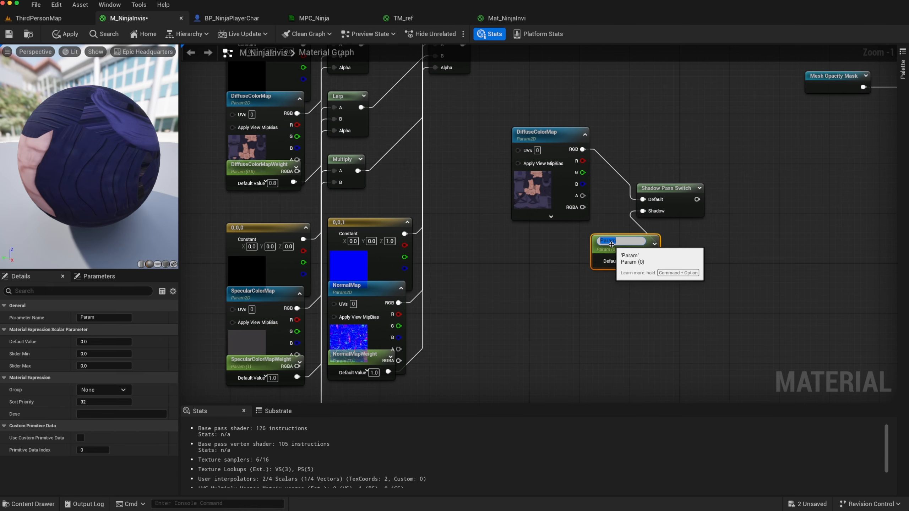
left_click_drag(623, 239, 561, 246)
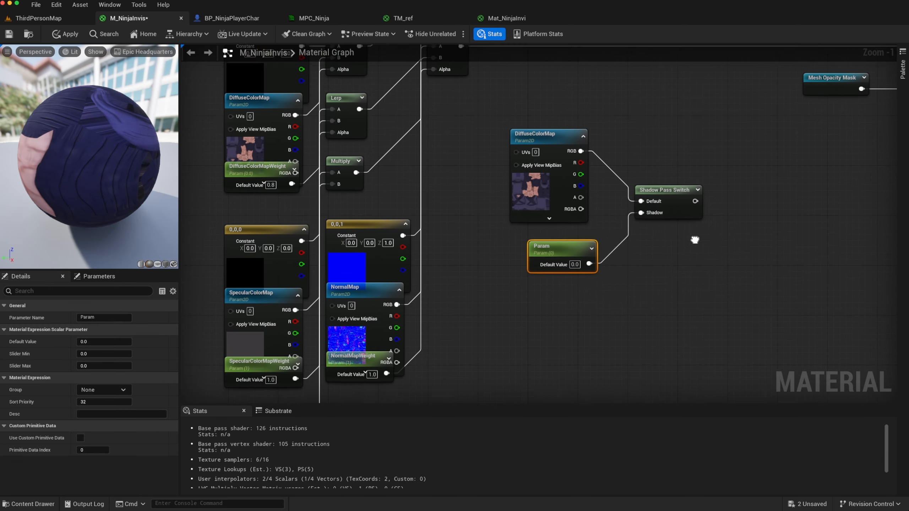
Add a Subtract node with Mesh Opacity Mask as input A and the Shadow Pass Switch output as input B.
right_click_drag(694, 237, 623, 294)
left_click_drag(775, 129, 688, 204)
type("sub")
key("Return")
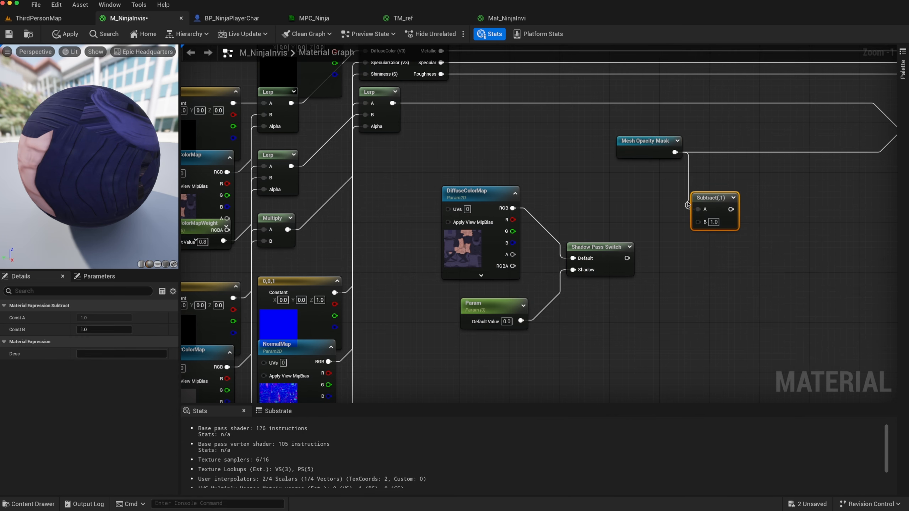
left_click_drag(627, 258, 700, 225)
Connect the Subtract result to the material's Opacity Mask, replacing the existing connection, and apply the material changes.
right_click_drag(760, 220, 652, 235)
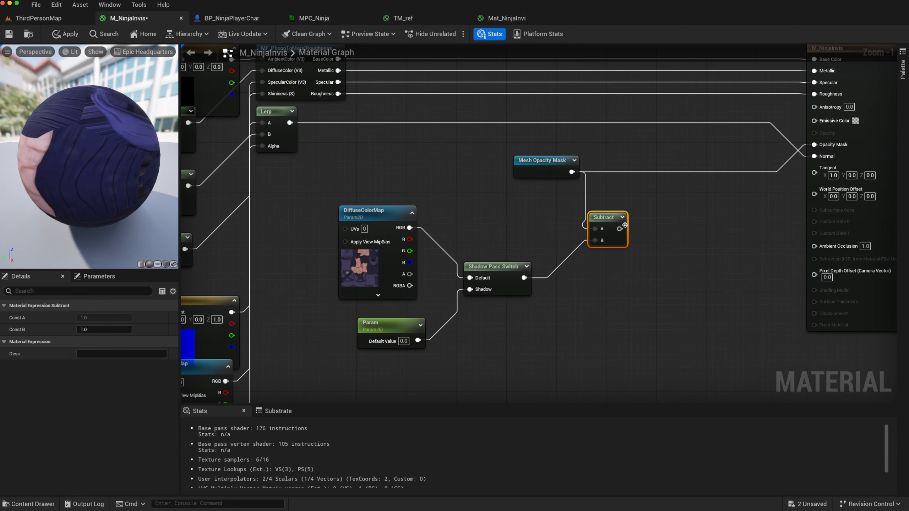
left_click_drag(620, 229, 635, 223)
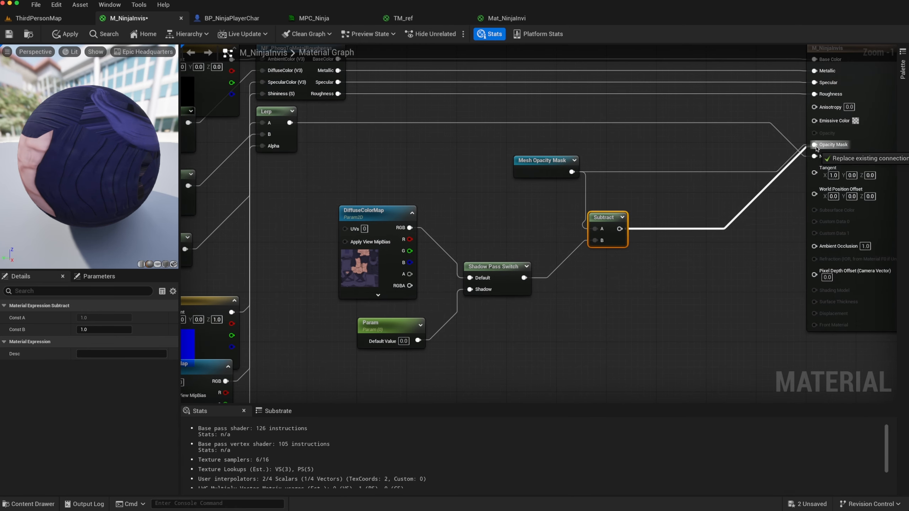
left_click_drag(817, 147, 816, 145)
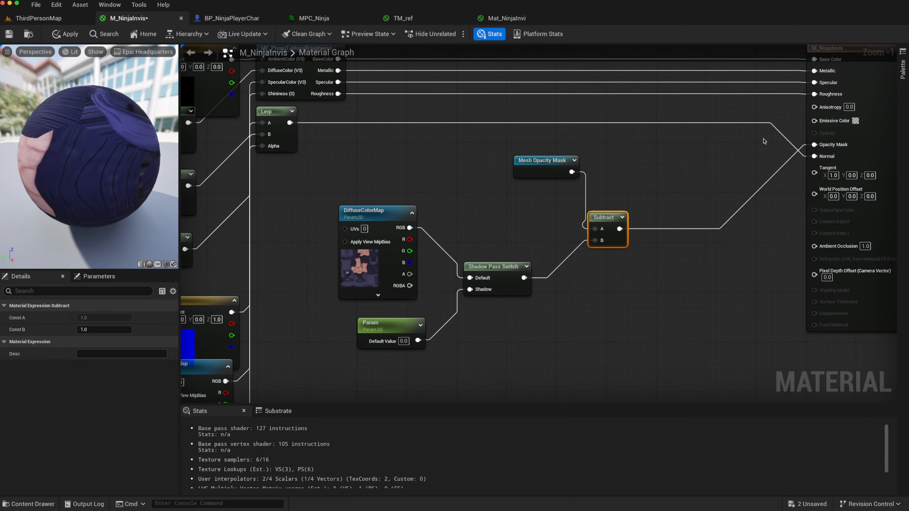
left_click(69, 36)
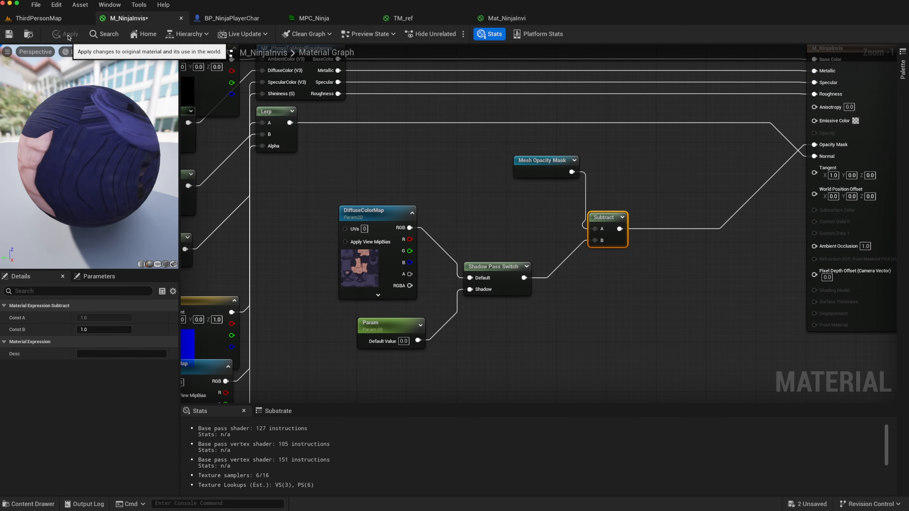
Play-test ThirdPersonMap to check the ninja's shadow with the updated material.
left_click(54, 18)
left_click(221, 34)
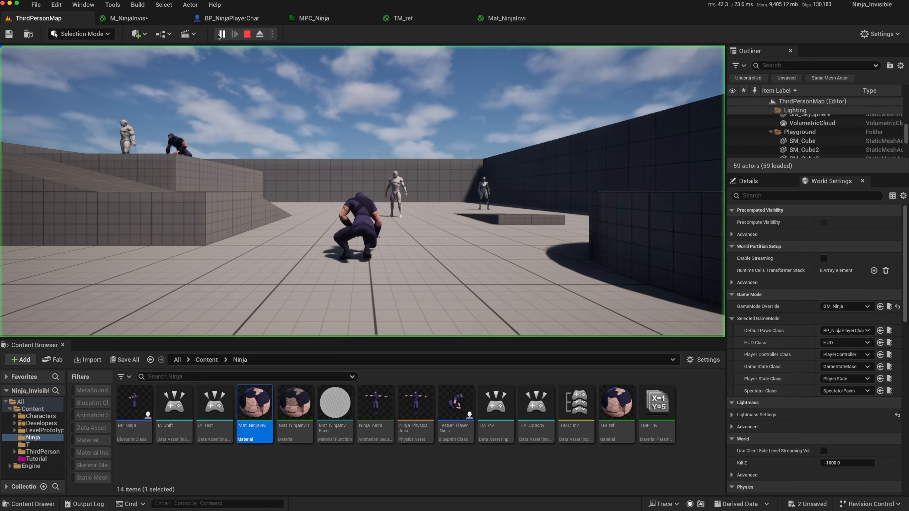
left_click(244, 292)
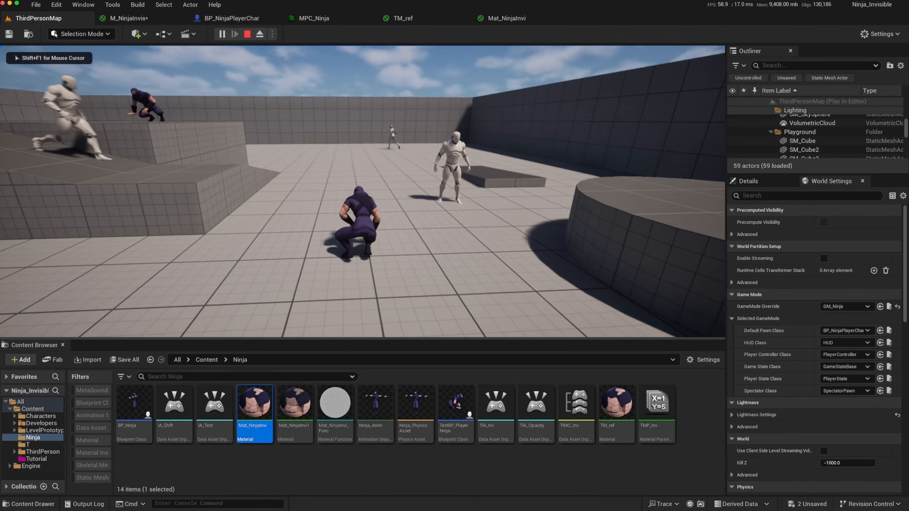